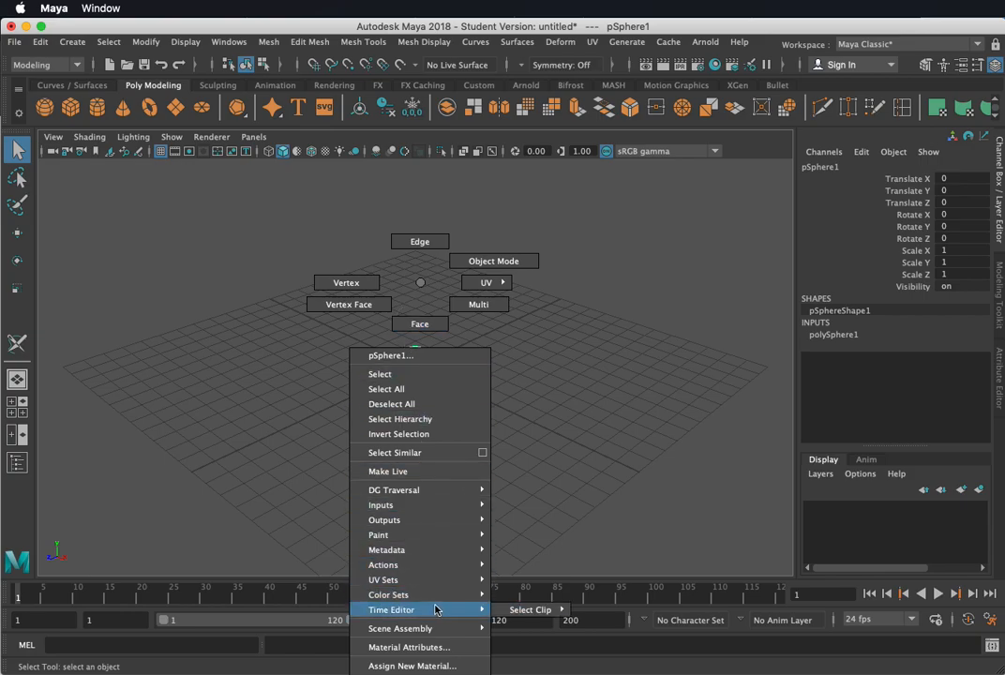
click(453, 666)
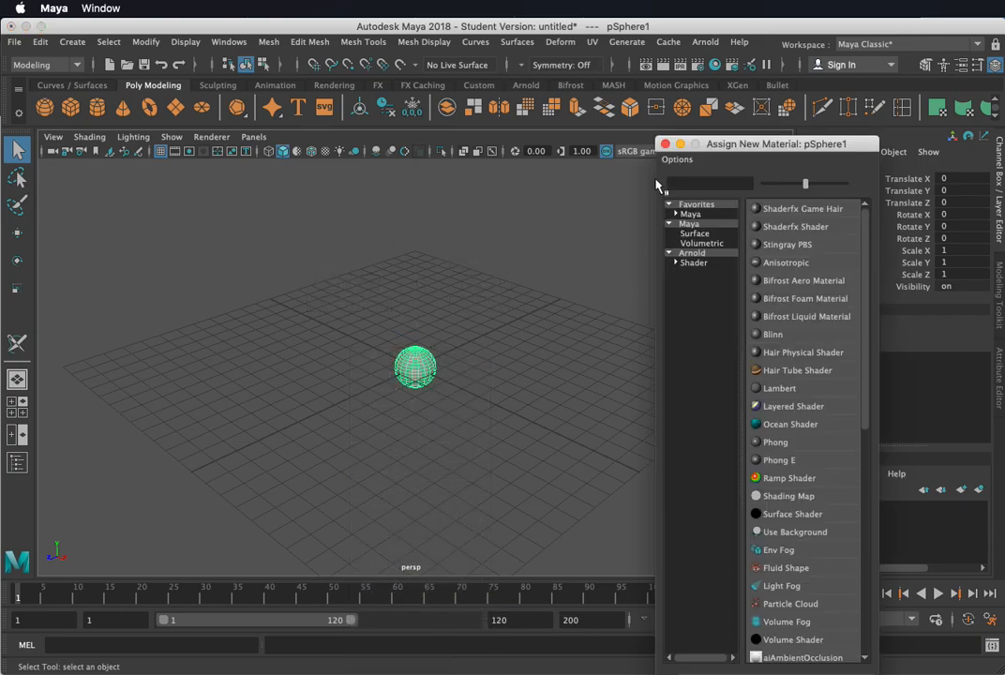
drag(724, 142, 291, 82)
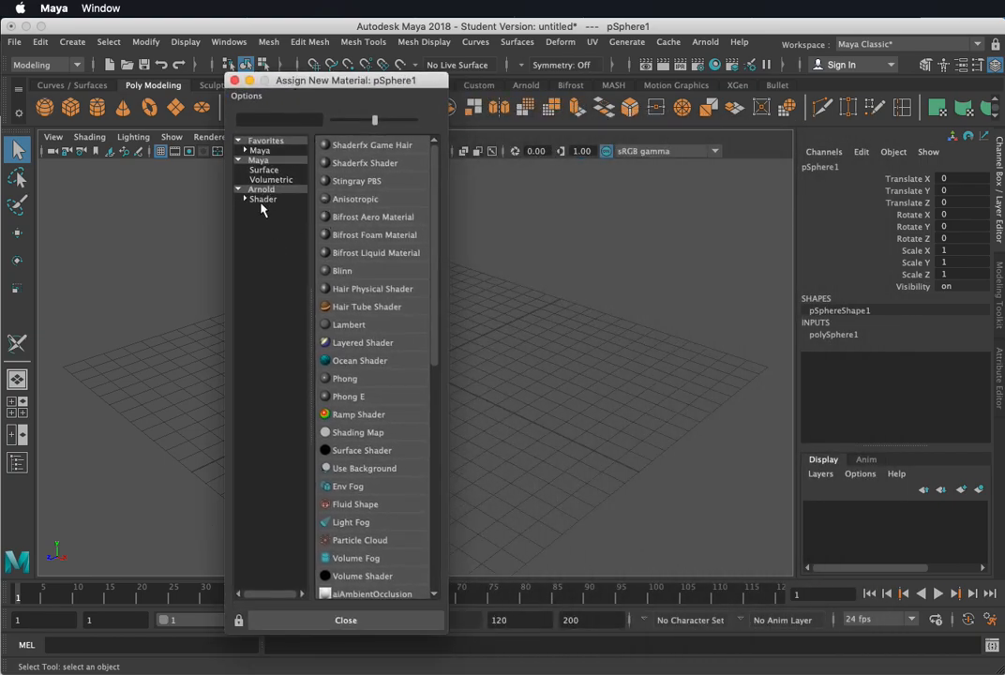
click(235, 81)
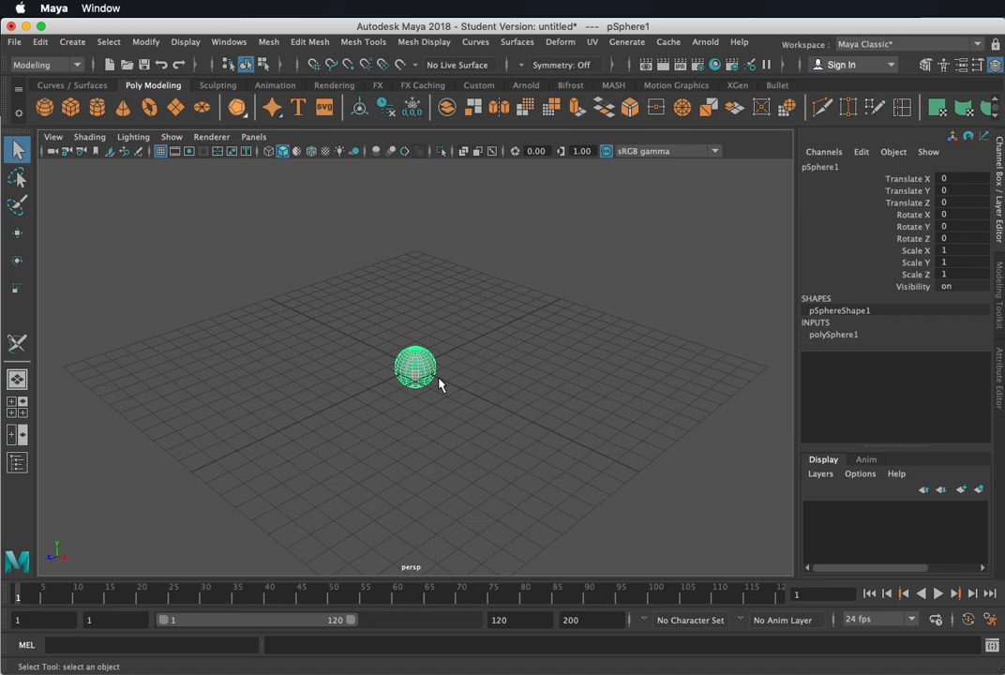
Step: Delete the polygon sphere from the scene and open the Hypershade editor
key(Delete)
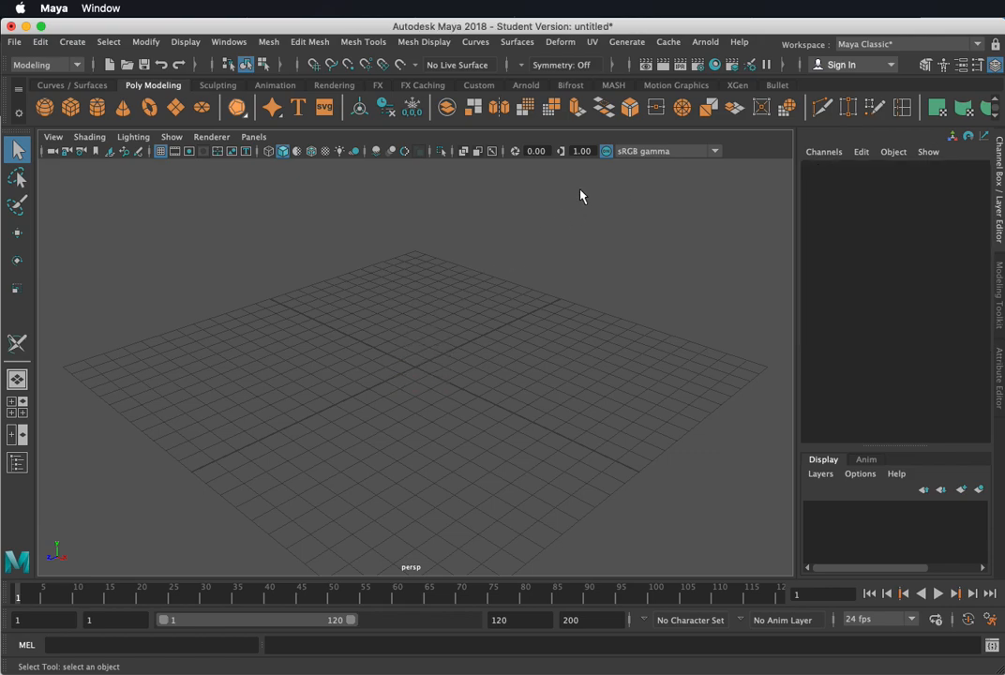
click(716, 66)
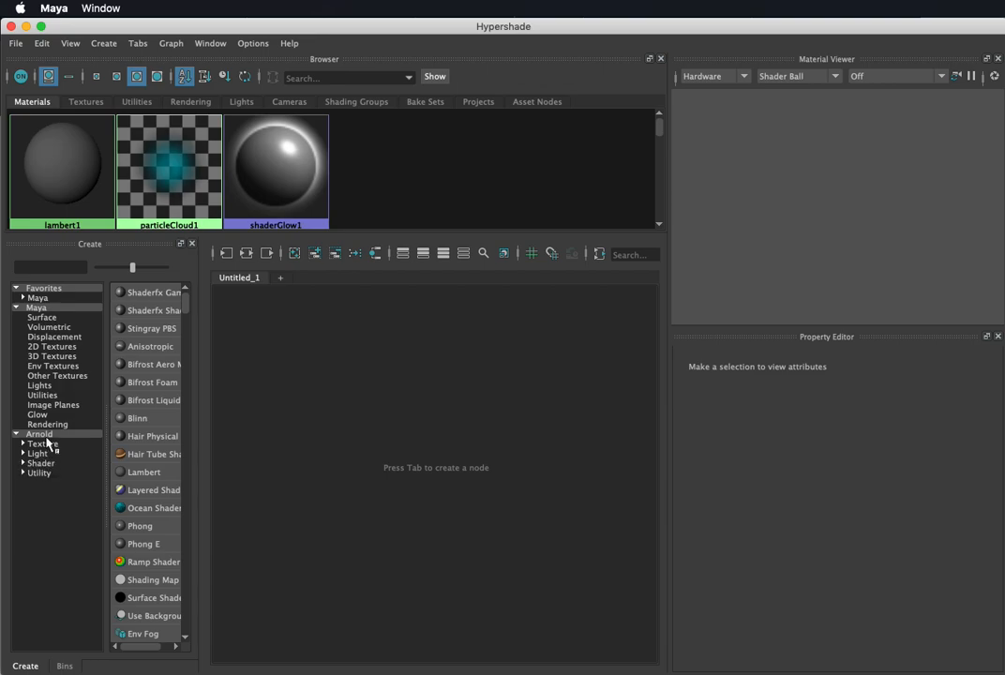
Step: Create an Arnold aiStandardSurface material and select its shading group node in the graph
click(38, 463)
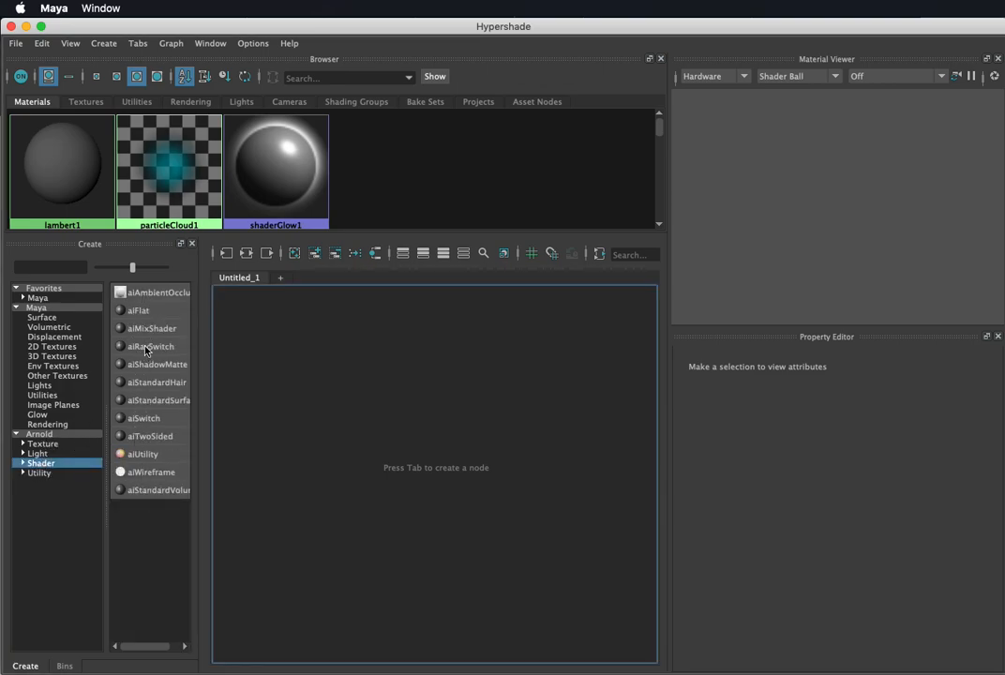
click(150, 403)
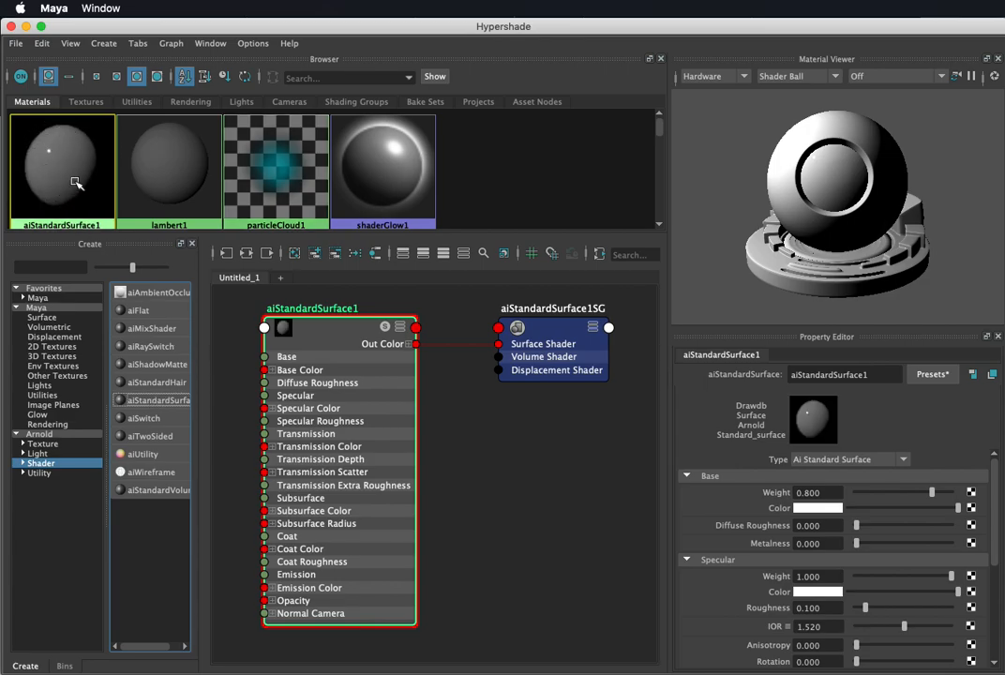
mouse_move(320, 336)
mouse_down()
mouse_move(363, 337)
mouse_move(335, 332)
mouse_up()
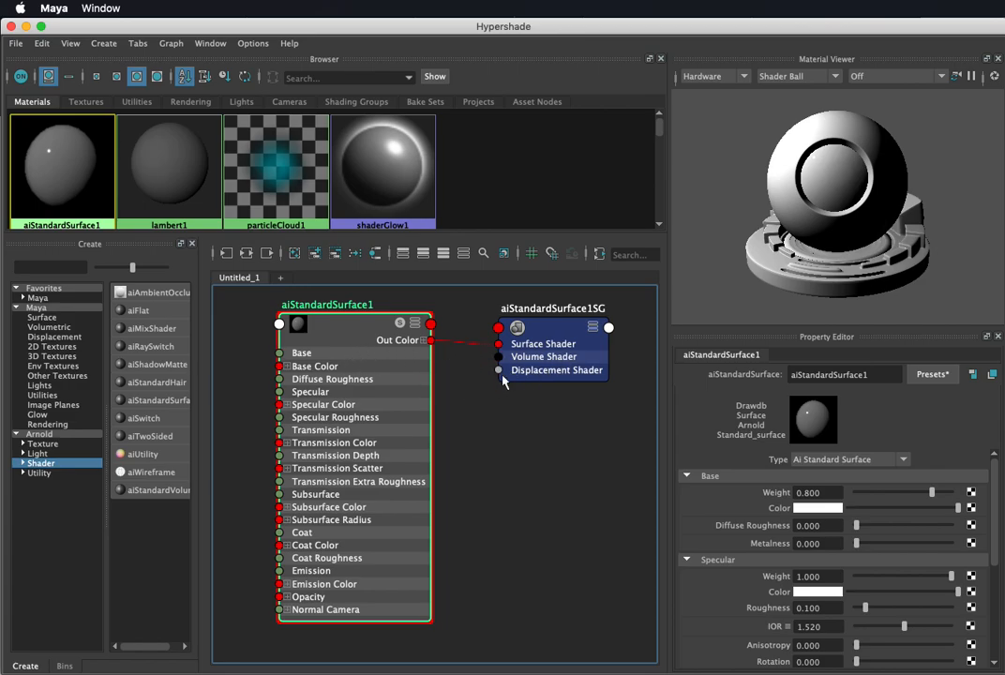
click(550, 333)
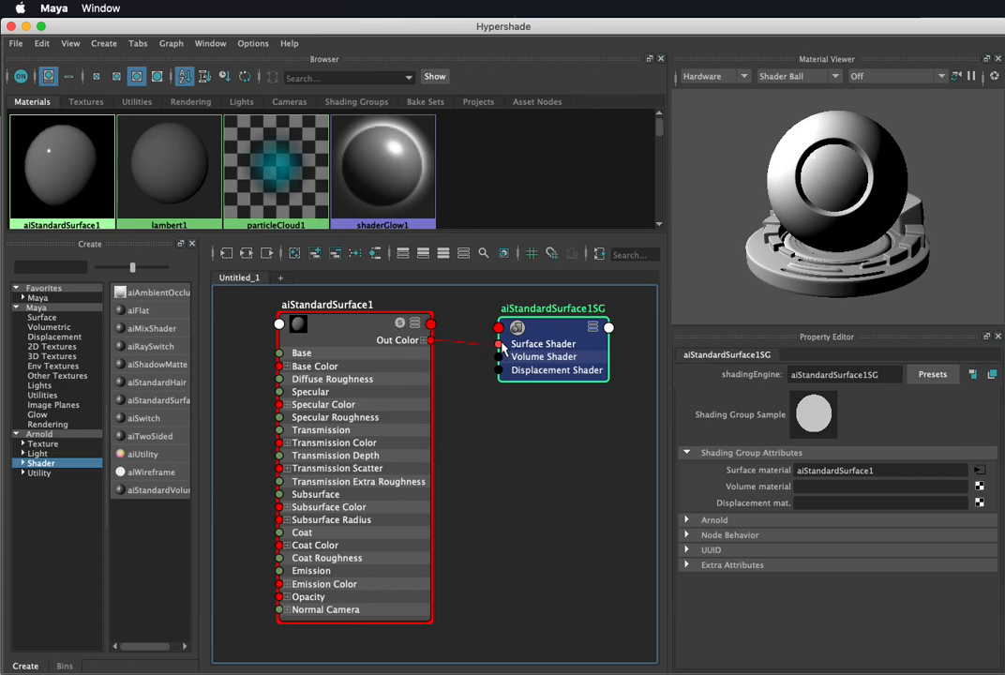
mouse_move(491, 348)
mouse_down()
mouse_move(464, 366)
mouse_move(459, 342)
mouse_move(498, 344)
mouse_up()
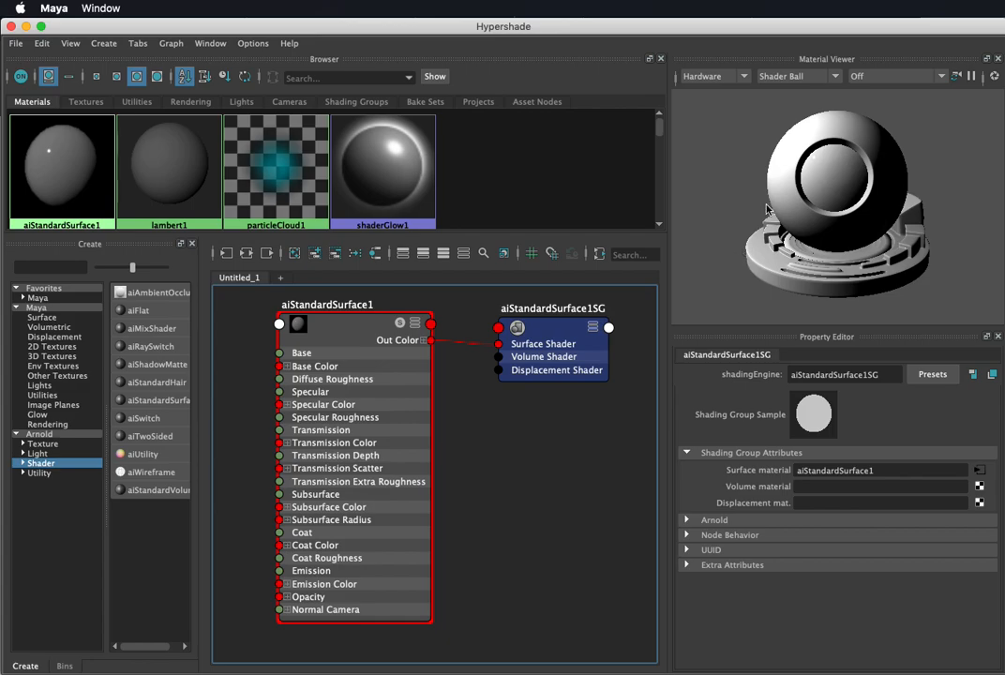
Step: Change the material preview geometry to Teapot
click(795, 78)
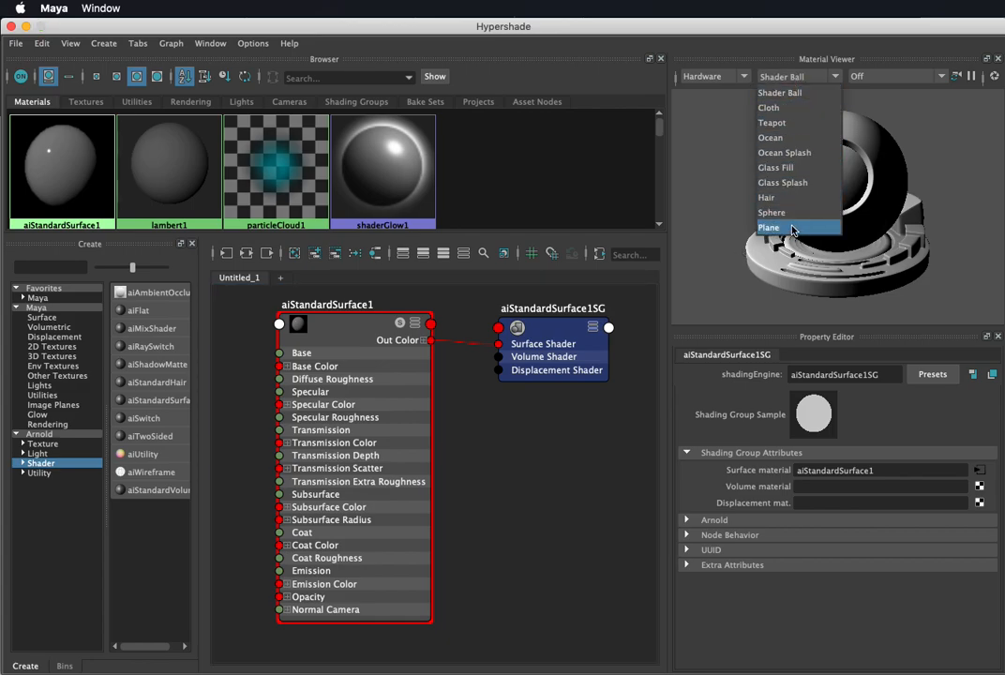
click(802, 123)
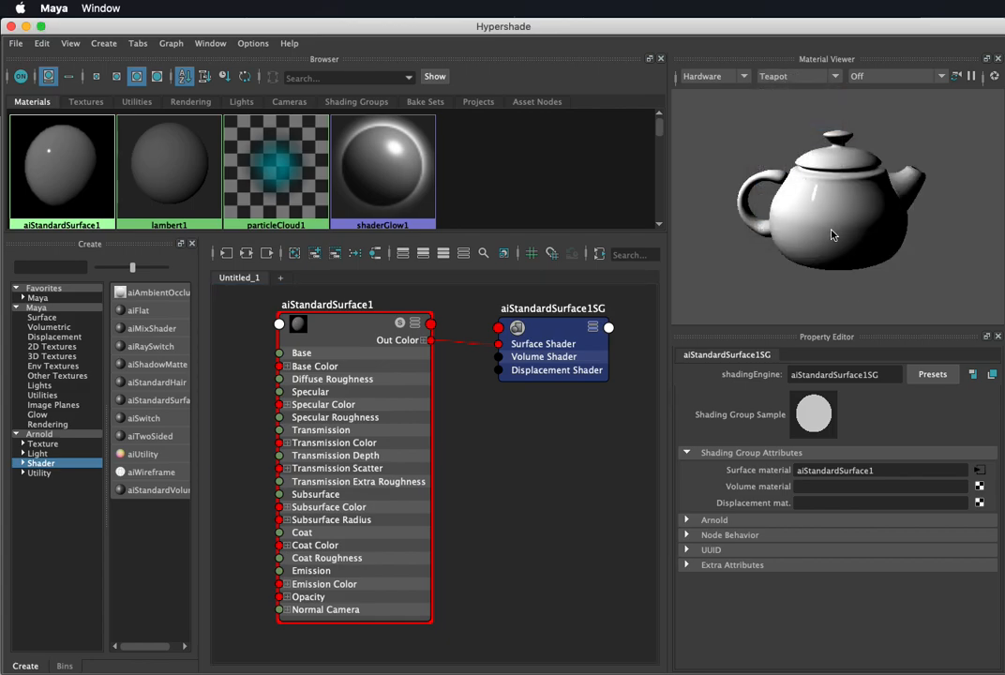
Step: Compare the teapot preview in the Arnold and Hardware renderers, ending on Hardware
click(733, 76)
click(730, 108)
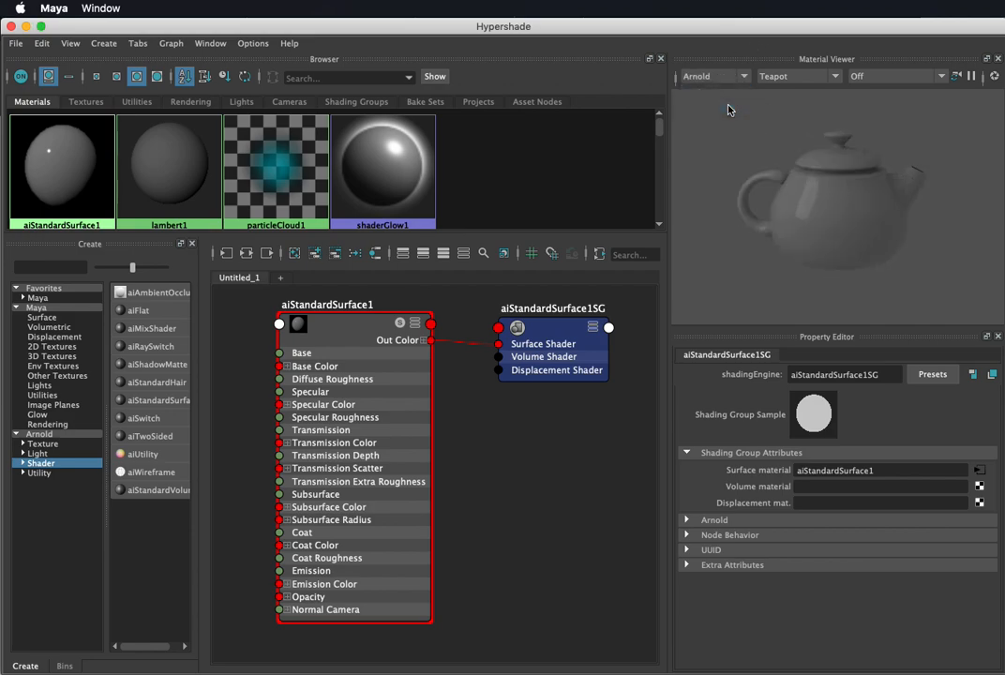
click(717, 77)
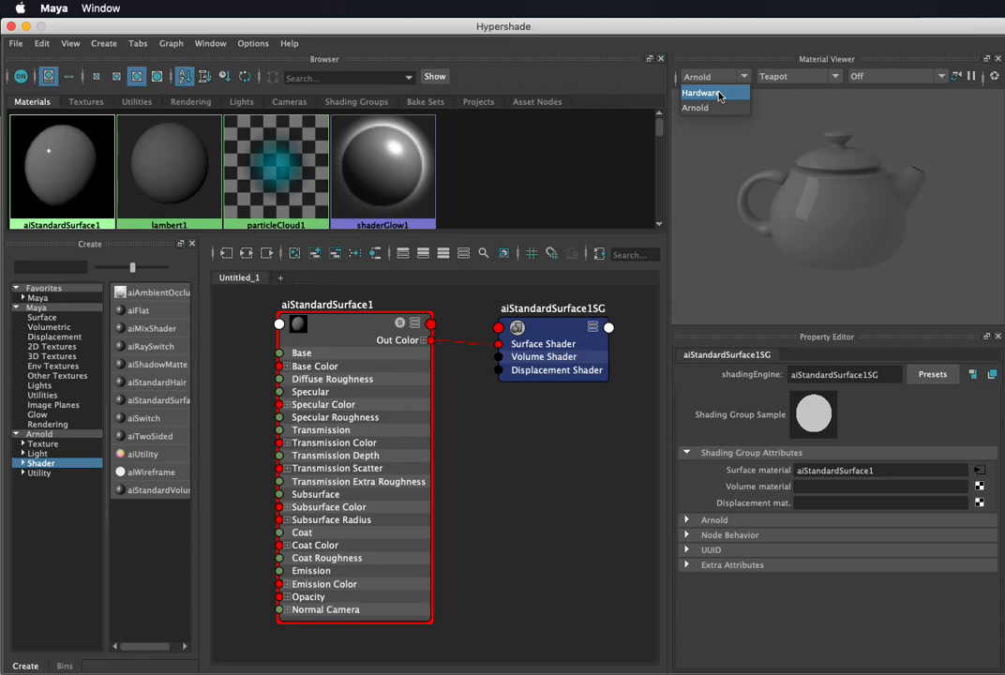
click(720, 94)
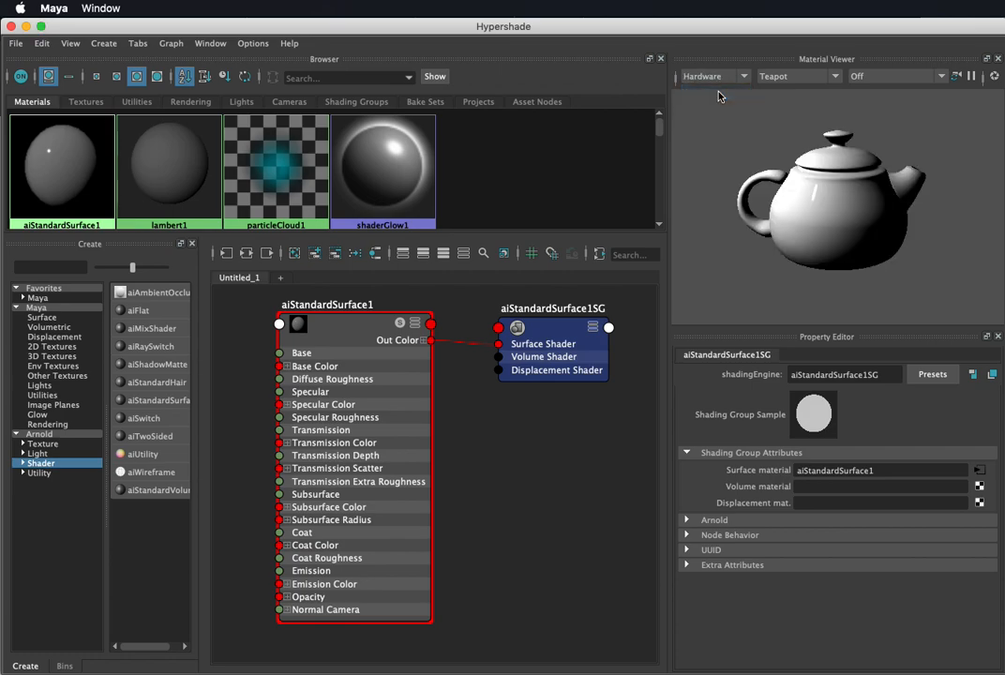
click(717, 77)
click(711, 109)
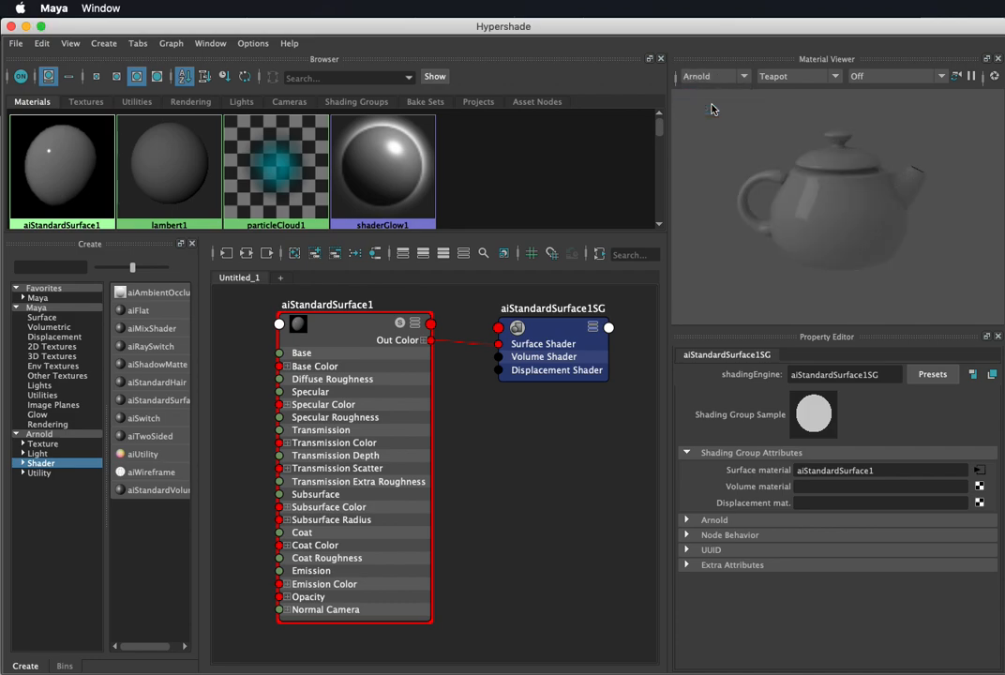
click(718, 77)
click(728, 95)
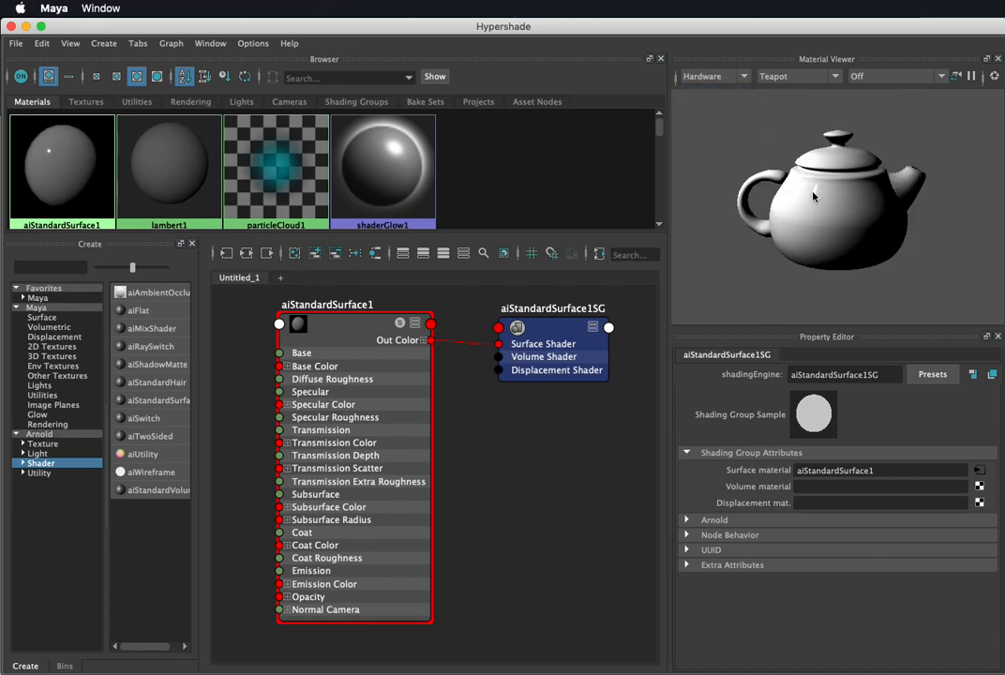
click(717, 77)
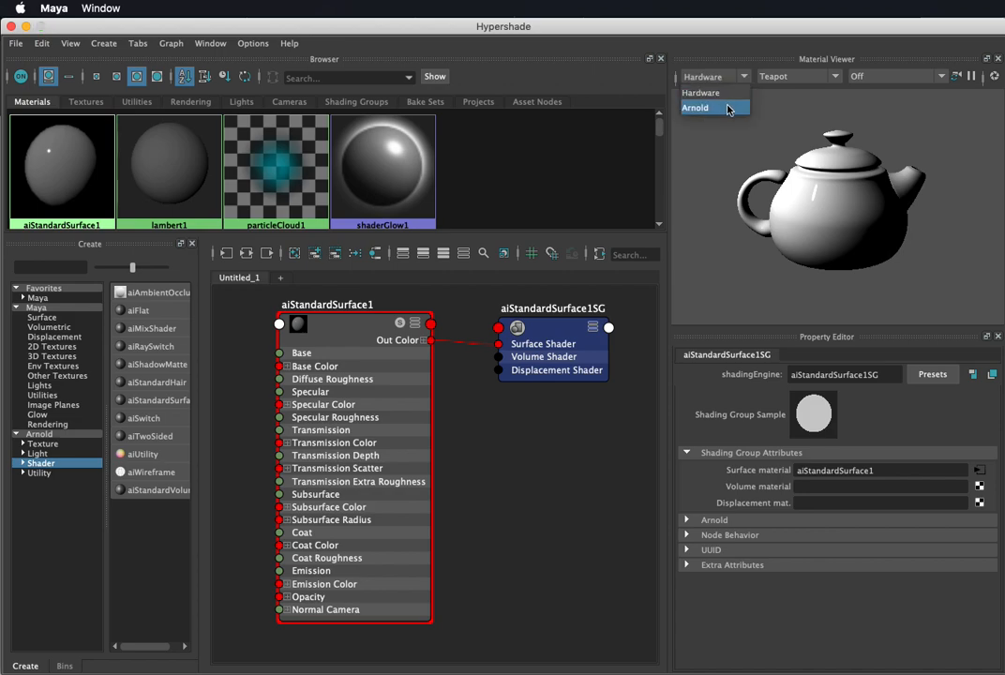
click(722, 105)
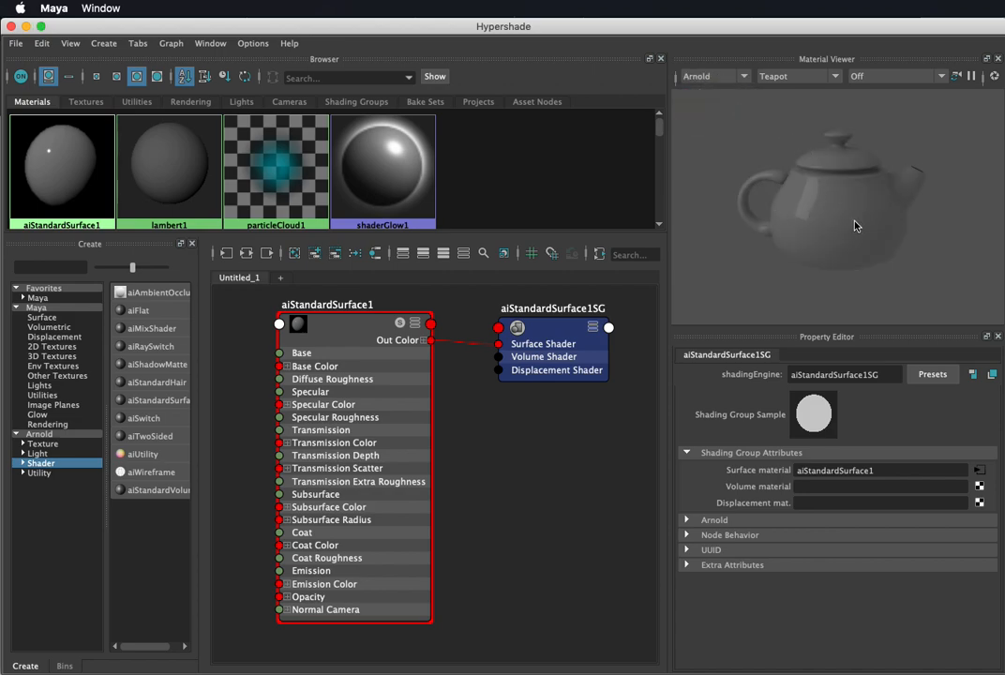
click(713, 76)
click(708, 91)
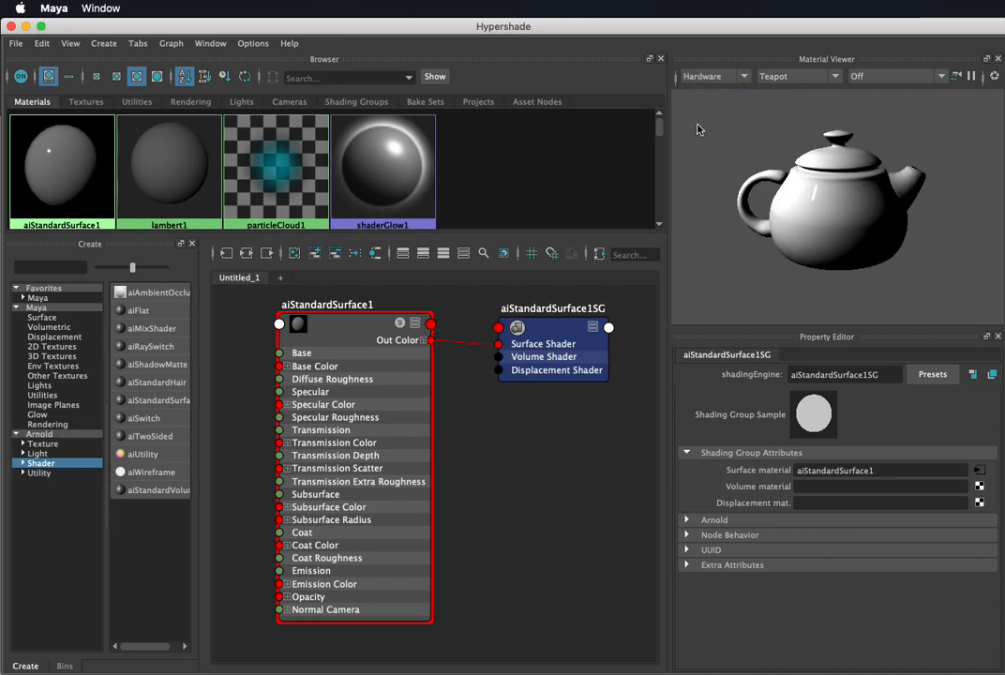
Step: Set the preview environment to Interior1 Color and check the teapot in the Arnold renderer, ending on Hardware
click(895, 77)
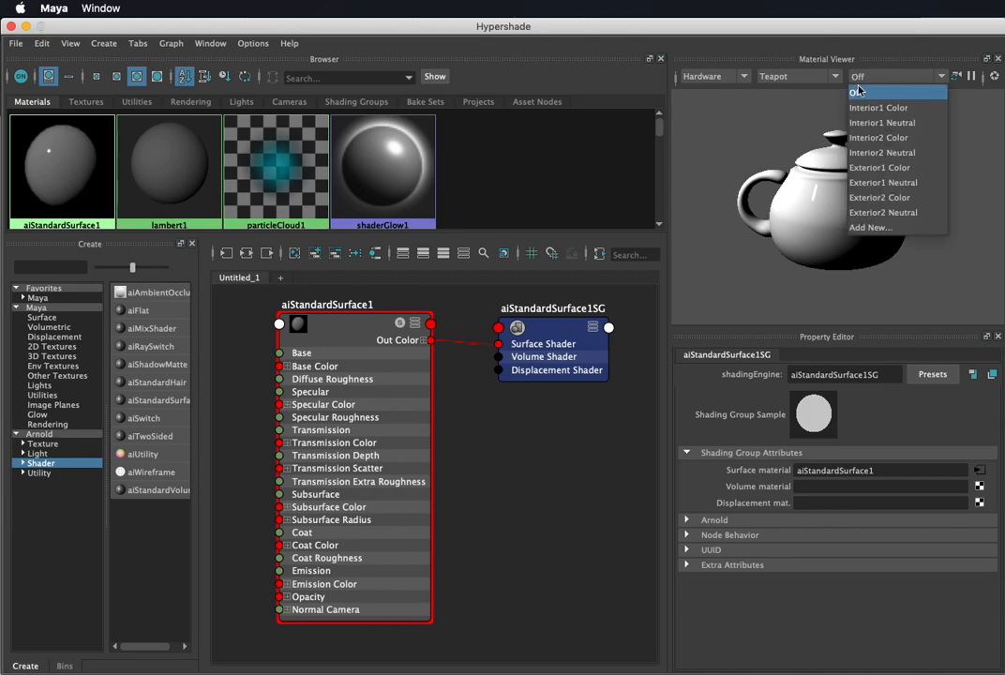
click(930, 109)
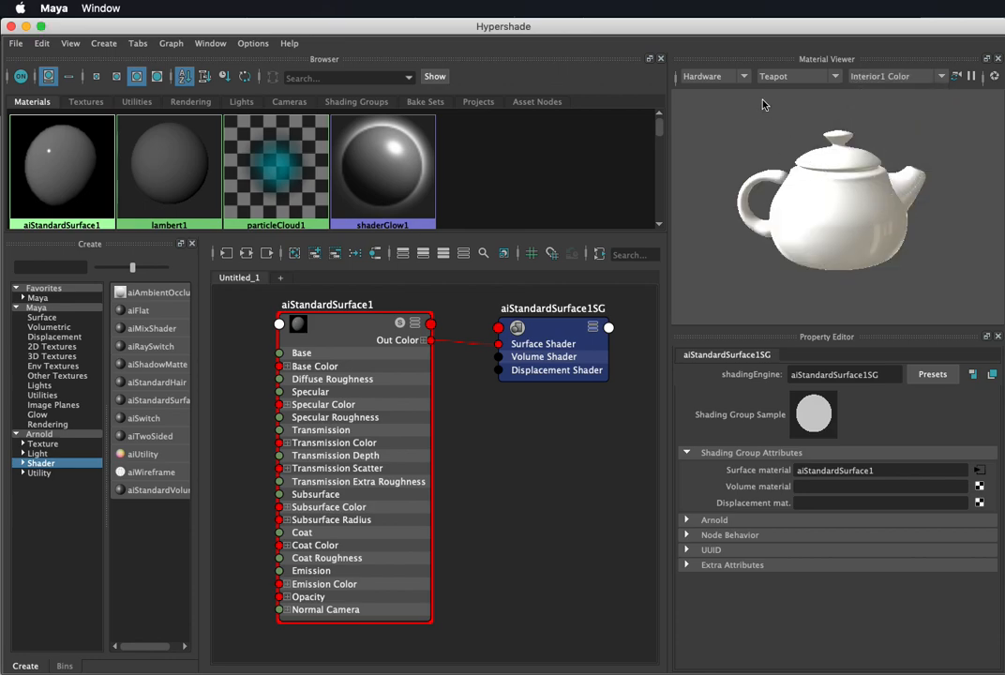
click(713, 76)
click(699, 107)
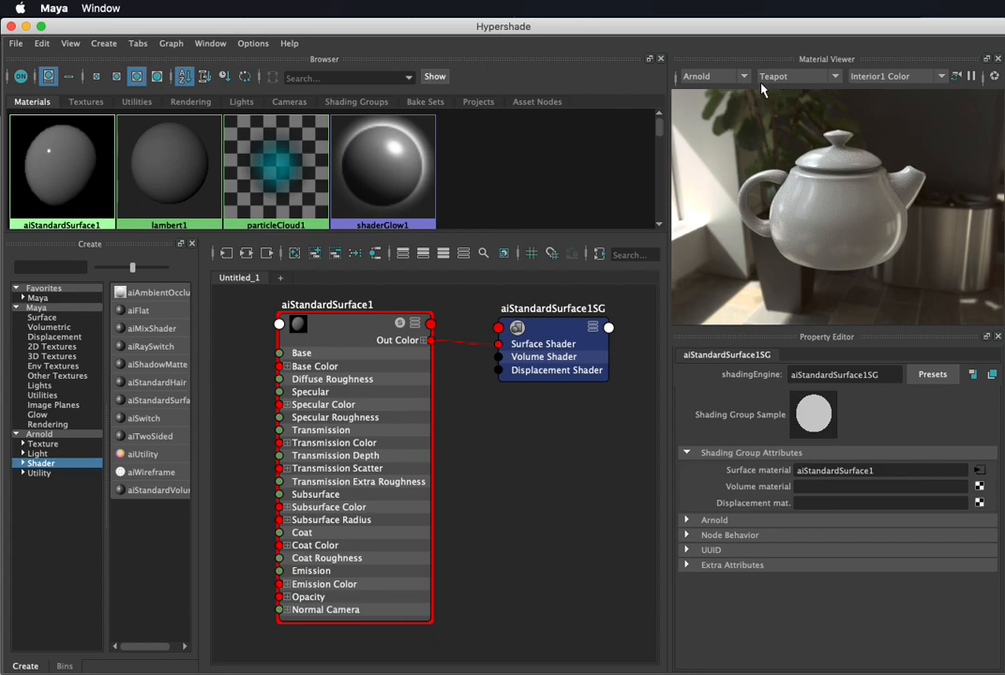
click(712, 76)
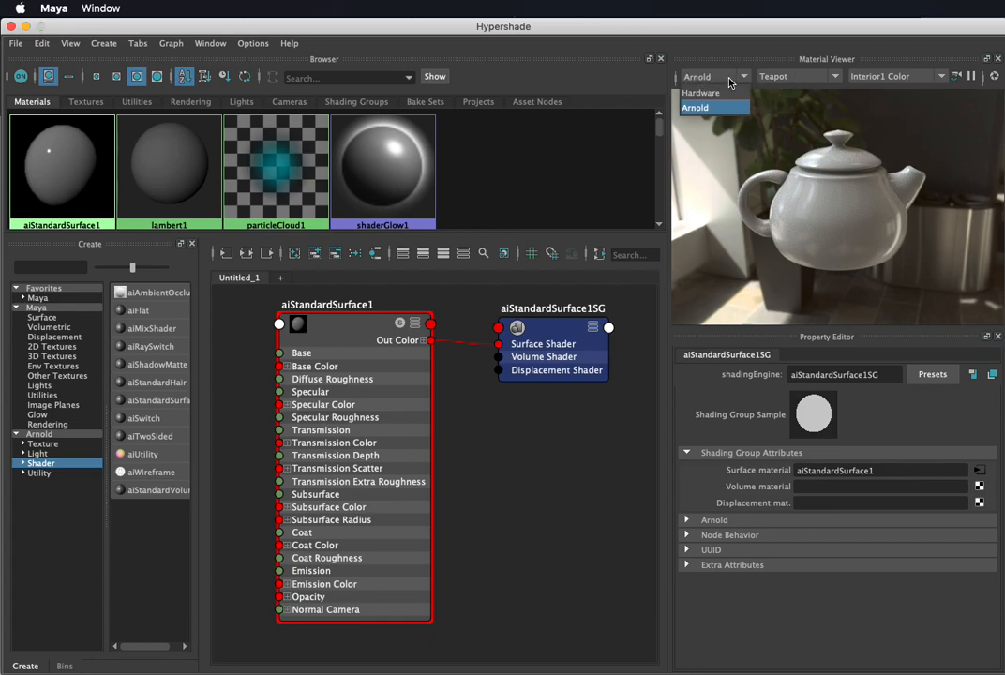
click(720, 93)
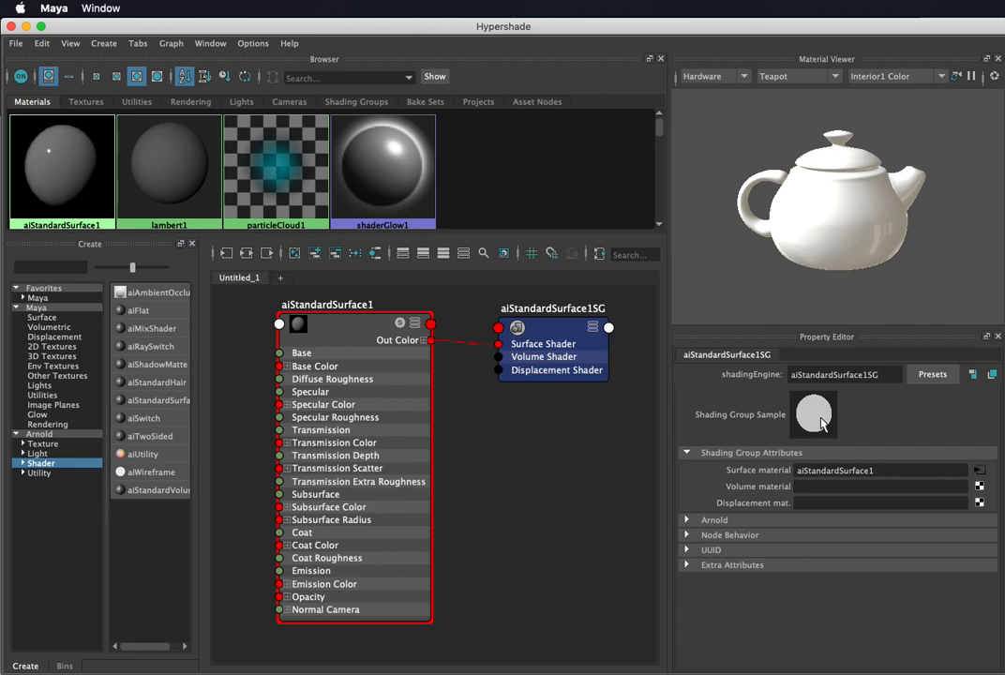
Step: Select the aiStandardSurface1 node and examine its attribute sections, including Base, Specular and the Geometry opacity and bump mapping settings
click(342, 327)
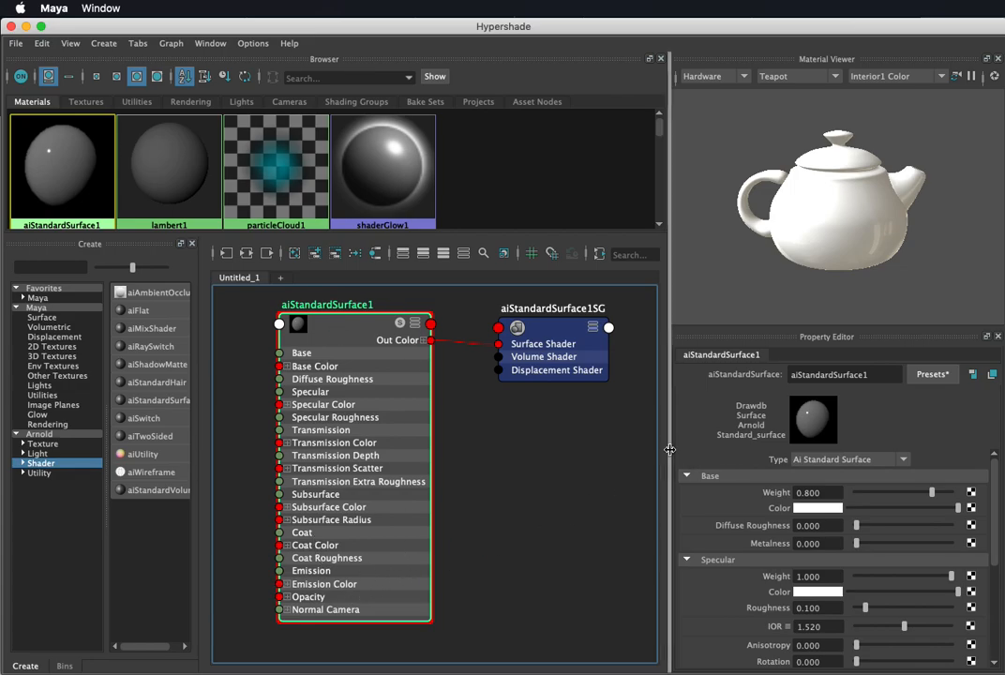
scroll(881, 542, down, 3)
scroll(911, 539, up, 3)
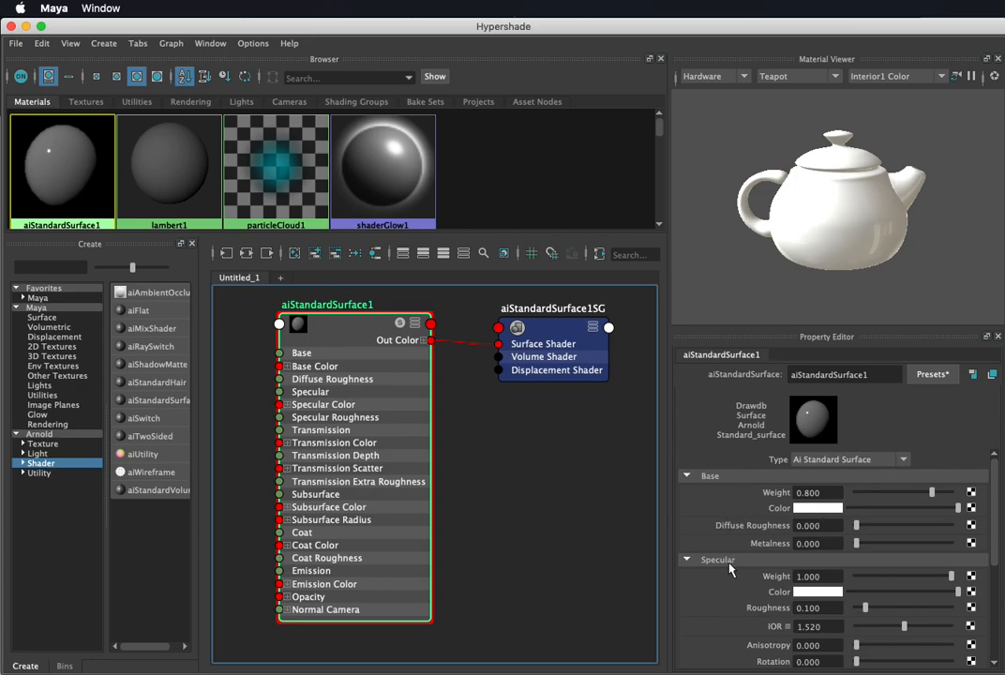
scroll(732, 563, down, 5)
scroll(848, 553, up, 5)
scroll(694, 473, down, 2)
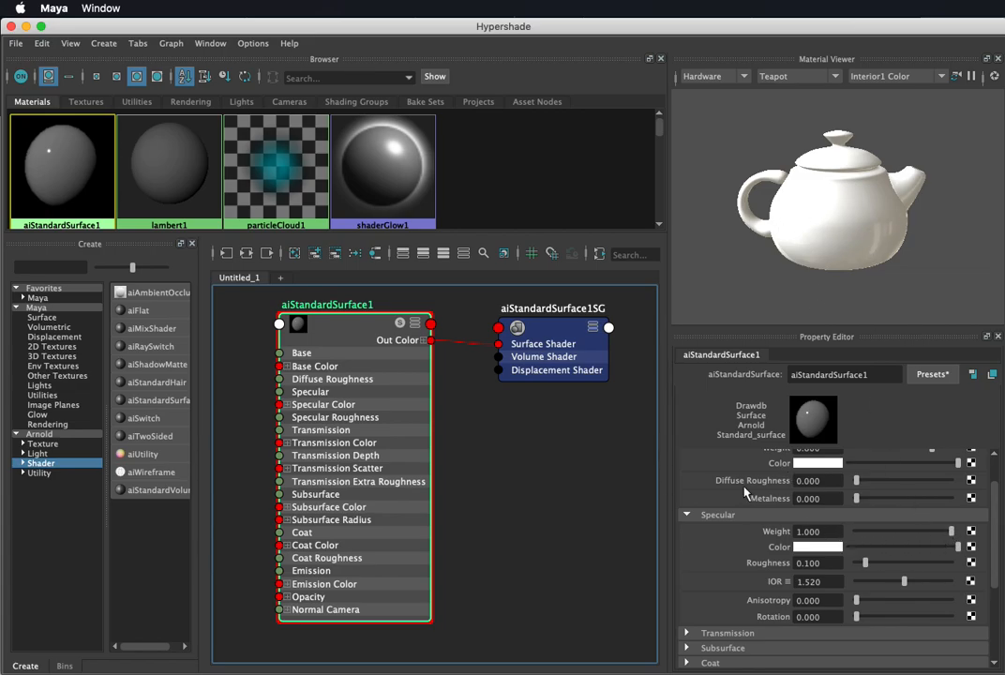
scroll(761, 502, up, 2)
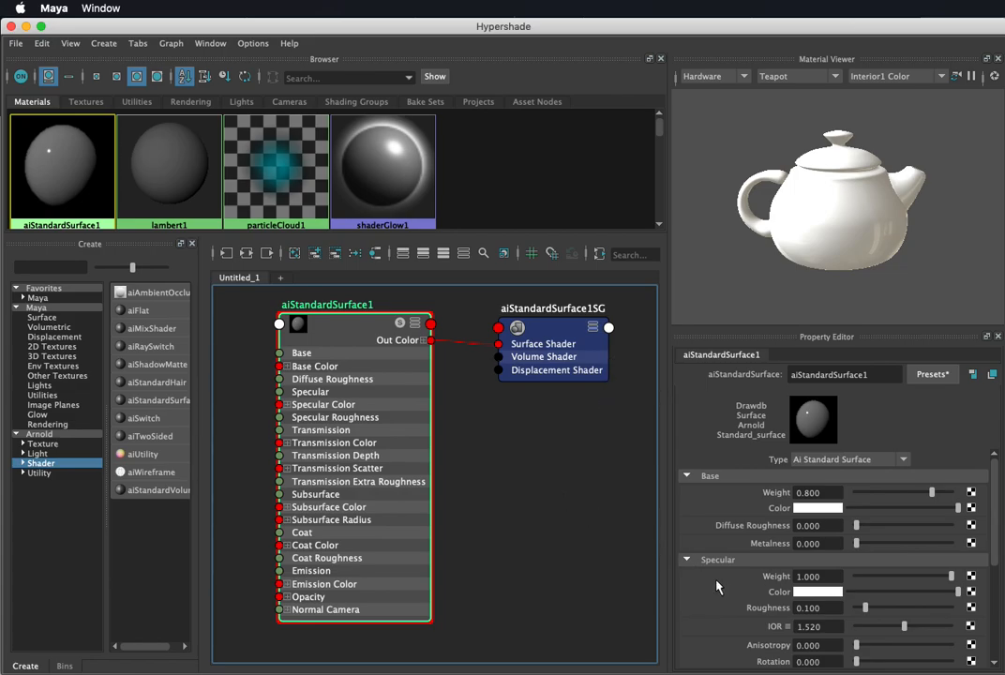
scroll(721, 583, down, 2)
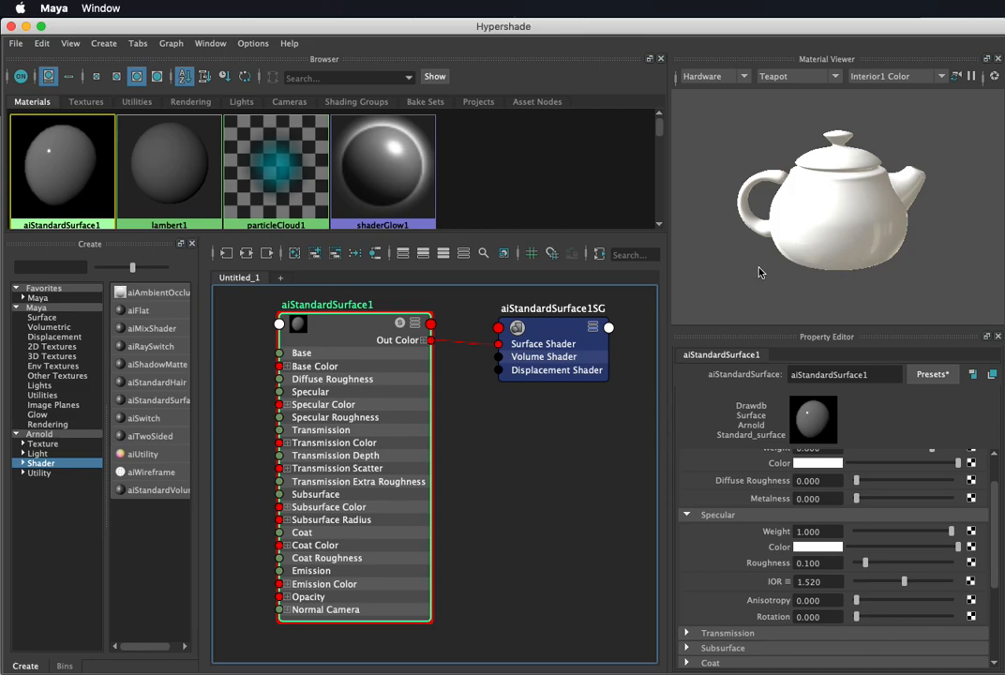
scroll(772, 517, down, 5)
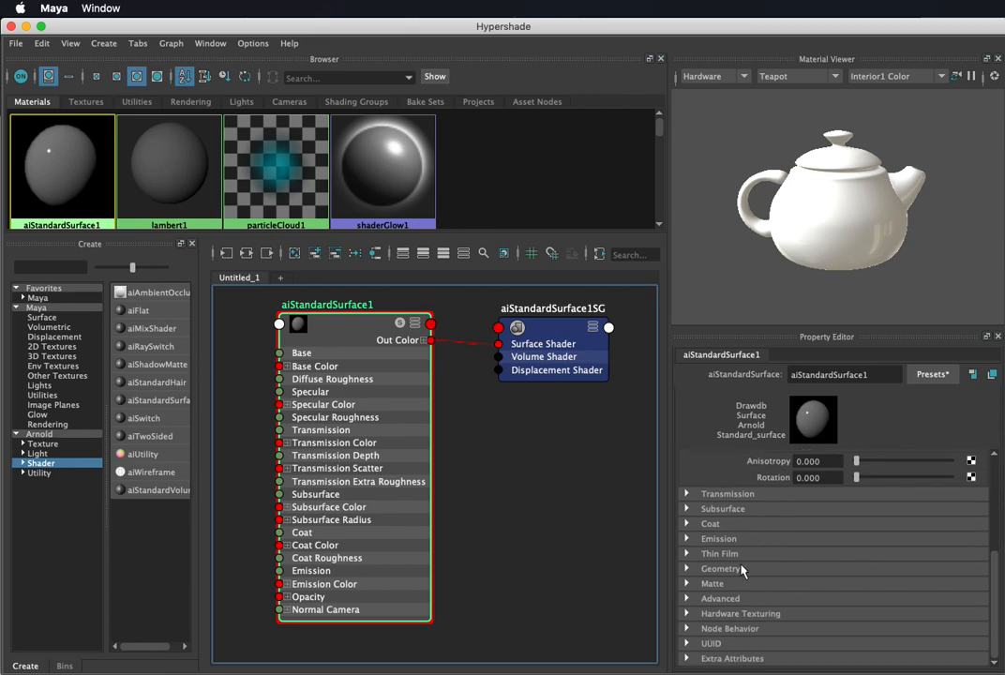
click(687, 569)
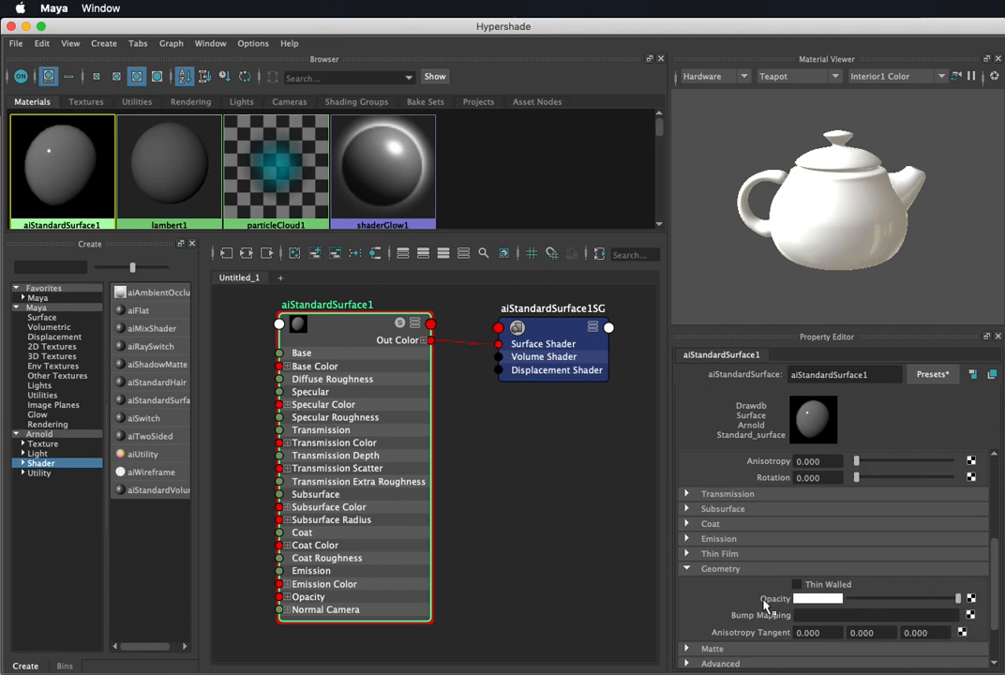
click(686, 569)
Step: Collapse the material's Specular attributes and leave only the Base section expanded
scroll(727, 574, up, 4)
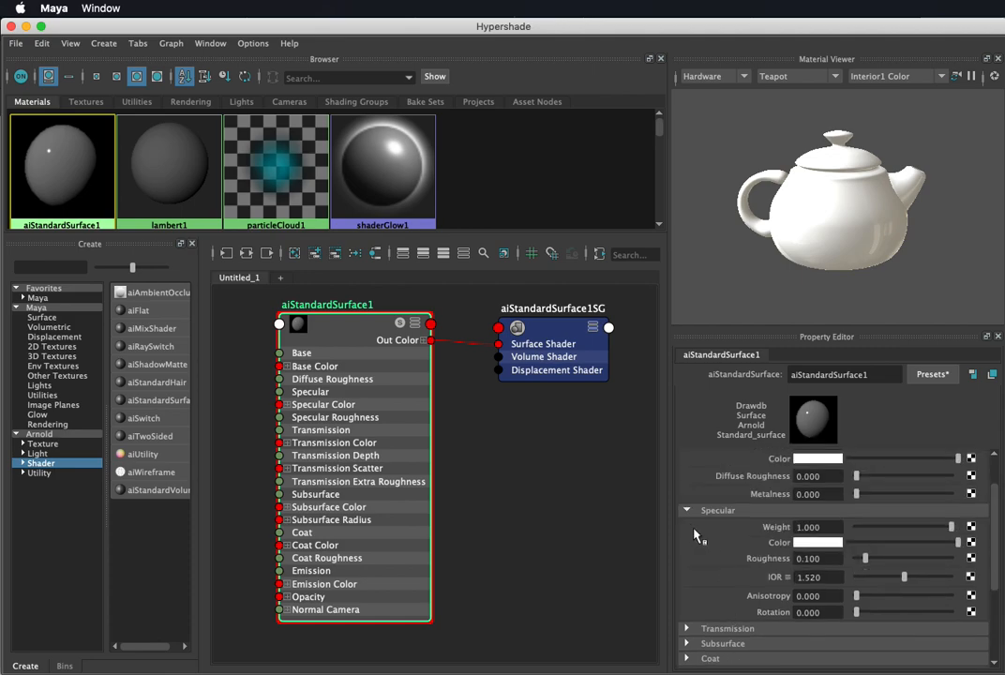
click(687, 511)
scroll(687, 507, up, 2)
click(686, 475)
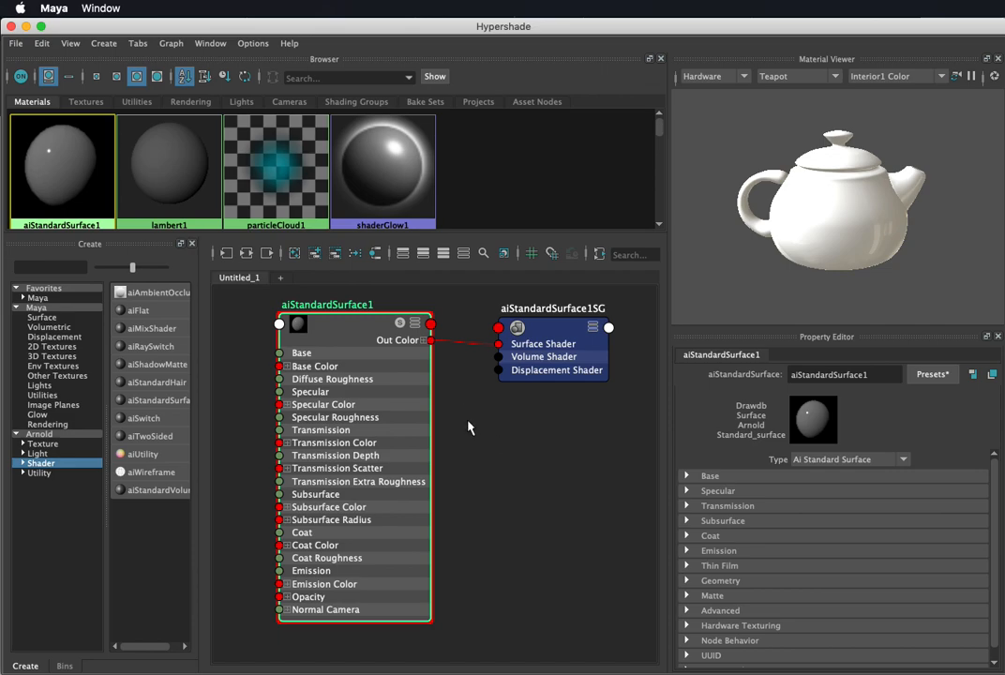
click(689, 477)
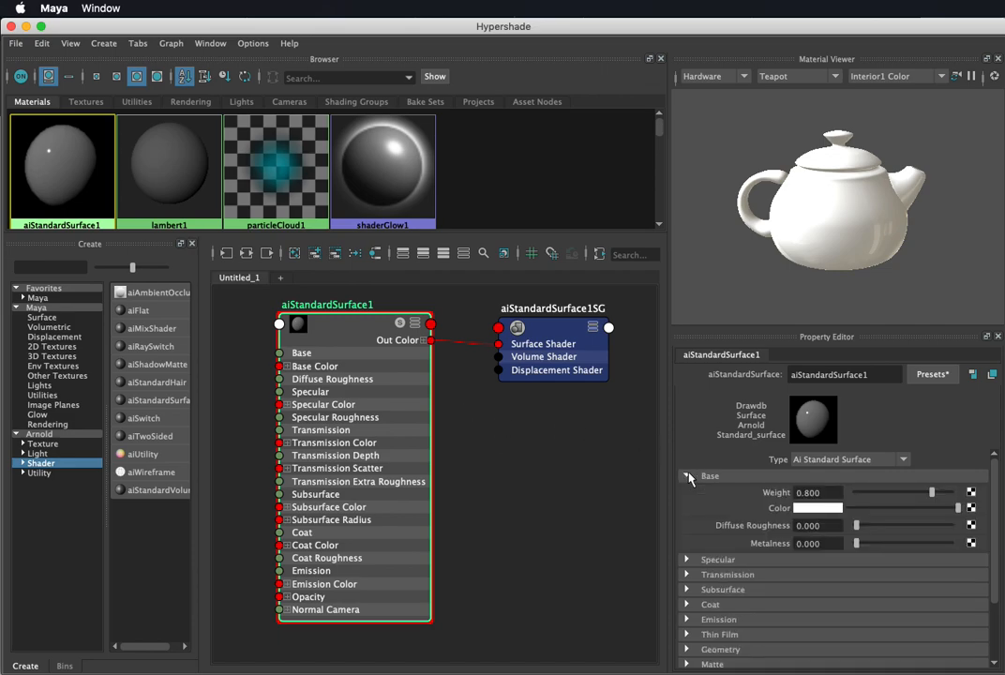
Step: Map a File texture to the material's Base Color and review the resulting place2dTexture1 and file1 nodes
click(973, 511)
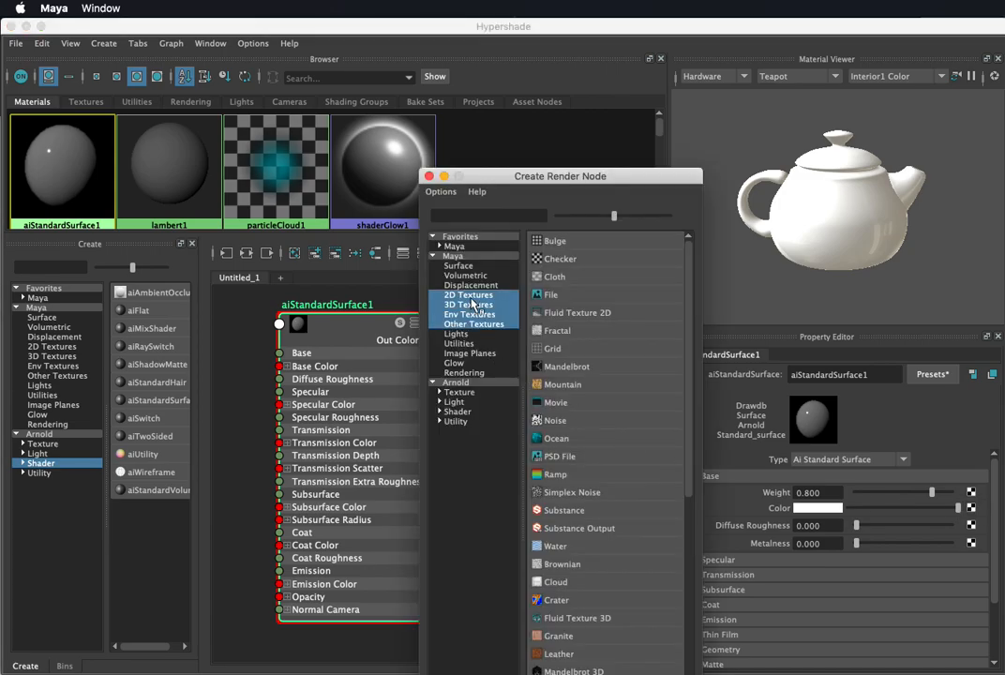
click(542, 296)
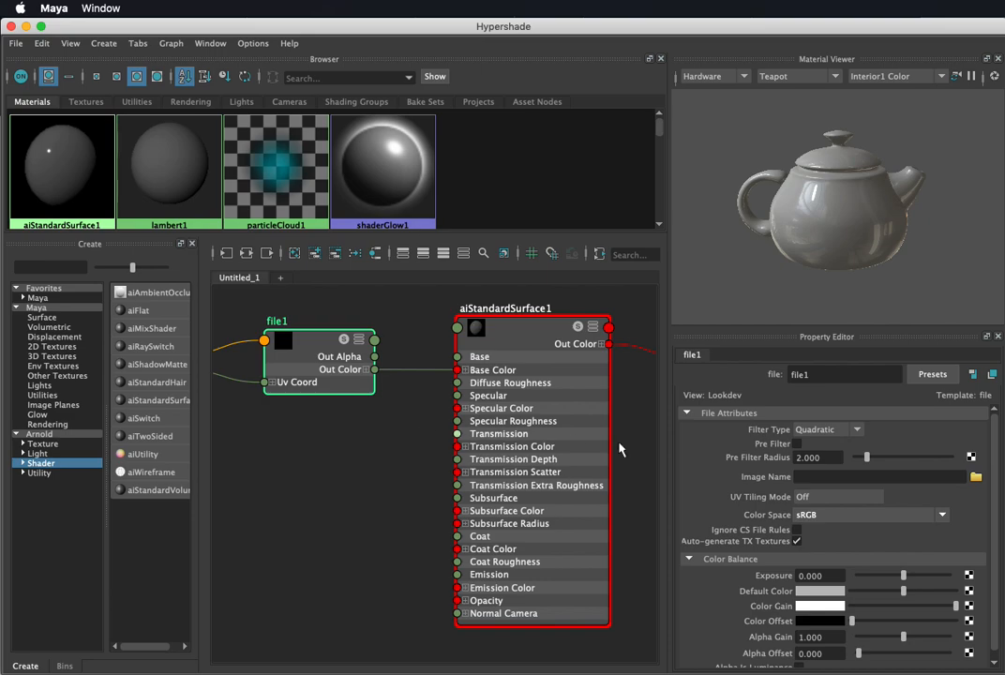
scroll(367, 420, down, 3)
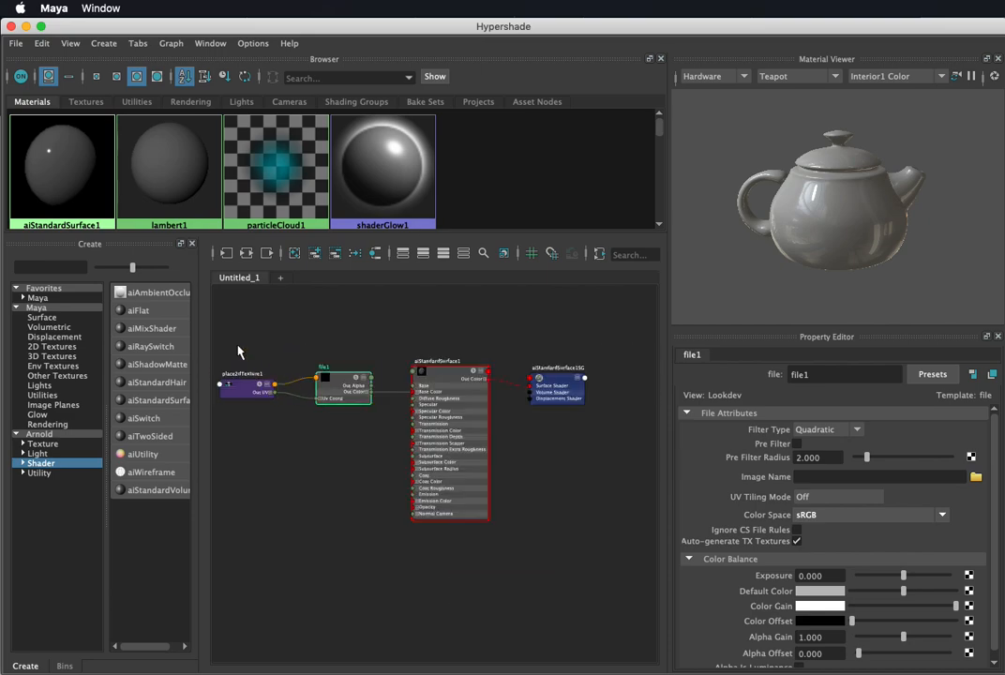
click(239, 394)
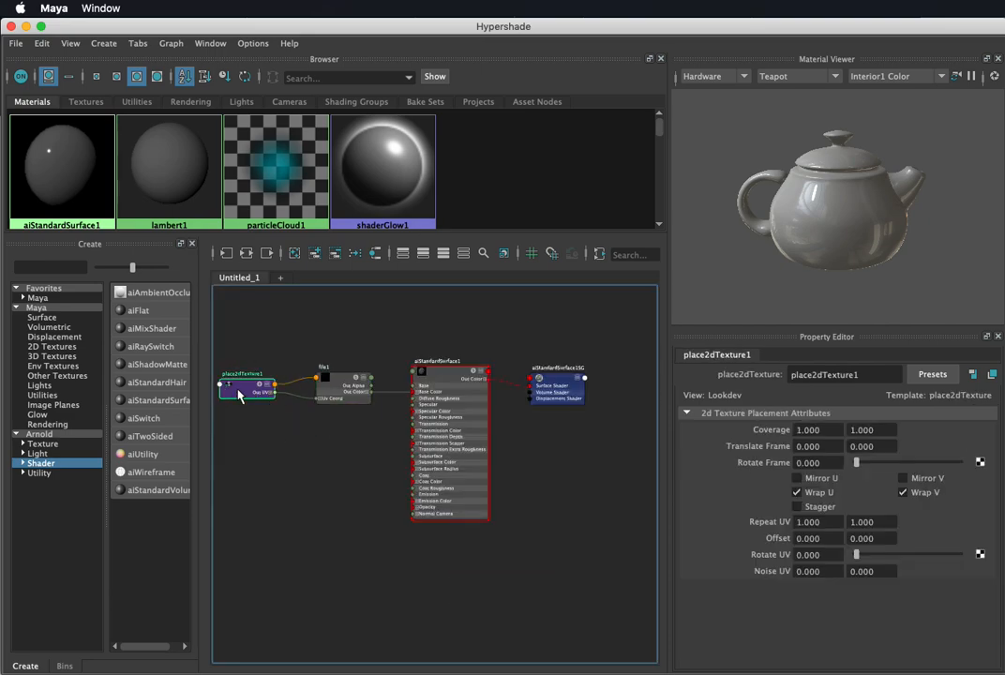
click(347, 385)
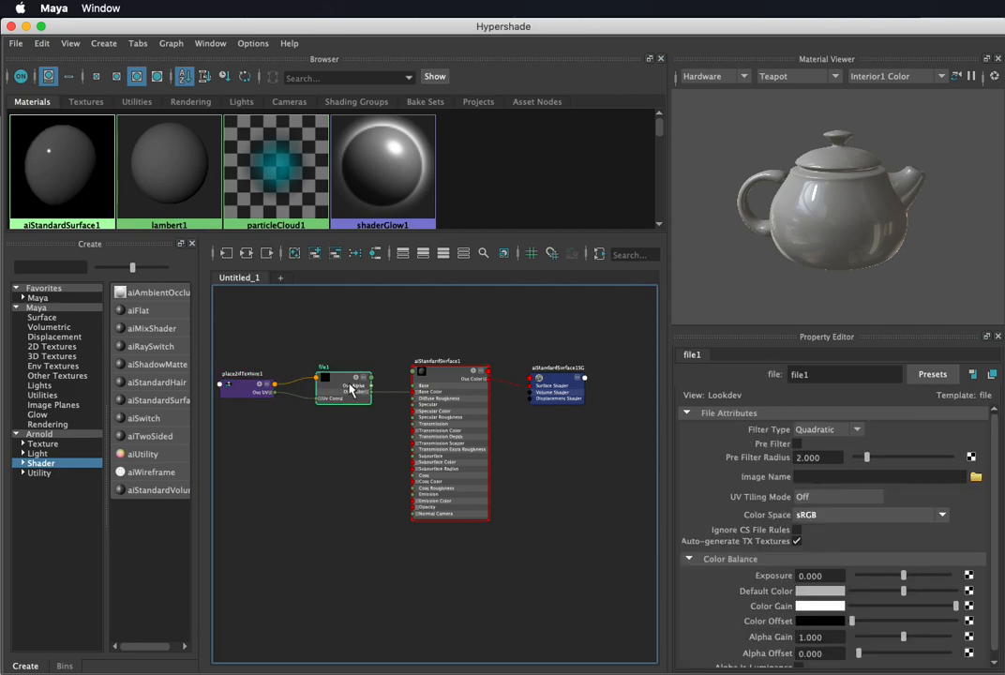
scroll(348, 388, up, 2)
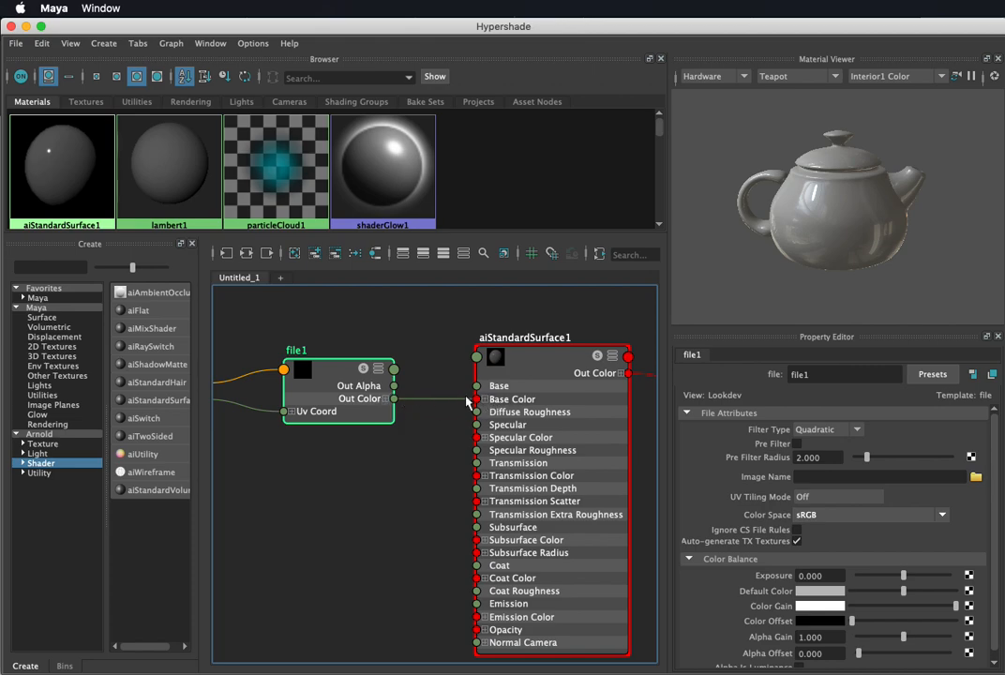
Step: Load rust.jpg from the sourceimages folder into the file1 node and inspect the teapot preview from another side
click(975, 478)
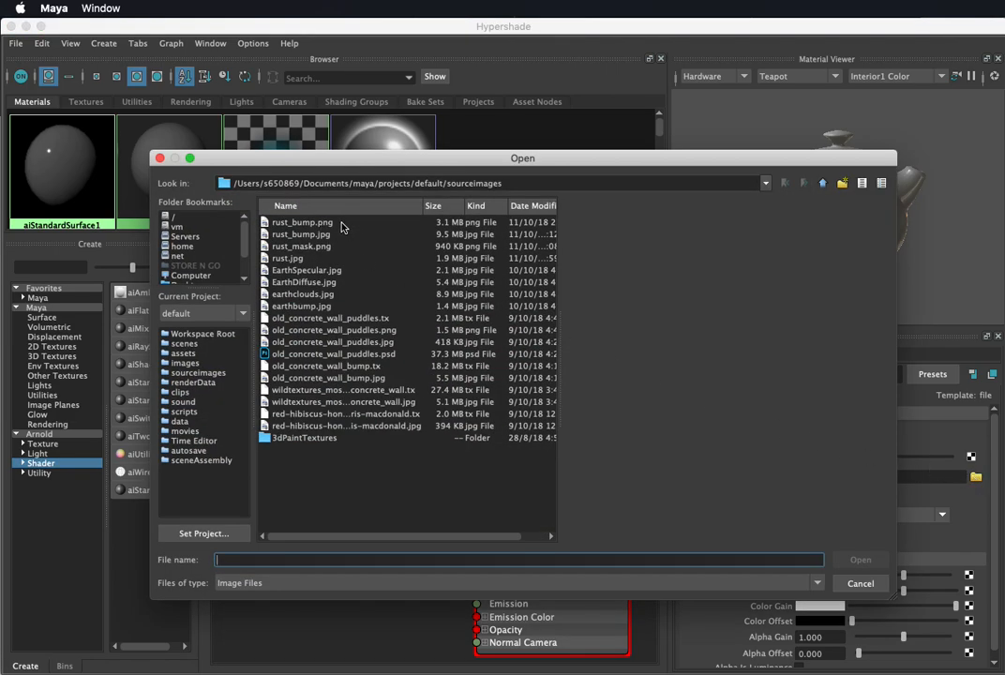
click(287, 258)
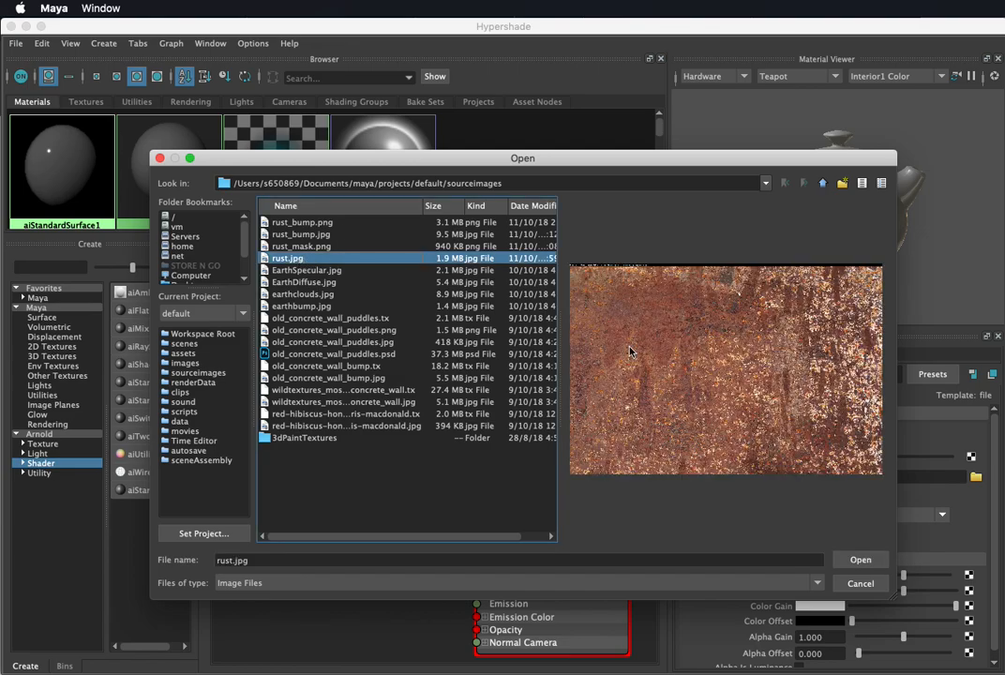
click(860, 560)
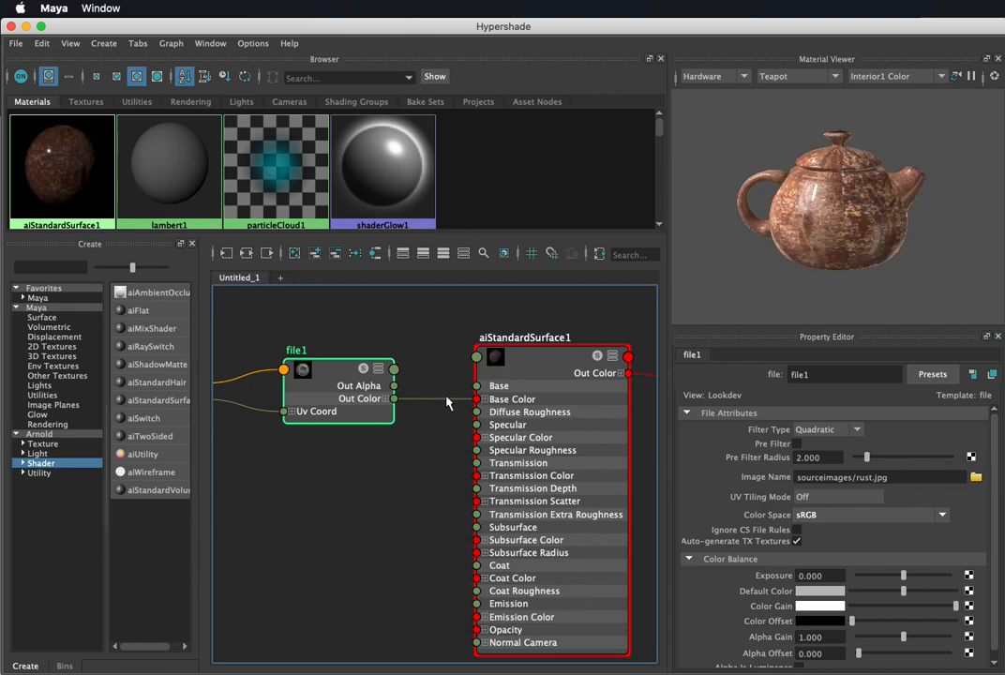
alt+drag(858, 224, 676, 195)
alt+drag(888, 203, 774, 239)
scroll(838, 214, up, 5)
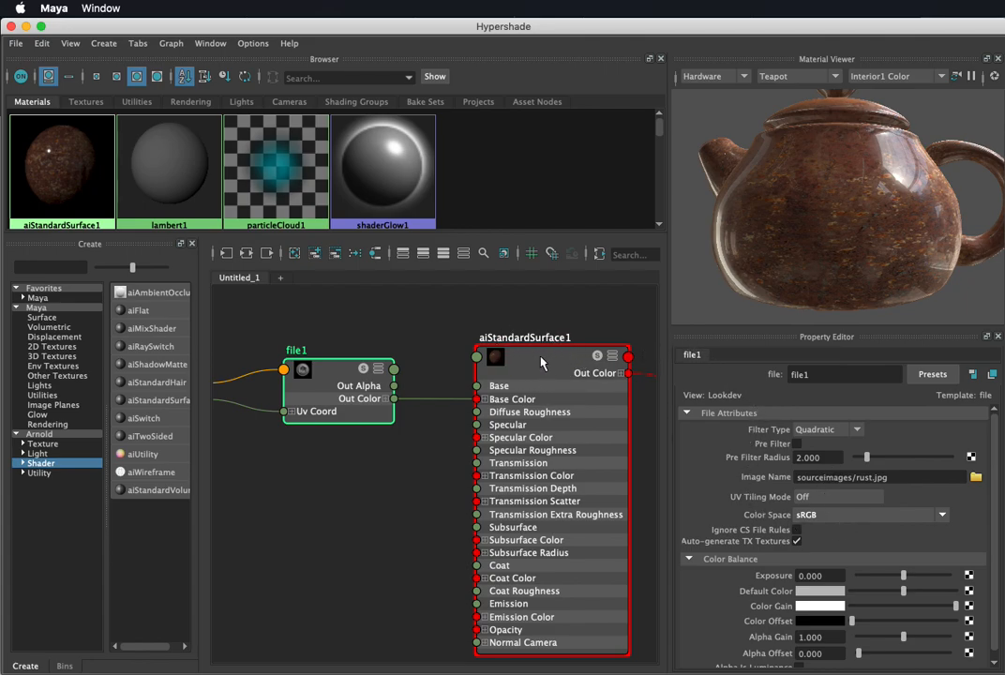
Step: Set the Specular Weight of aiStandardSurface1 to 0 and inspect the teapot from several angles
click(542, 363)
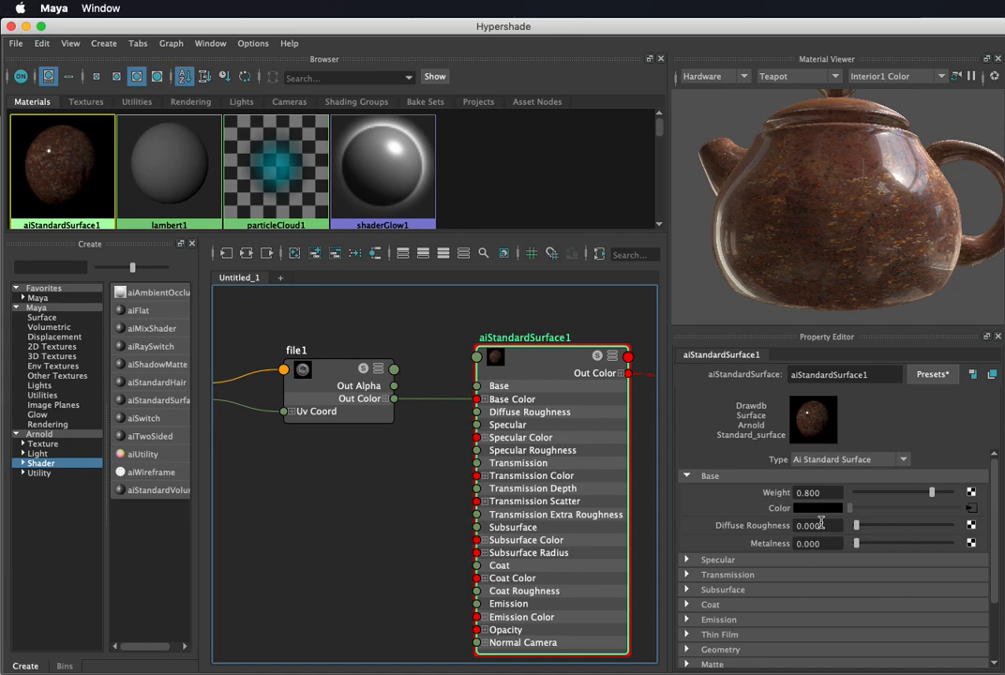
click(714, 559)
scroll(746, 530, down, 2)
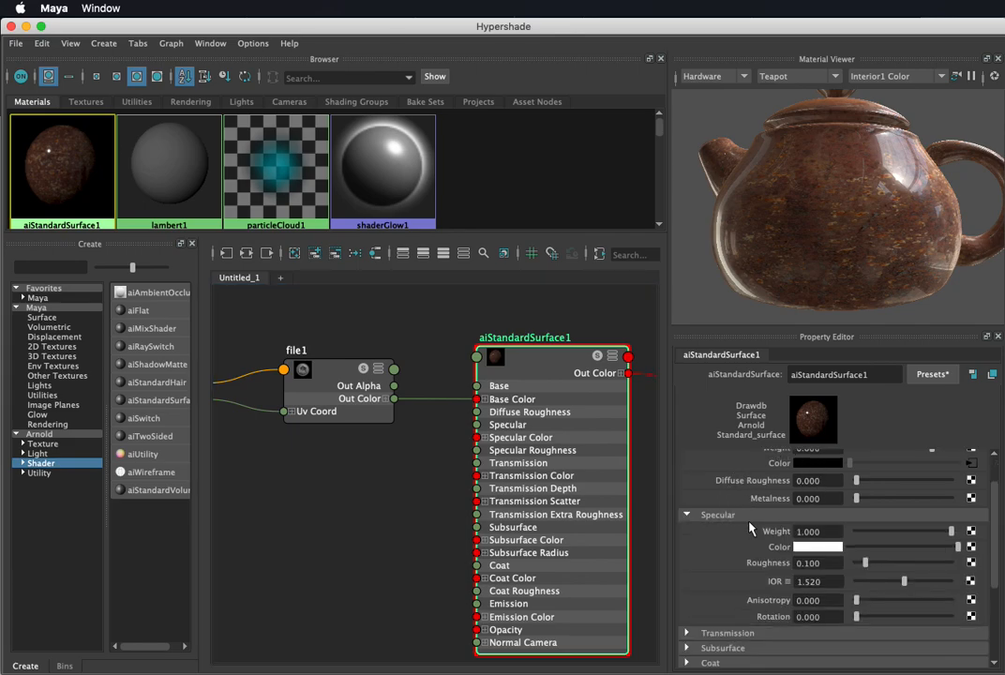
drag(933, 533, 816, 537)
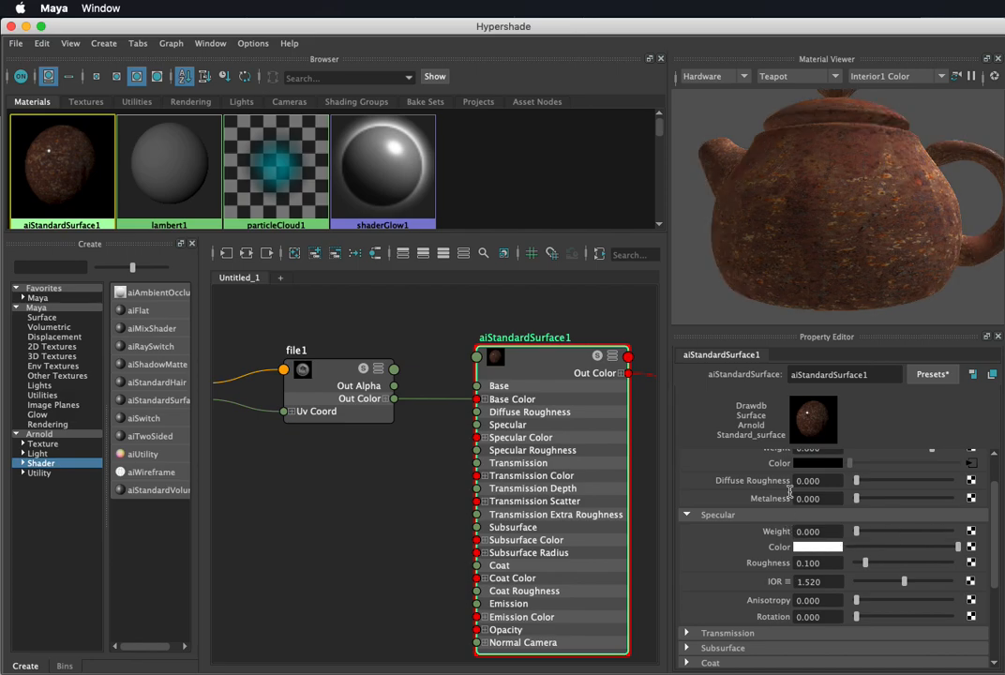
alt+drag(783, 253, 817, 226)
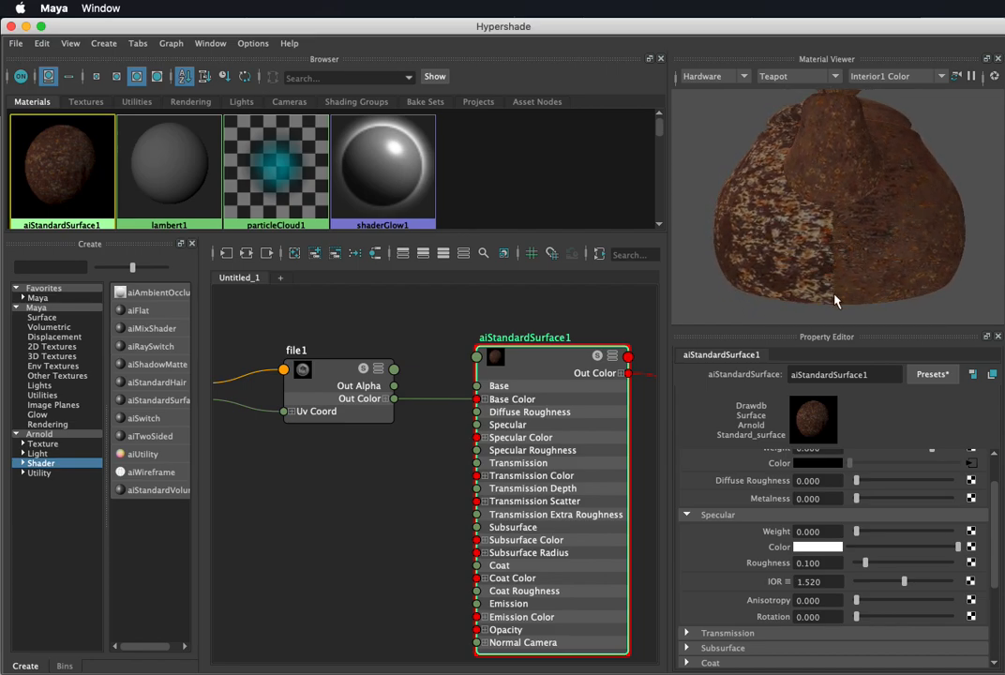
alt+drag(933, 246, 799, 230)
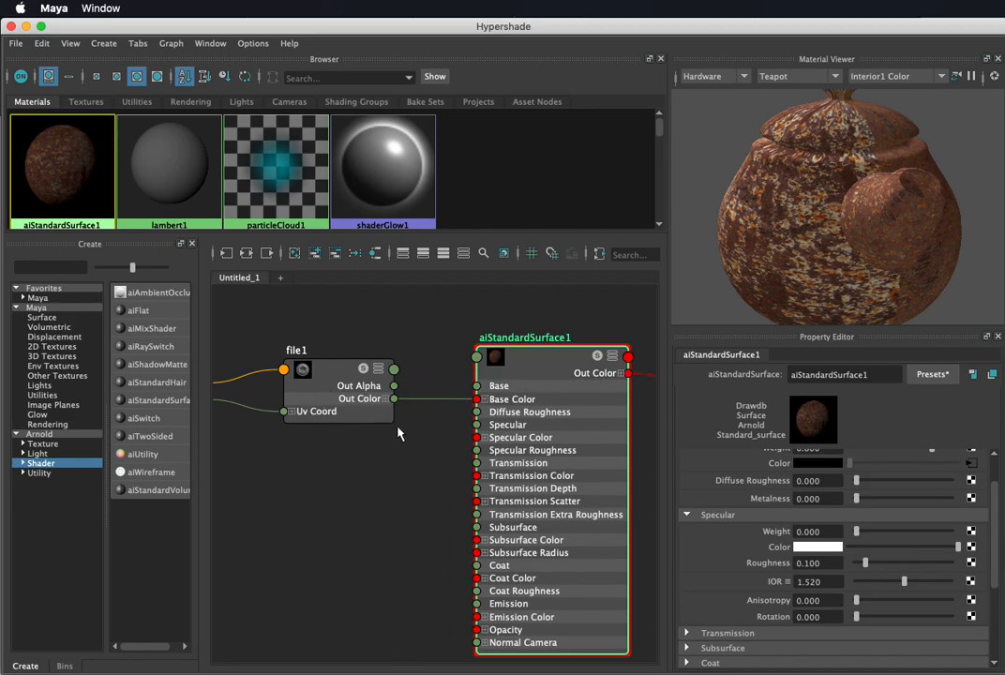
Step: Delete the file1 and place2dTexture1 nodes from the material's graph
scroll(438, 403, down, 2)
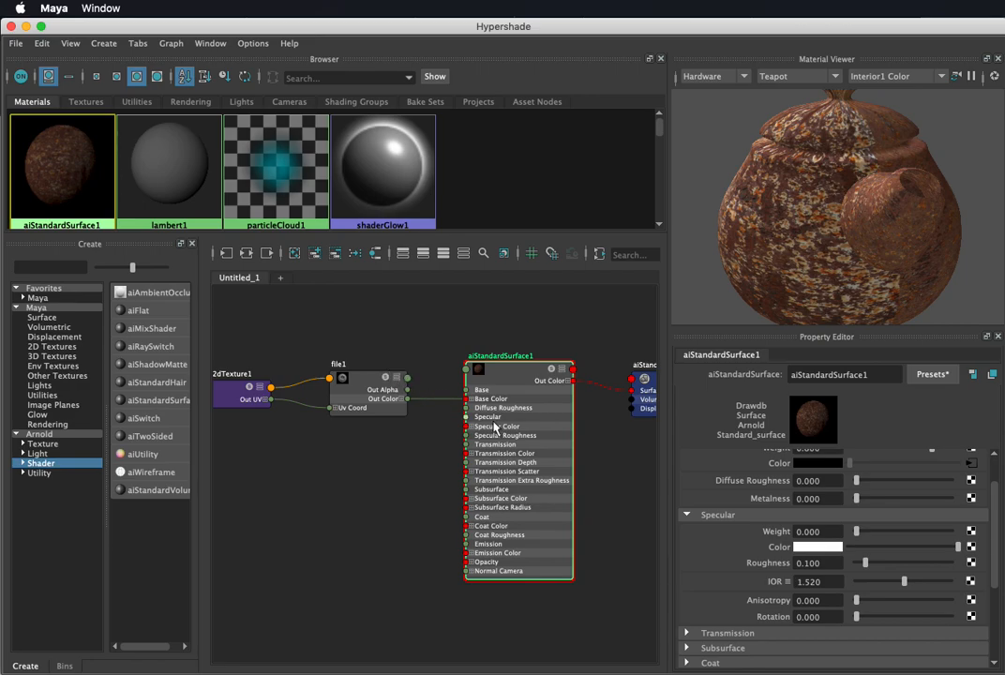
scroll(775, 480, up, 2)
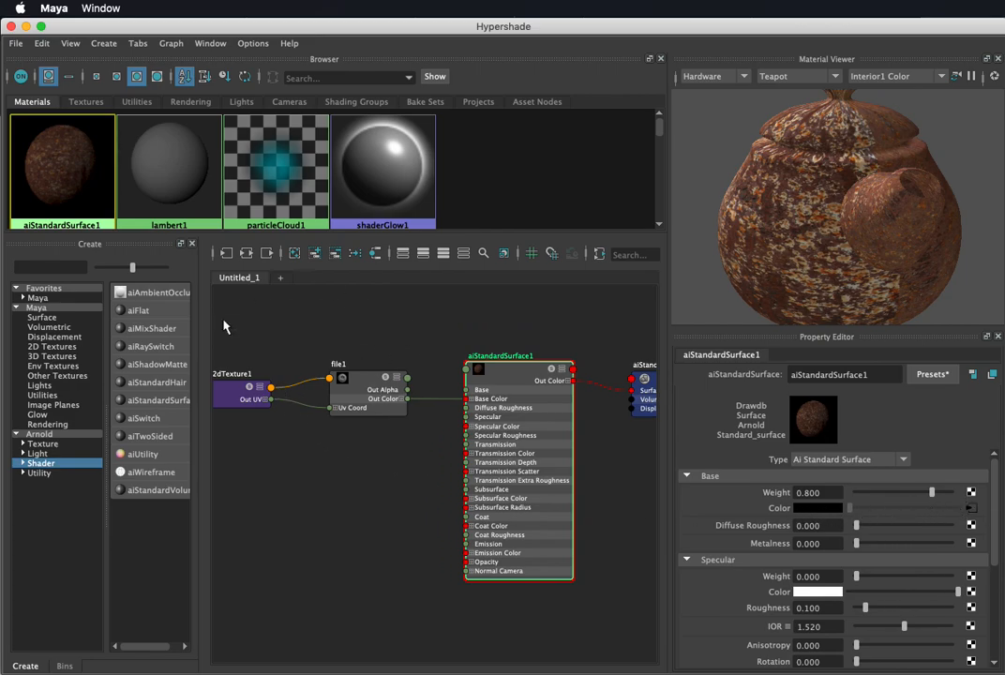
drag(229, 324, 392, 454)
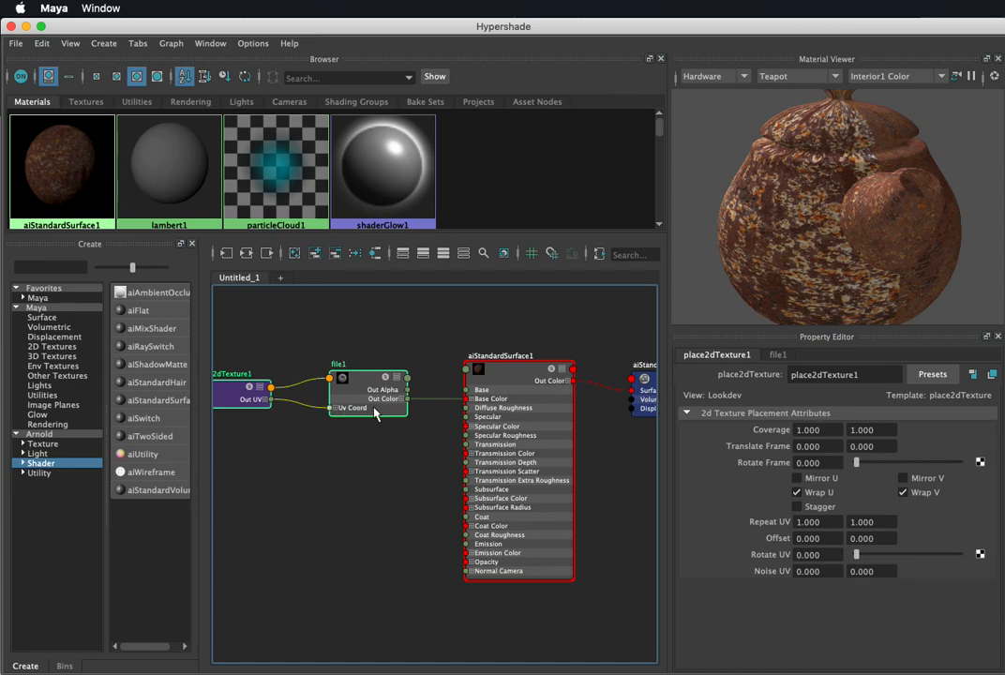
click(381, 508)
alt+middle_drag(396, 509, 311, 483)
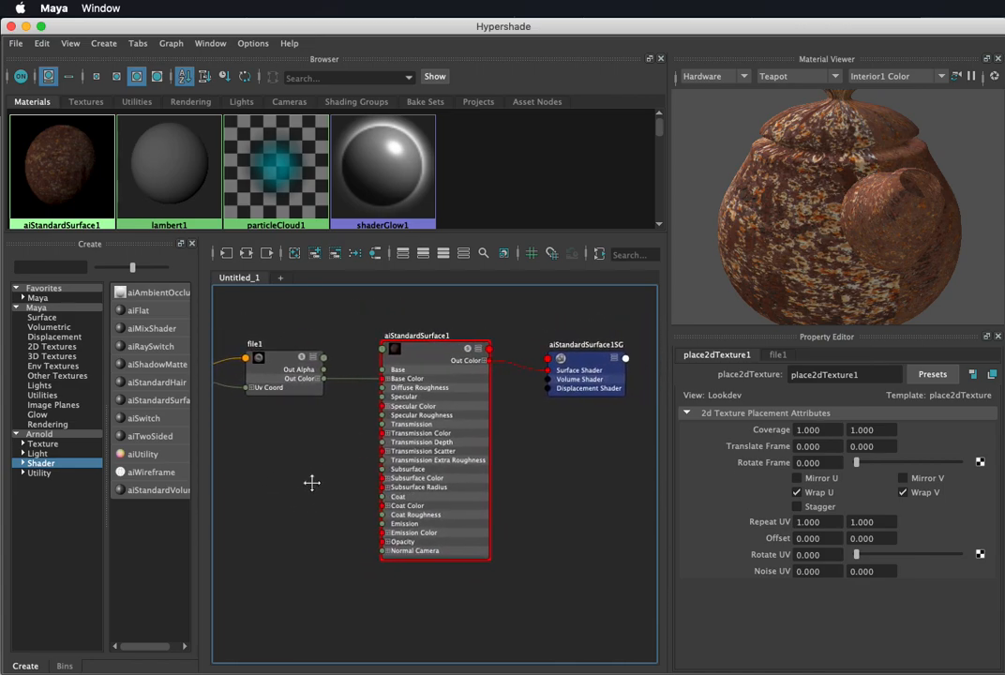
scroll(311, 483, down, 2)
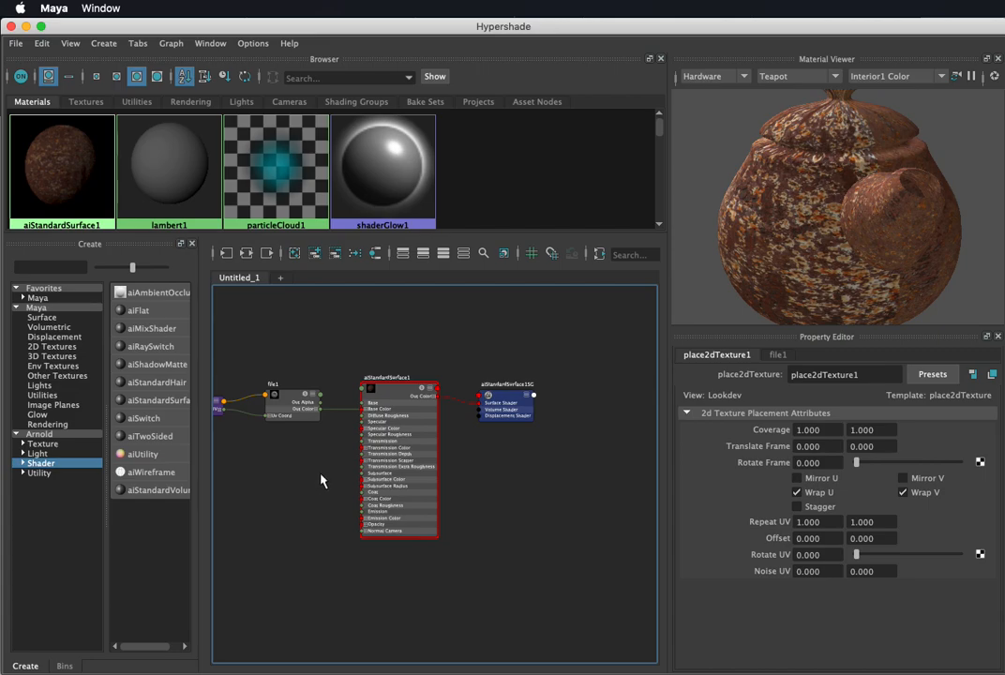
alt+middle_drag(315, 466, 443, 438)
scroll(372, 444, up, 3)
scroll(374, 445, down, 2)
drag(249, 306, 473, 437)
key(Delete)
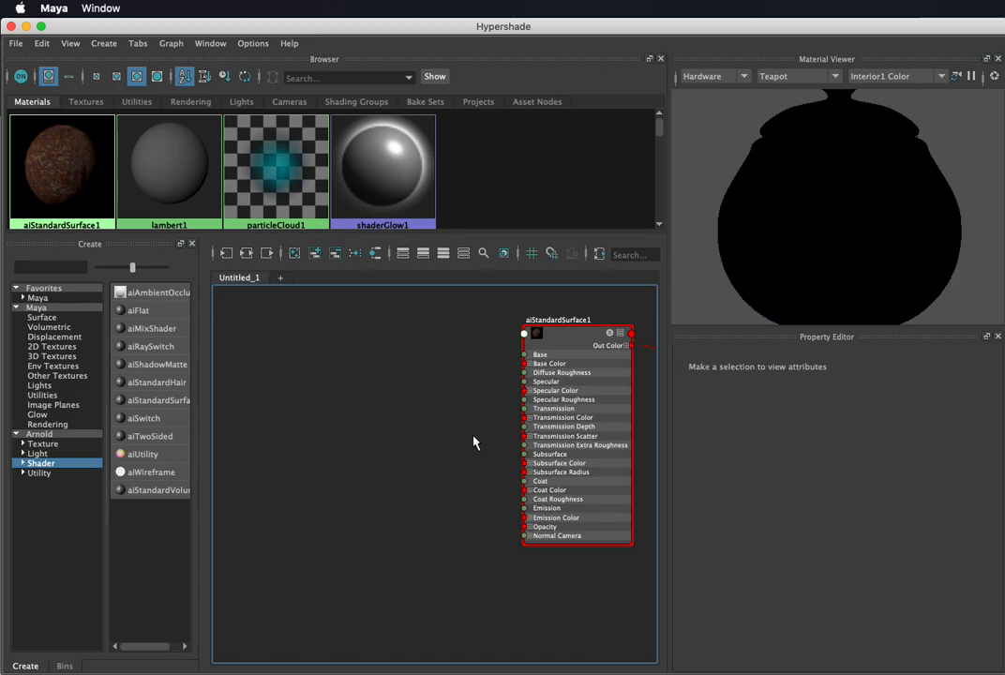
Step: Set the Base Color of aiStandardSurface1 to white and check the teapot preview
click(528, 330)
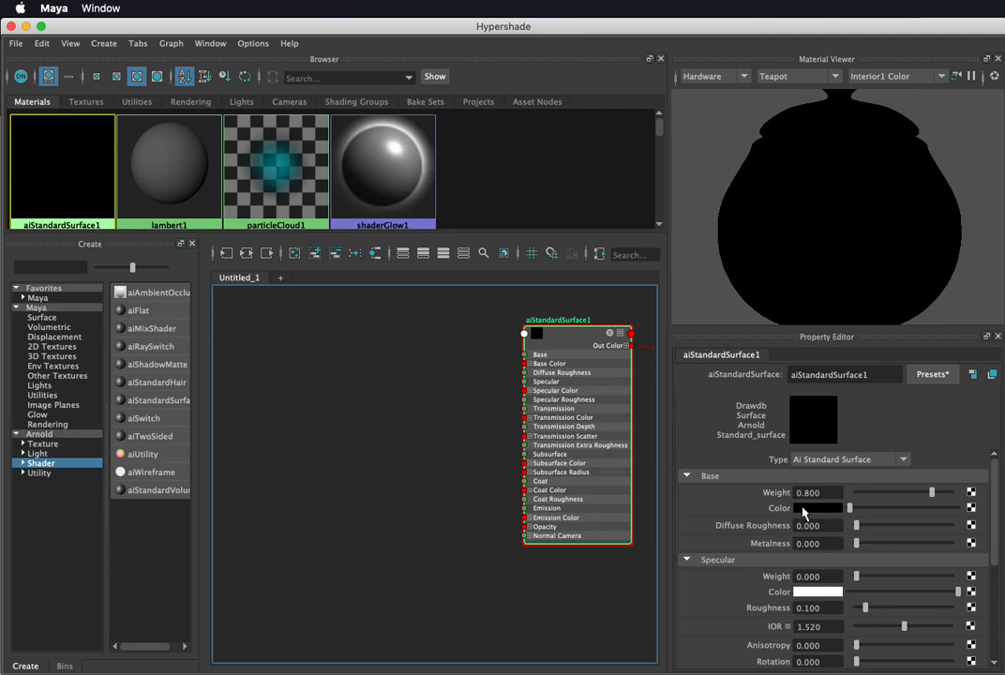
drag(852, 514, 961, 514)
alt+drag(717, 185, 714, 263)
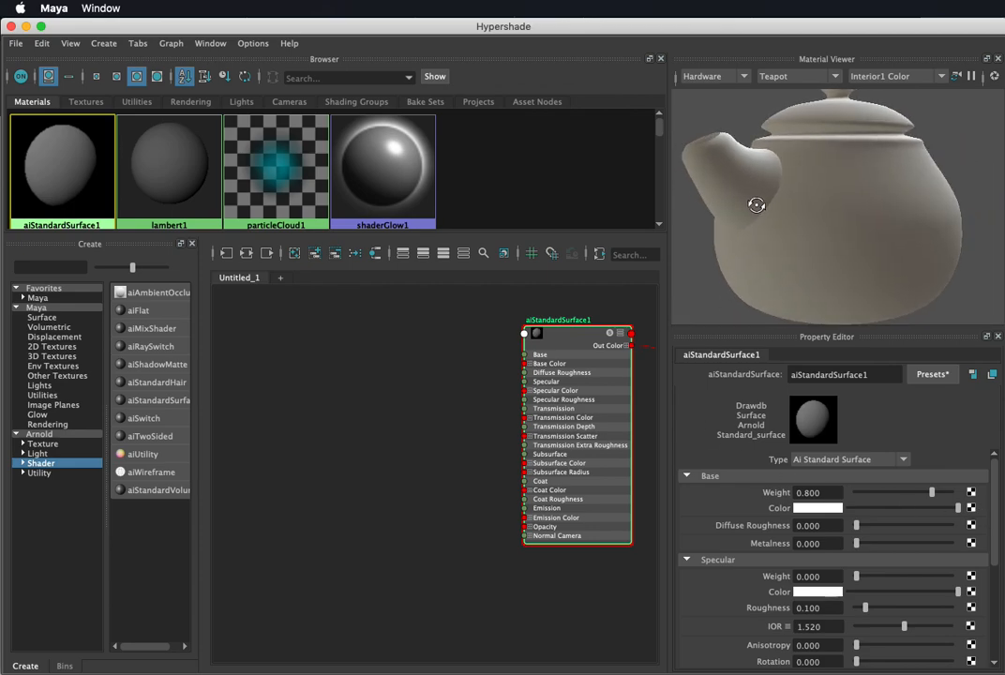
Step: Reposition the aiStandardSurface1 material together with its shading group node in the graph
scroll(527, 375, down, 2)
drag(556, 314, 650, 398)
drag(562, 343, 487, 327)
click(602, 451)
scroll(372, 397, up, 2)
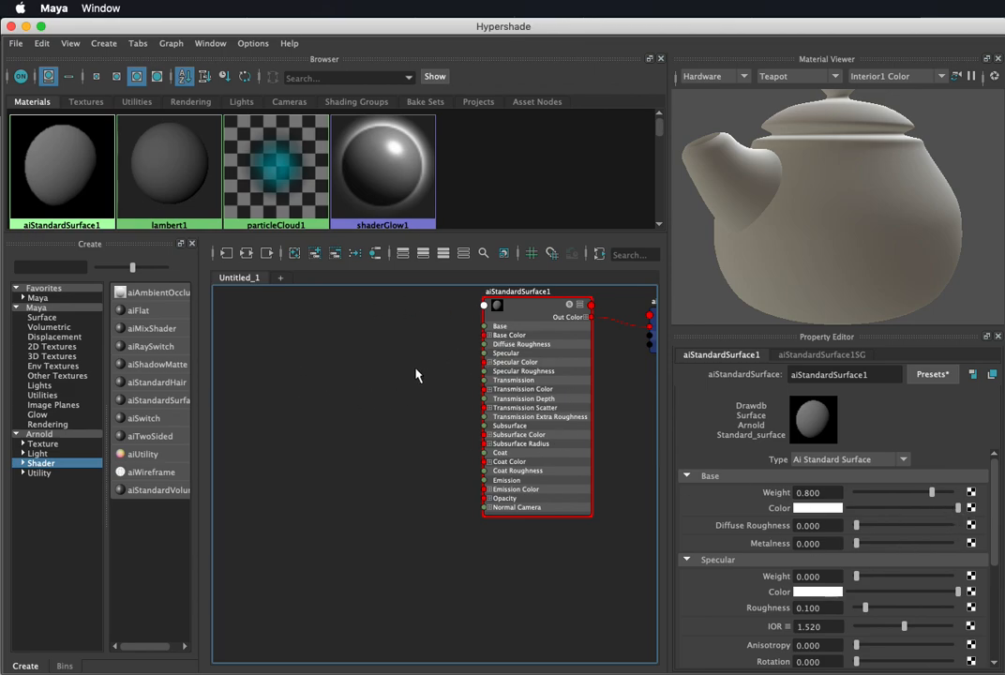
Step: Create a 2D File texture node and place it beside the aiStandardSurface1 node
click(53, 347)
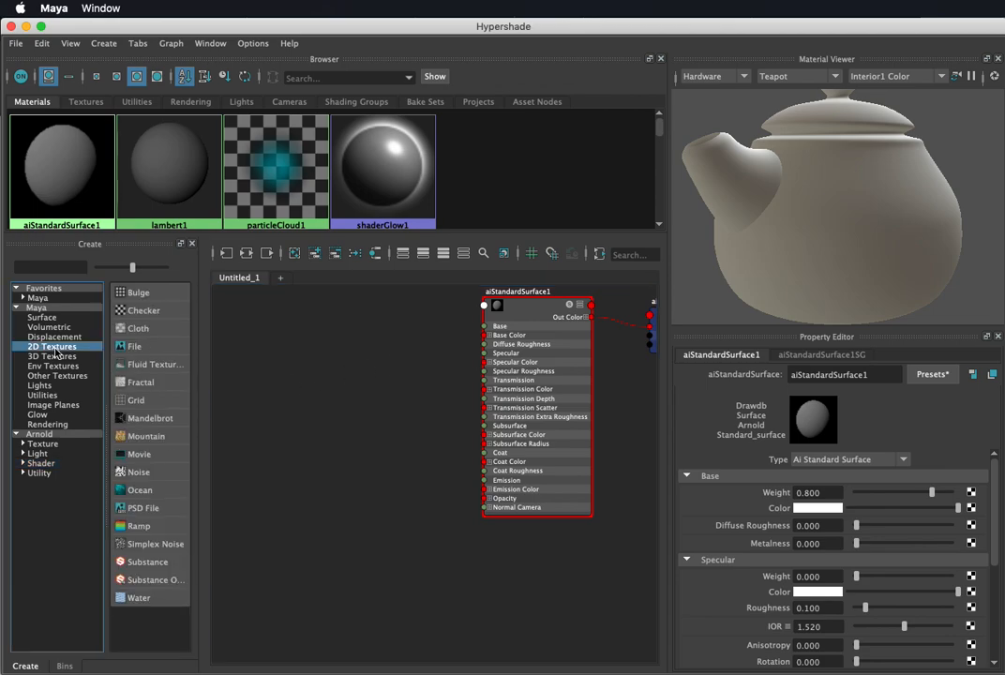
click(134, 346)
drag(352, 309, 350, 346)
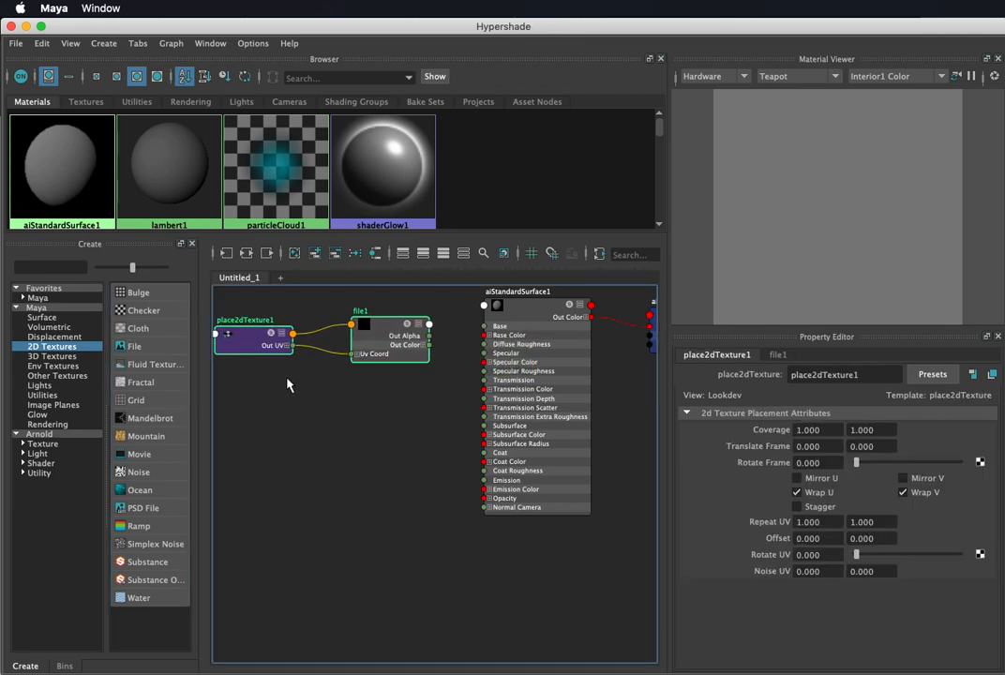
Step: Load rust.jpg from the sourceimages folder as the image of the unconnected file1 node
click(288, 383)
click(383, 329)
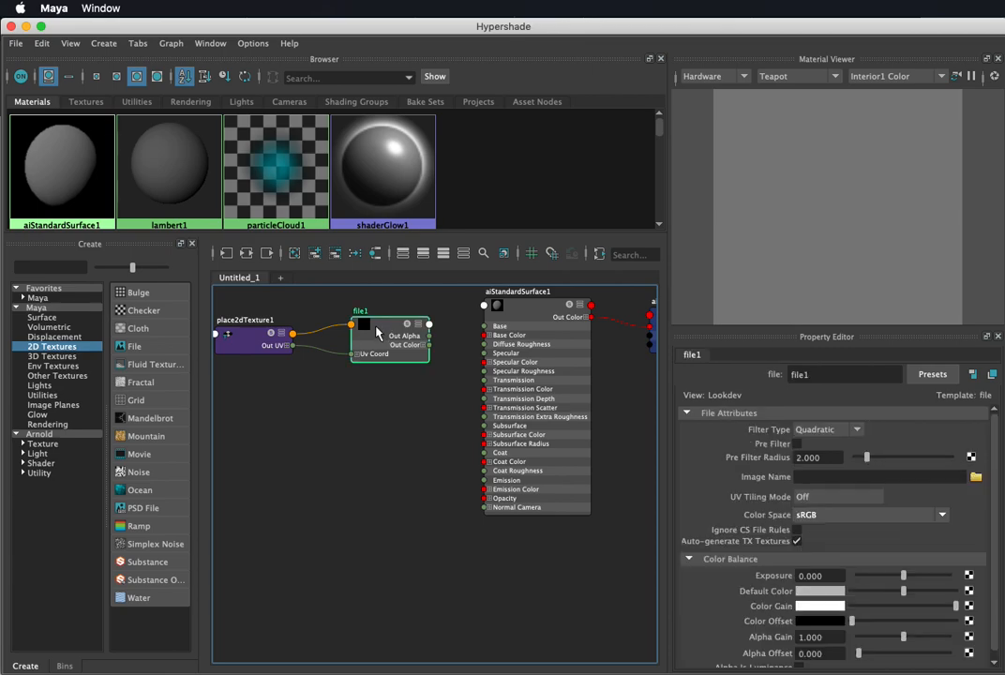
click(976, 477)
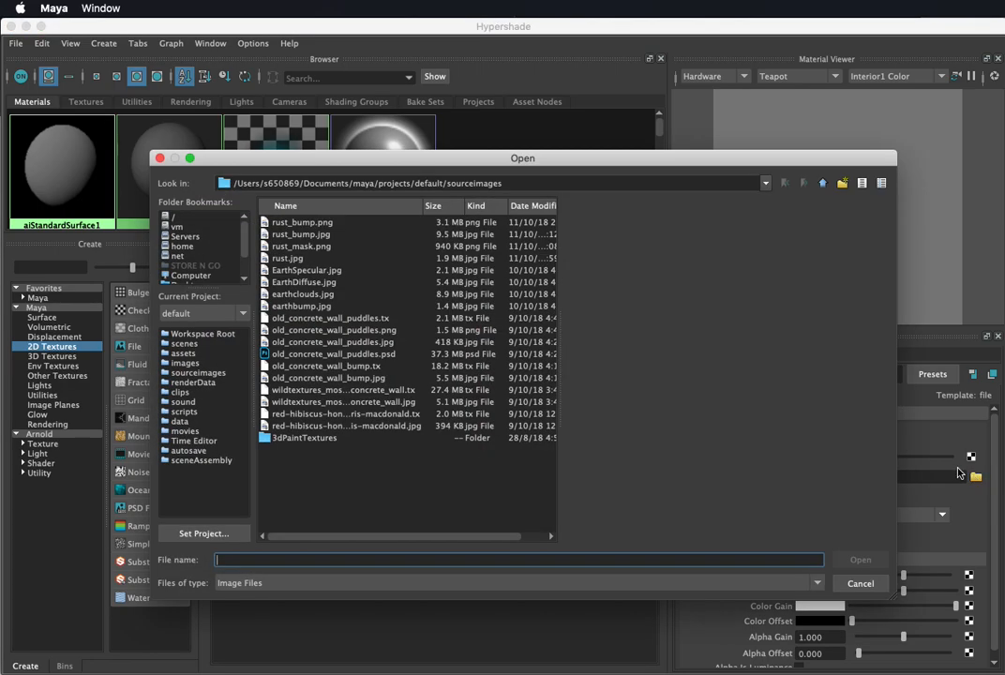
click(300, 258)
click(860, 560)
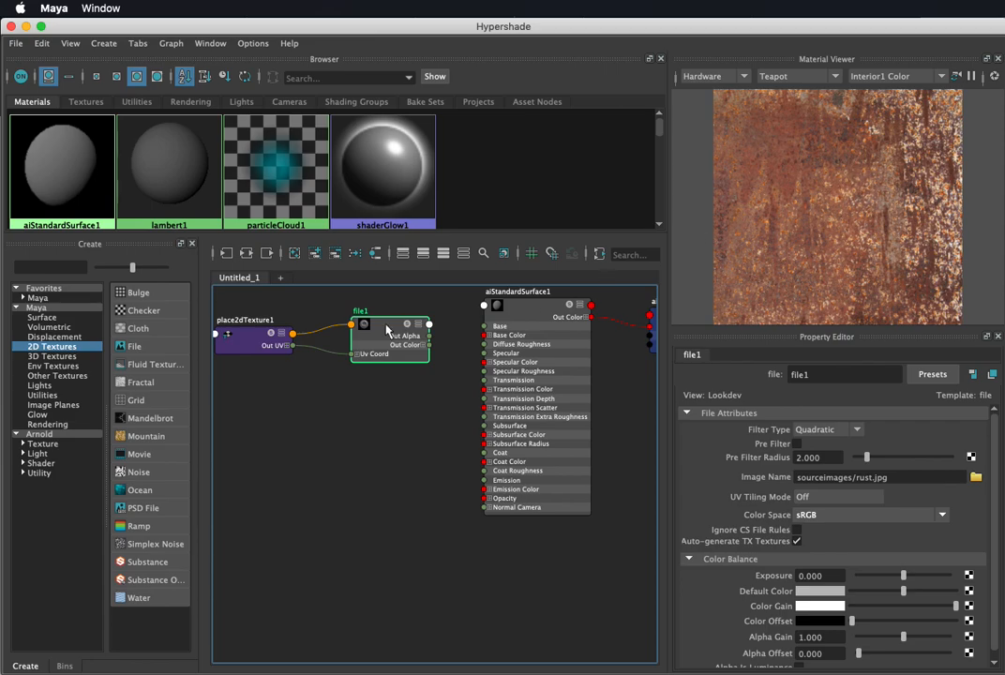
Step: Connect file1's Out Color to the material's Base Color and inspect the textured teapot from several angles
click(574, 338)
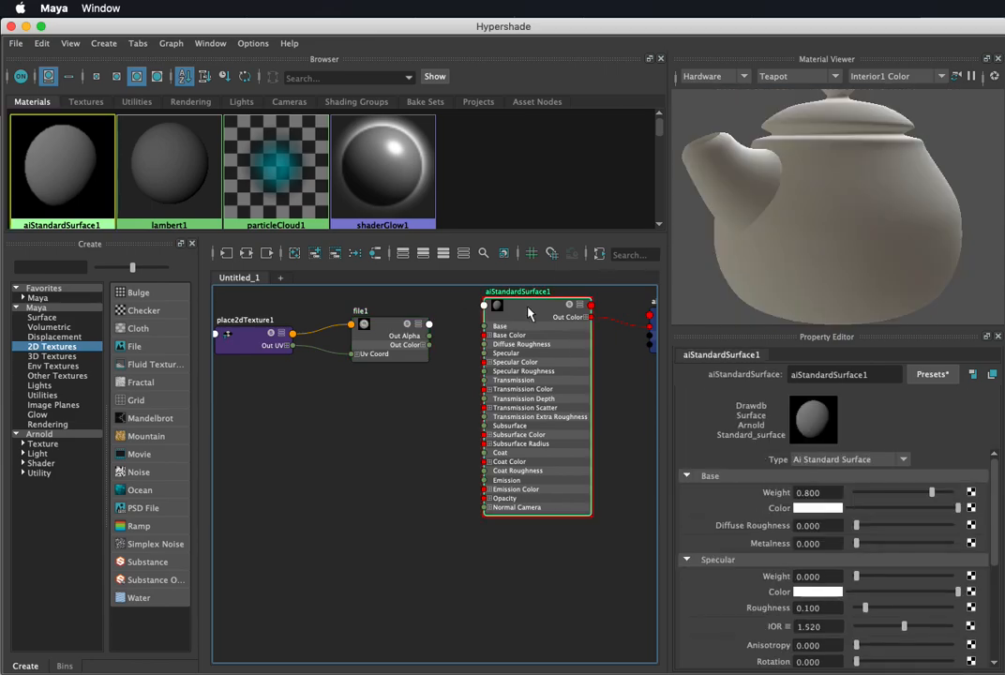
alt+drag(802, 228, 858, 223)
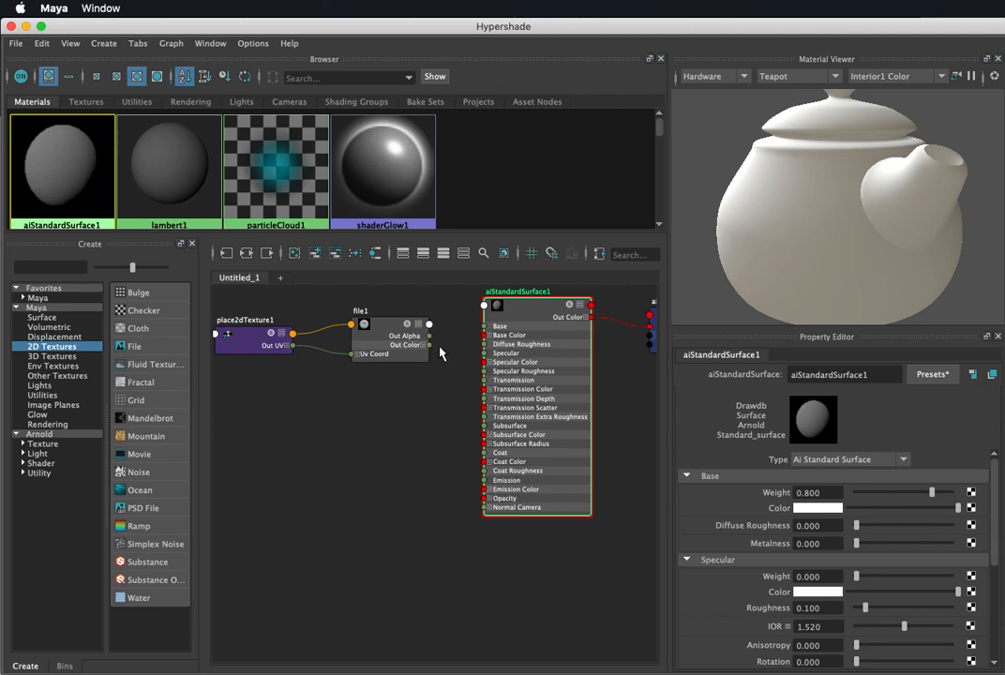
drag(430, 349, 484, 334)
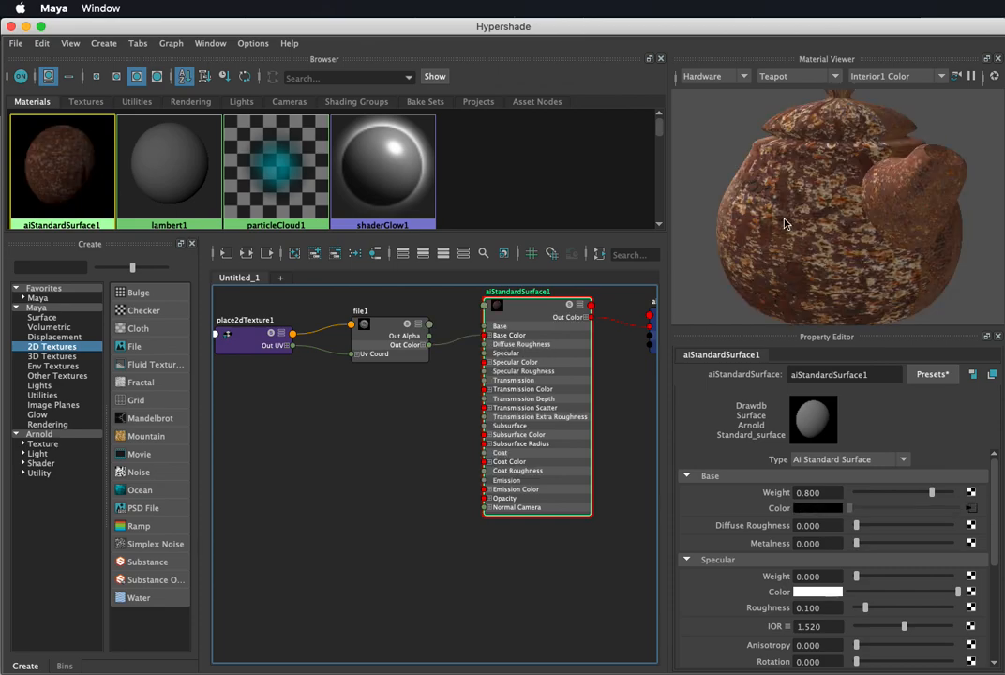
drag(820, 229, 848, 232)
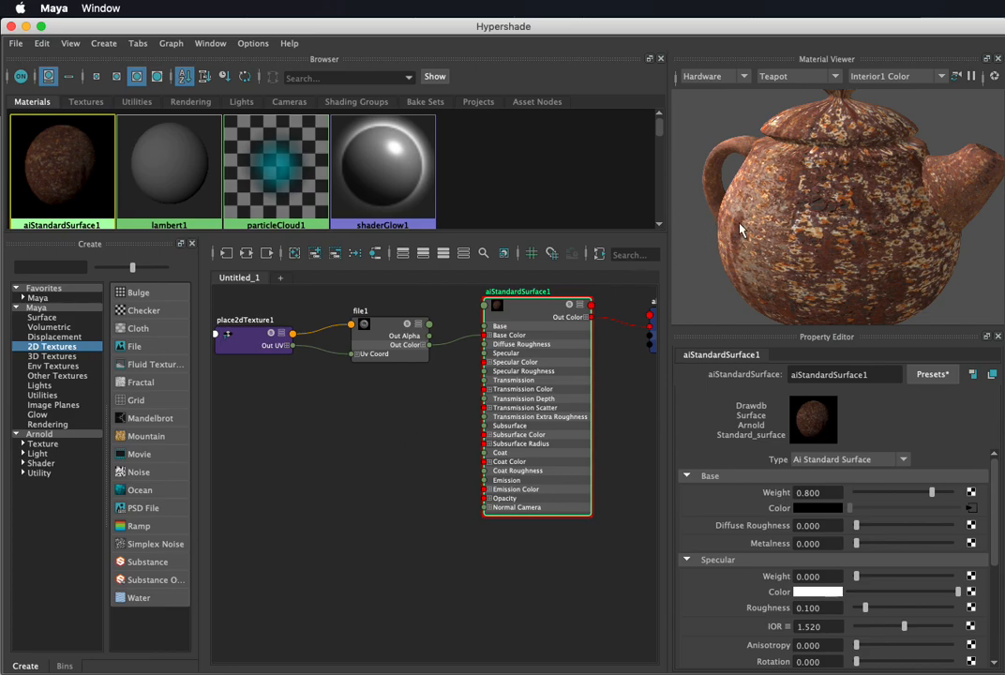
alt+drag(871, 234, 601, 213)
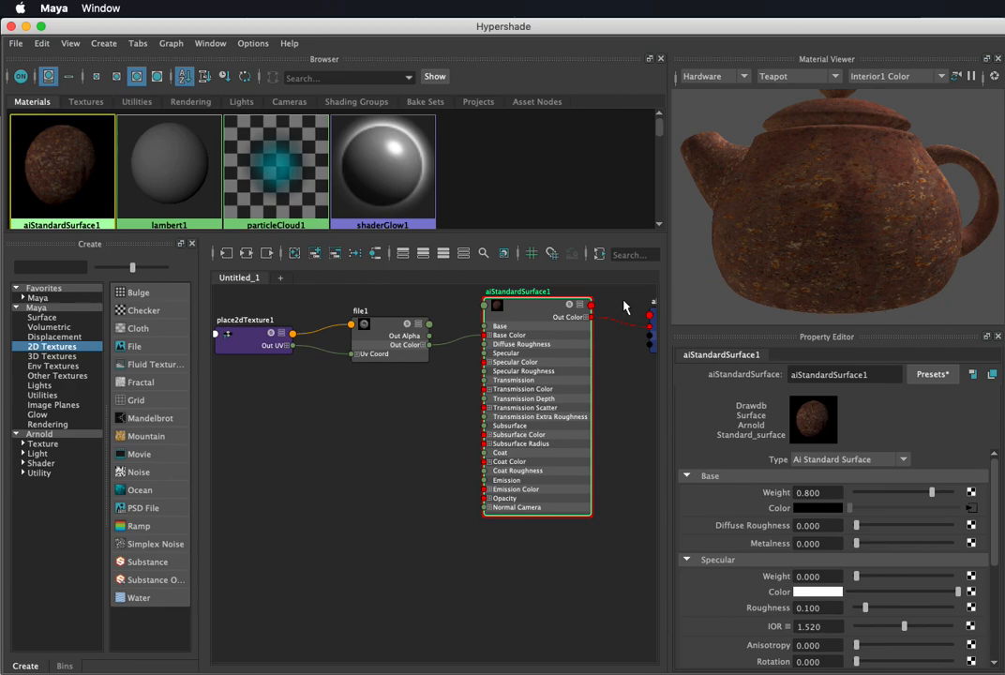
Step: Delete the connection between file1's Out Color and the material's Base Color
click(469, 342)
key(Delete)
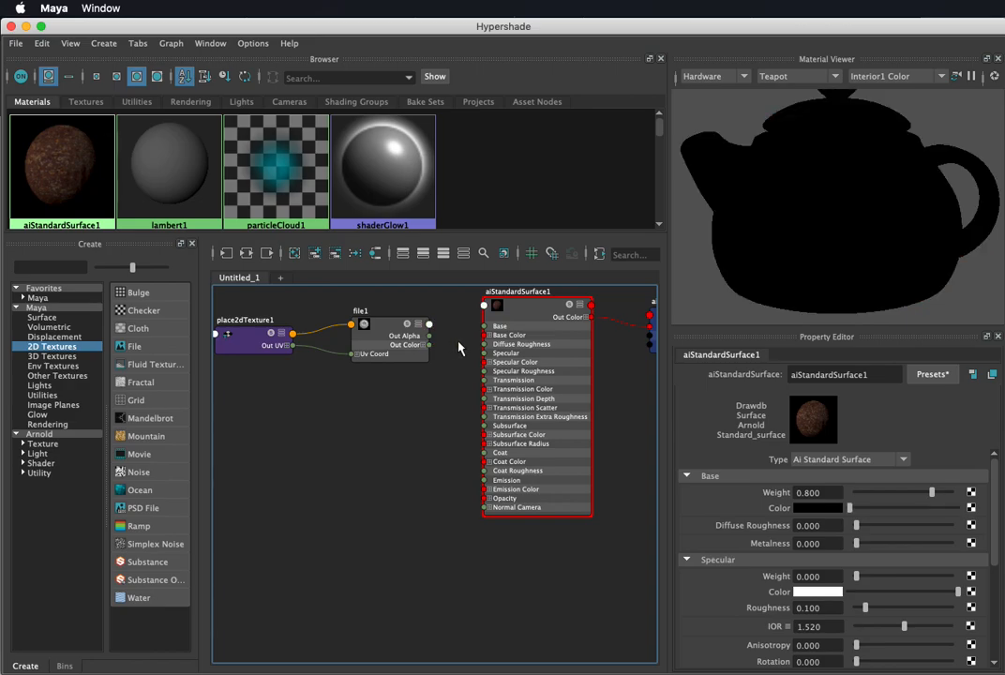
Step: Set the Base Color of aiStandardSurface1 to pure white
click(891, 507)
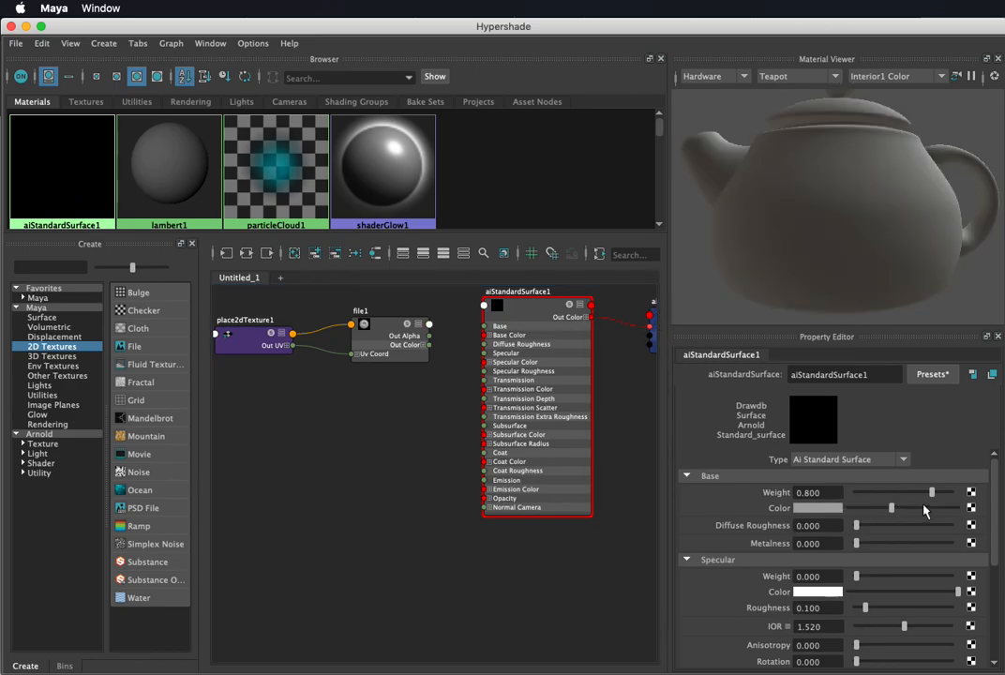
drag(917, 509, 978, 507)
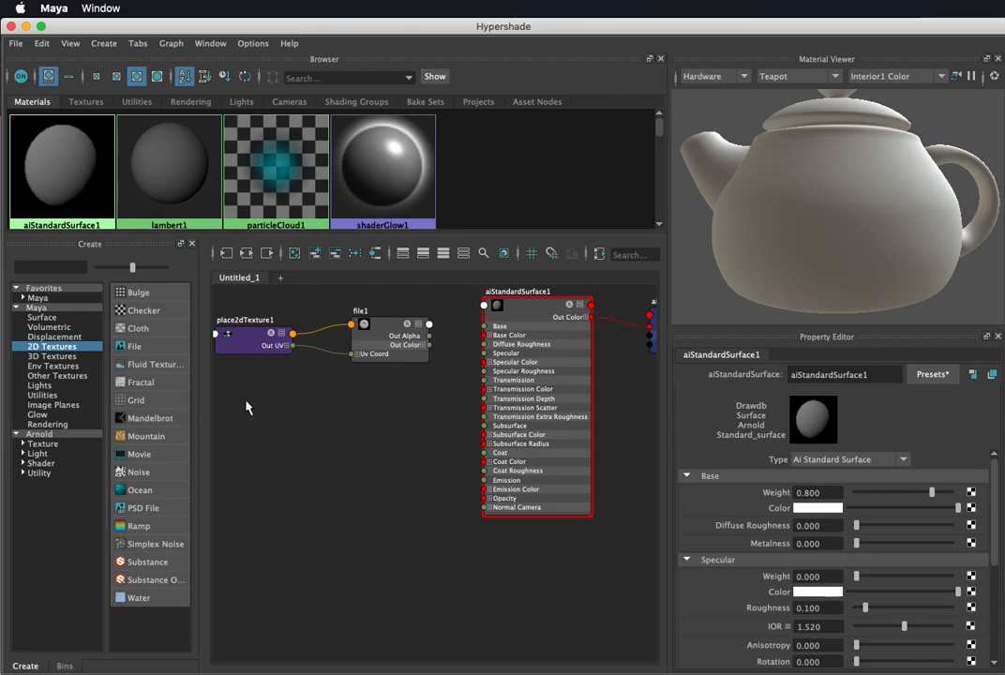
Step: Switch to Photoshop, open the recent file rust.jpg and collapse the Layers panel to reveal the whole image
key(super+Tab)
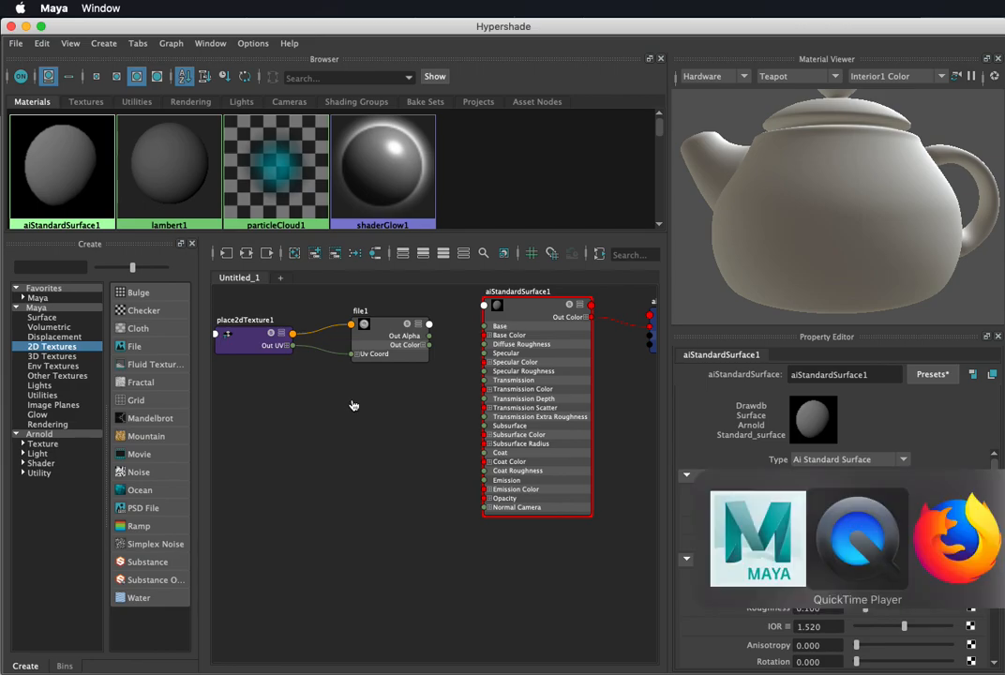
key(super+Tab)
key(super+Tab)
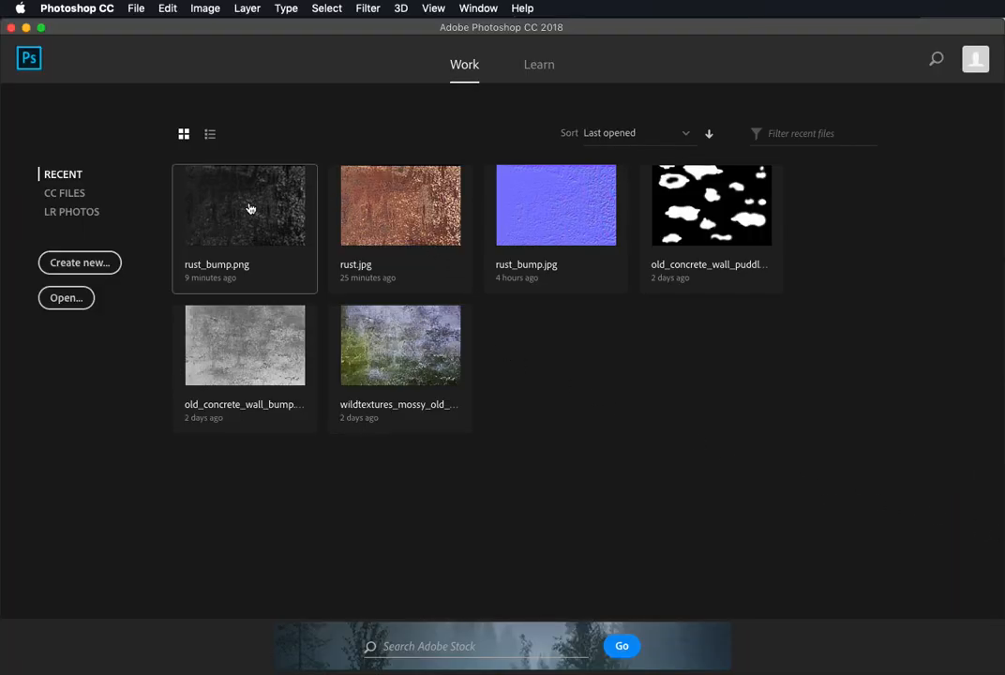
click(393, 218)
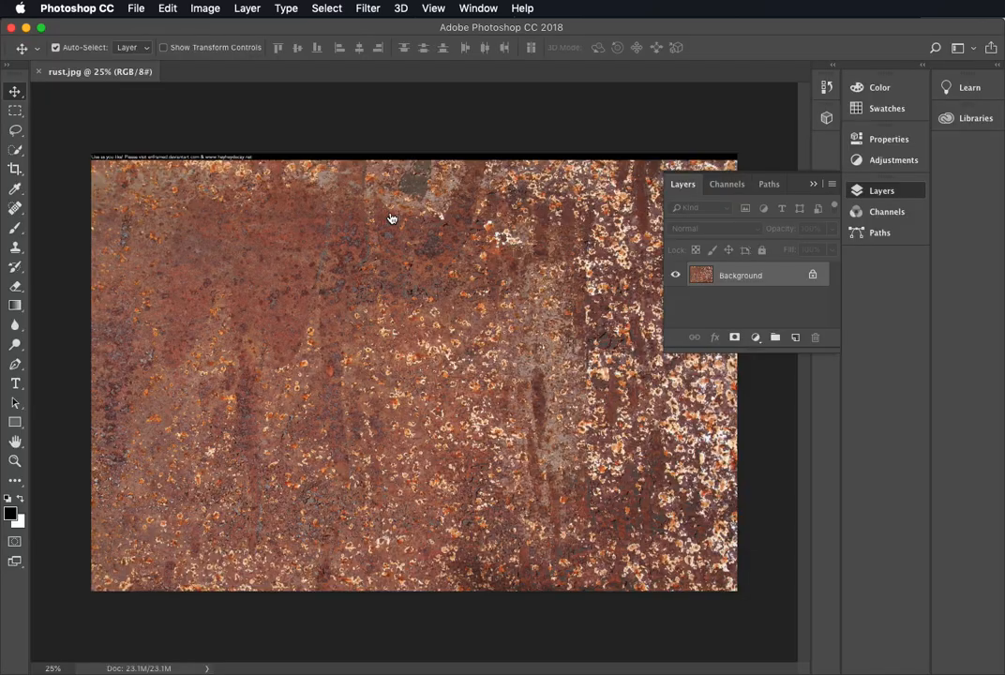
click(814, 184)
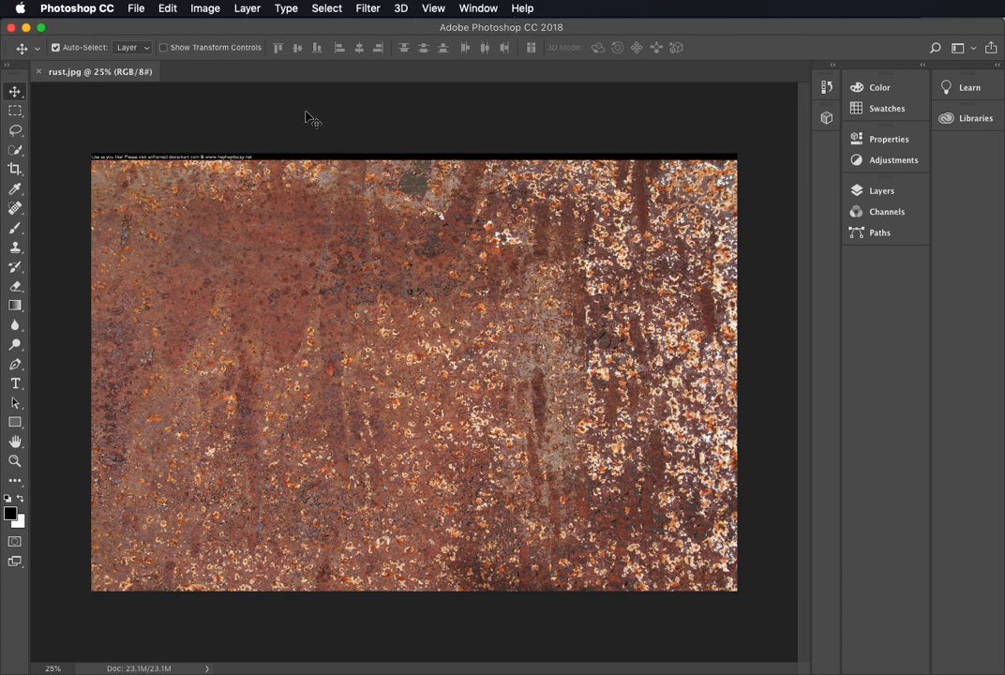
Step: Generate a bump map from the rust image with the default settings, inspecting it on the preview sphere
click(369, 10)
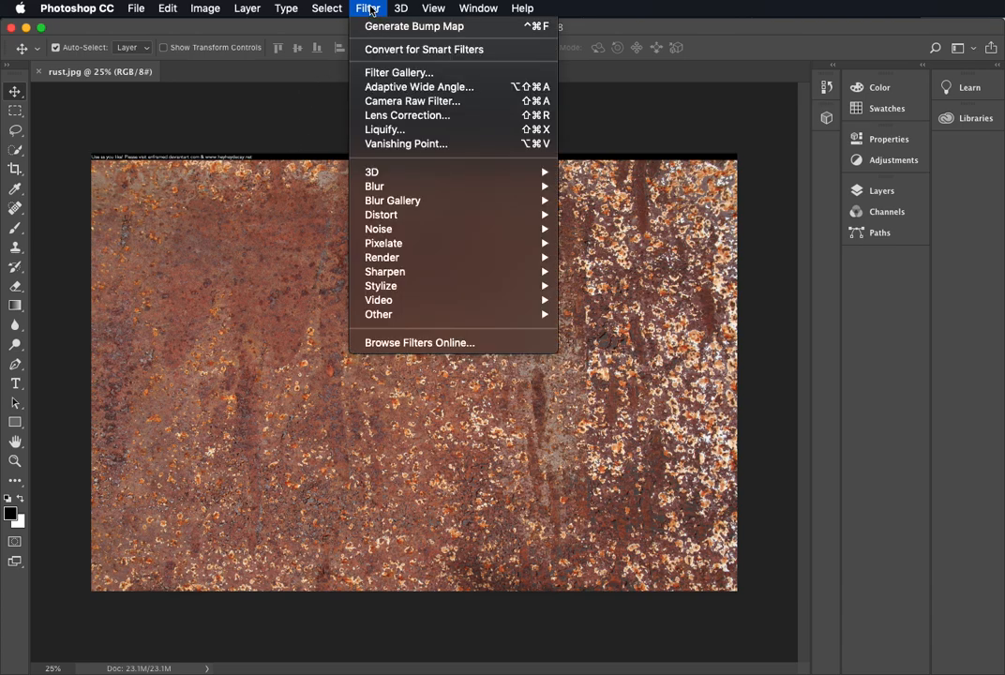
mouse_move(397, 172)
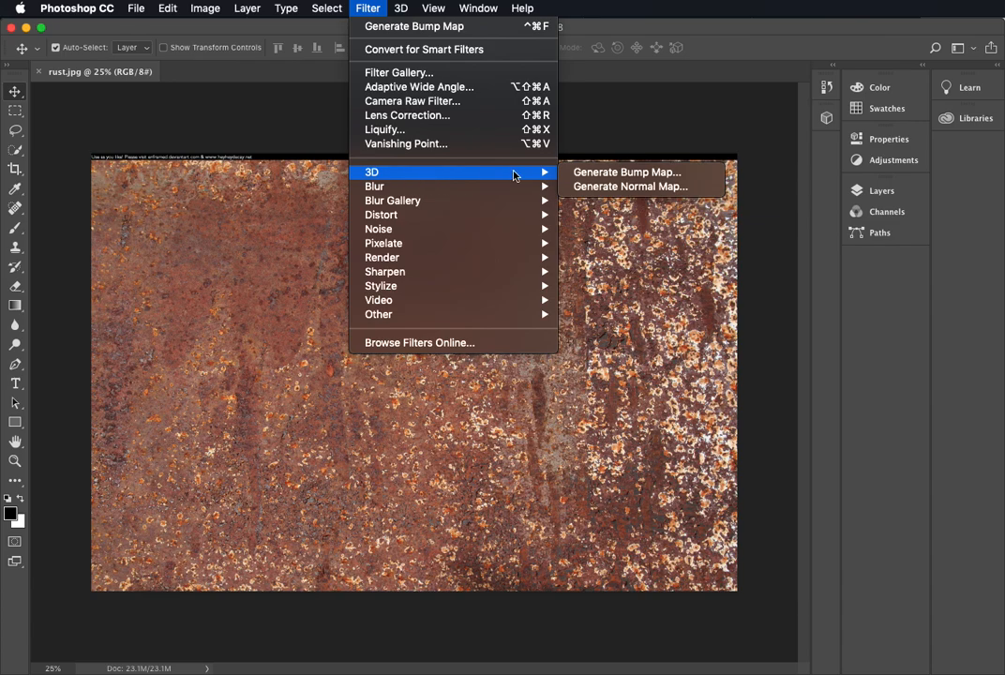
click(695, 175)
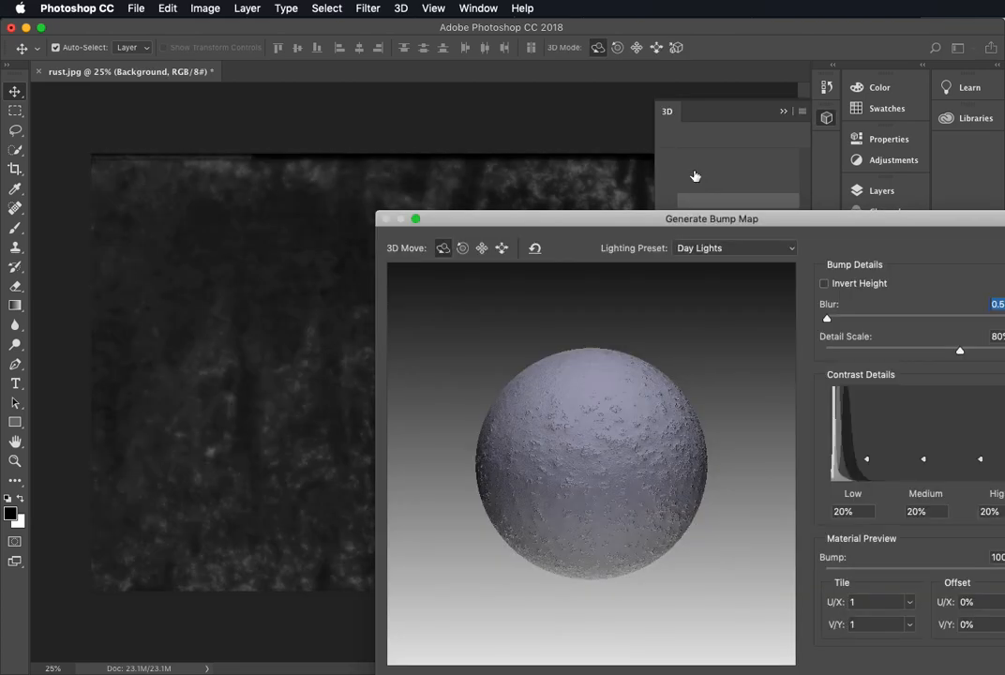
drag(457, 225, 660, 335)
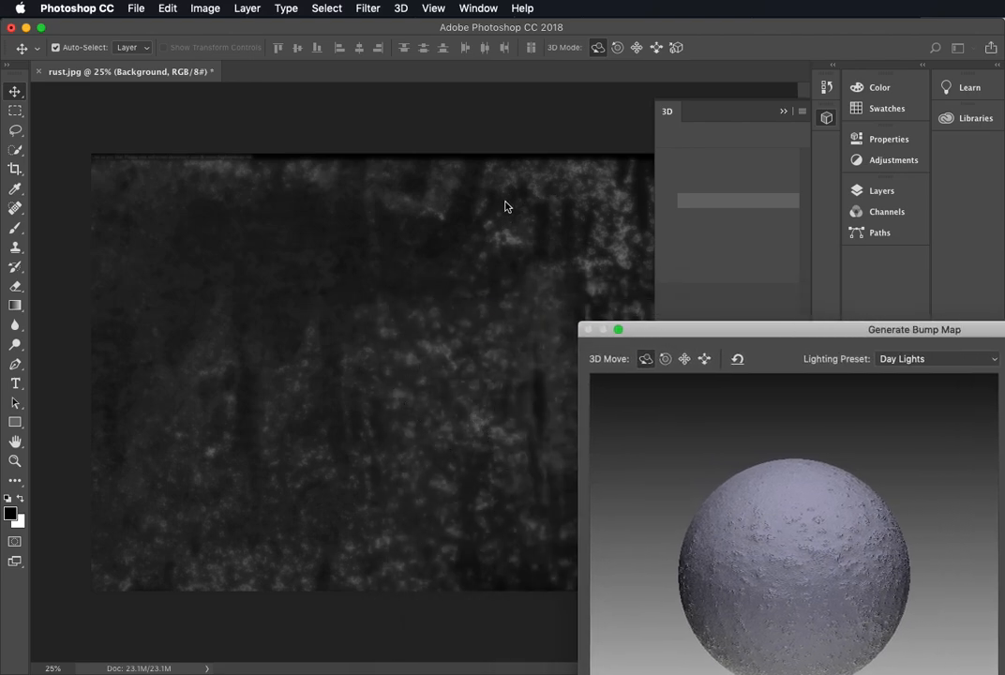
drag(771, 342, 401, 131)
drag(451, 375, 378, 384)
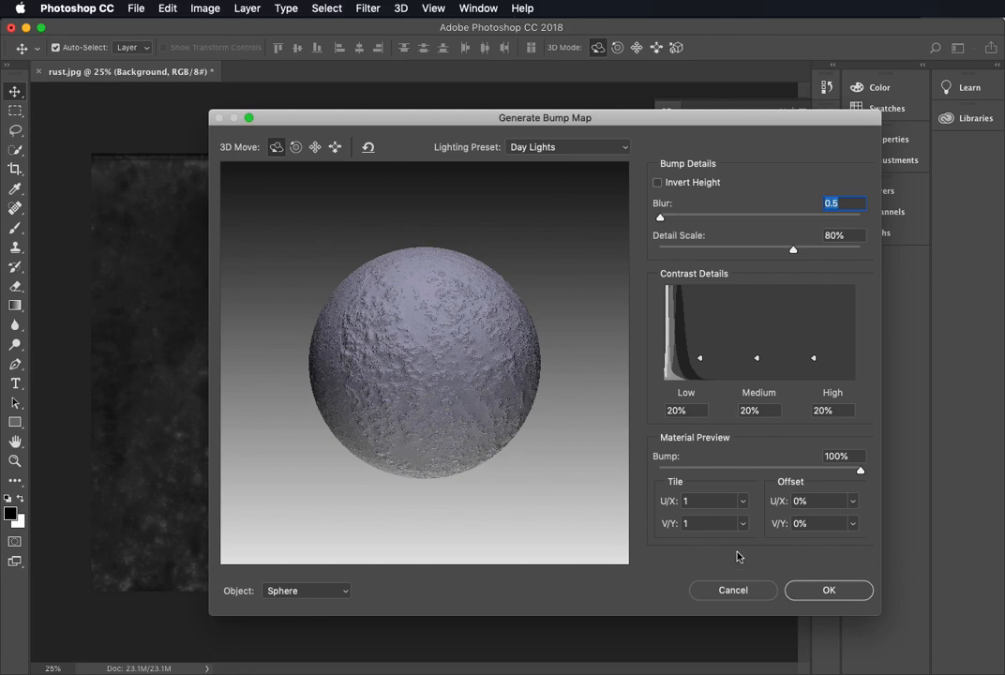
click(823, 590)
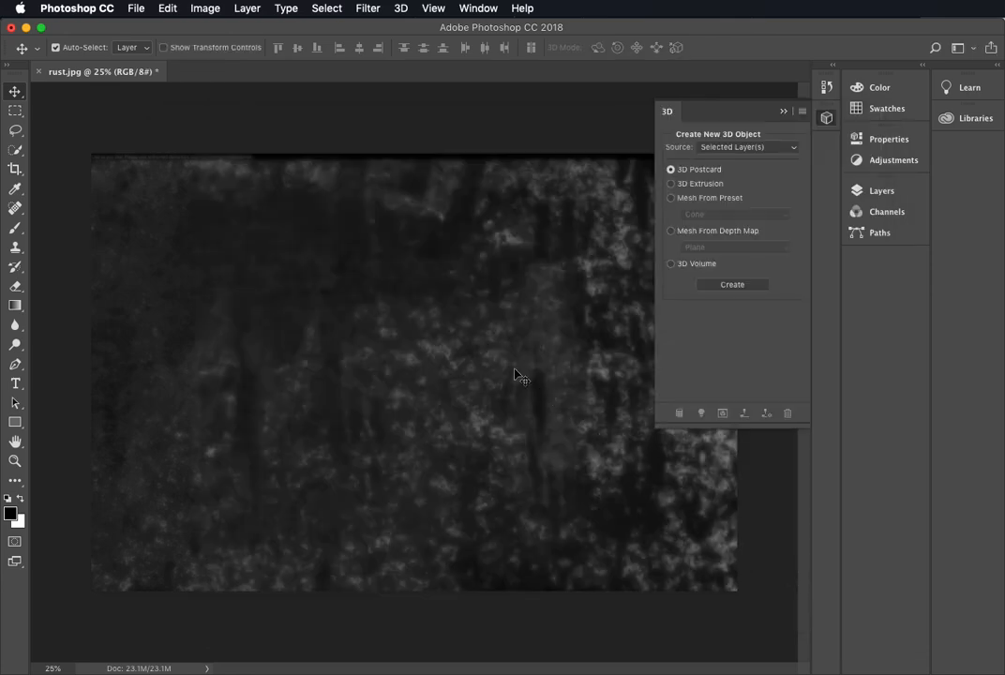
click(138, 10)
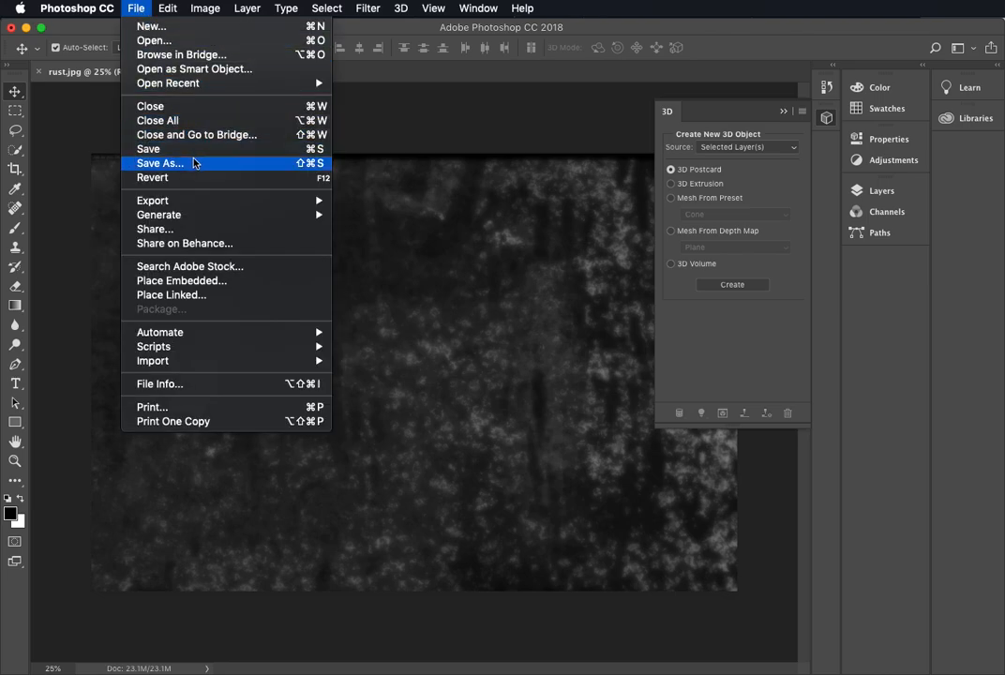
mouse_move(204, 204)
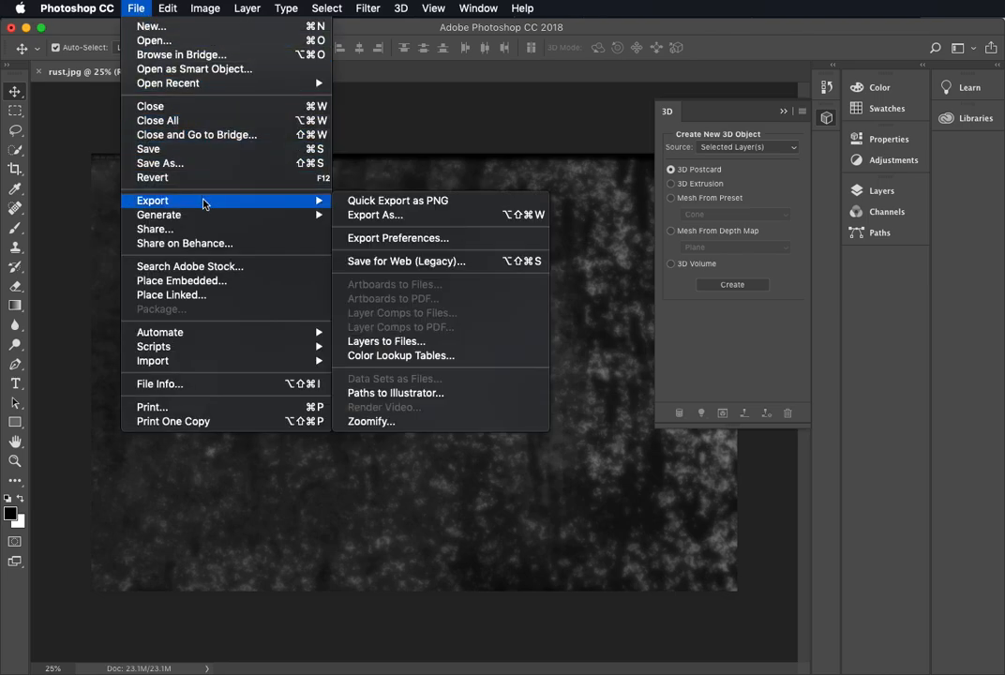
click(471, 203)
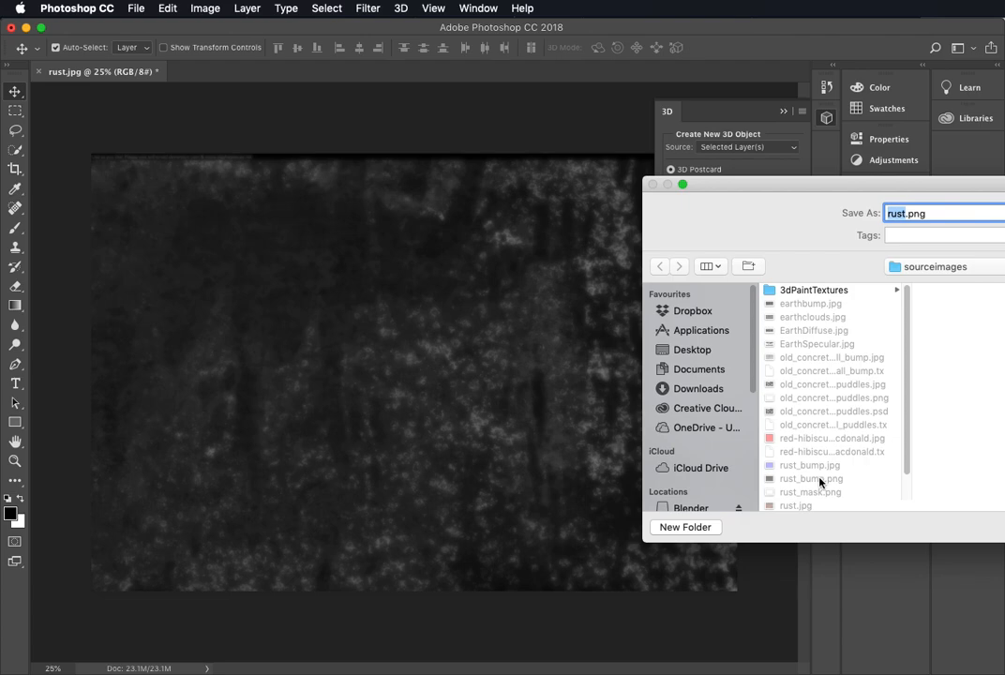
drag(849, 190, 514, 147)
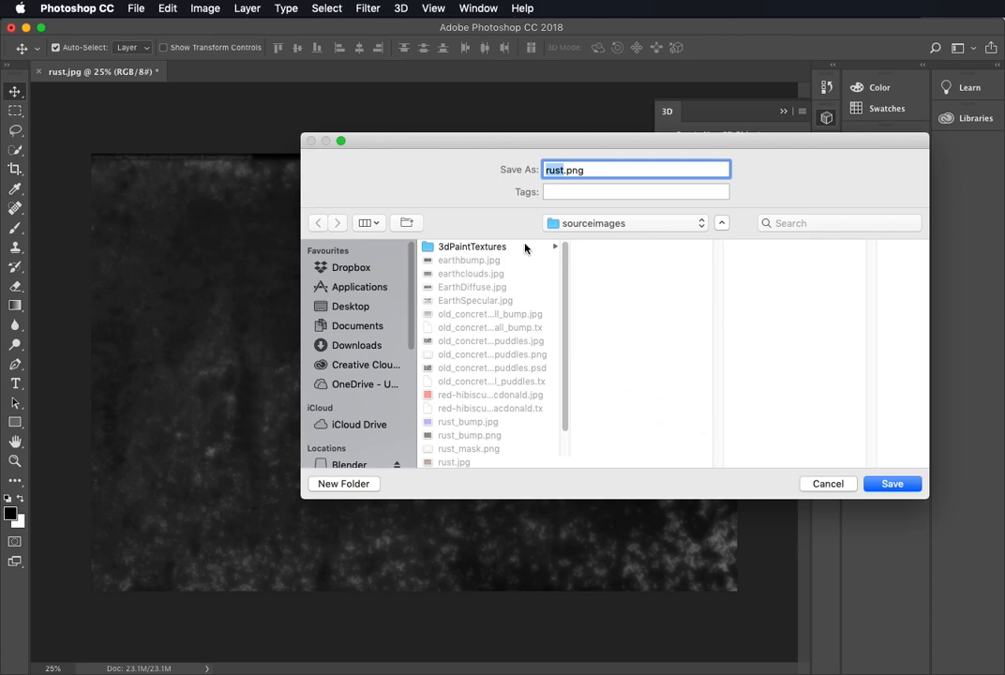
click(849, 484)
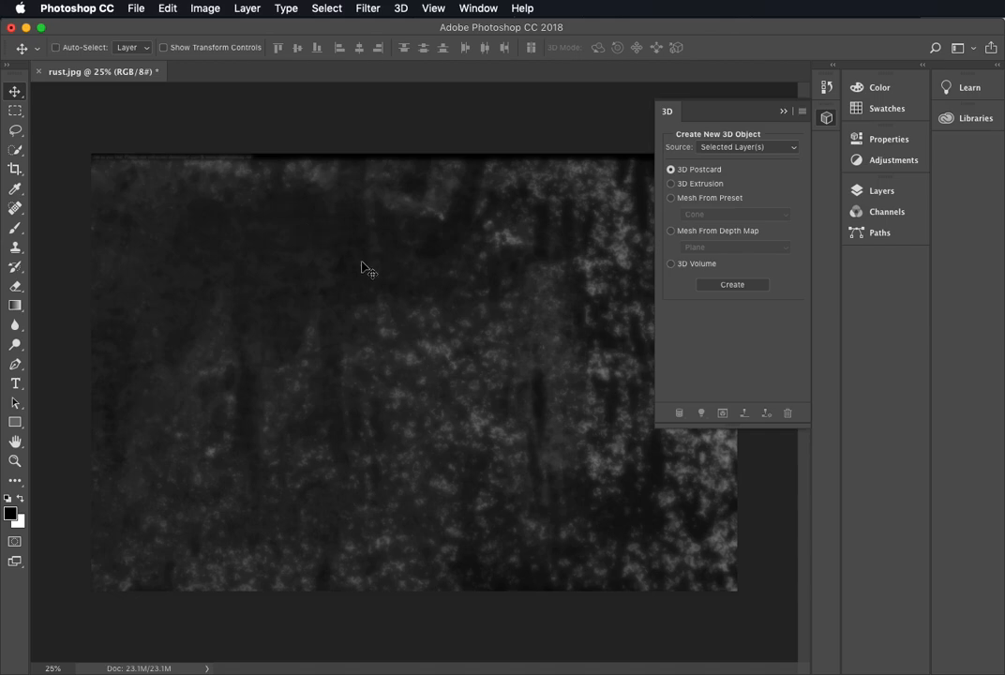
Step: Switch back to the Hypershade window in Maya
key(super+Tab)
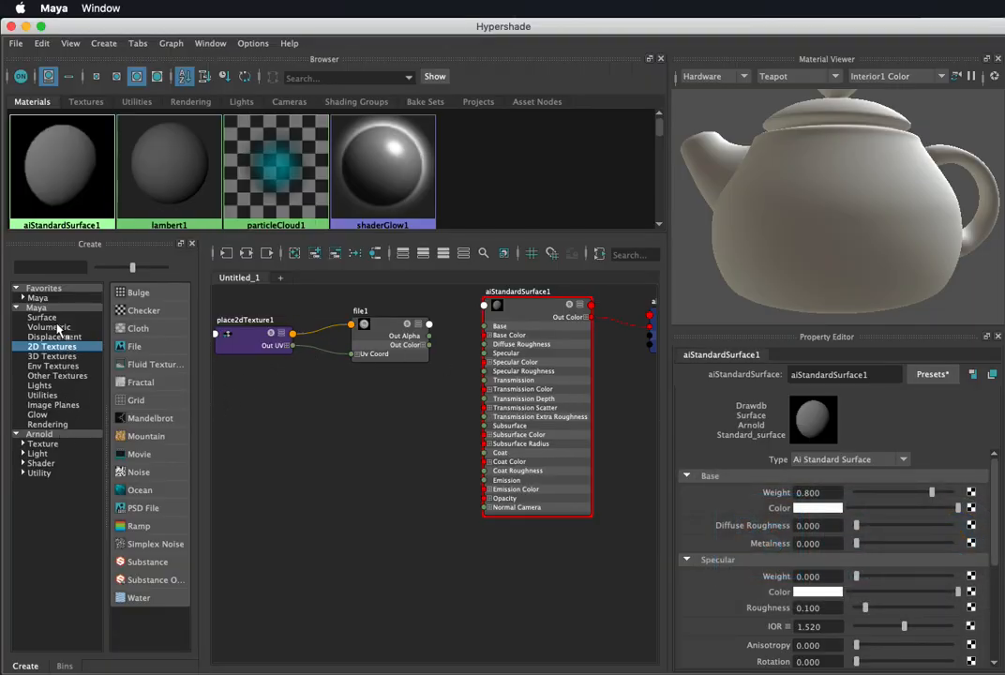
Step: Create a second 2D File texture node and arrange it with its placement node below file1
click(129, 347)
drag(262, 512, 237, 470)
drag(413, 507, 357, 447)
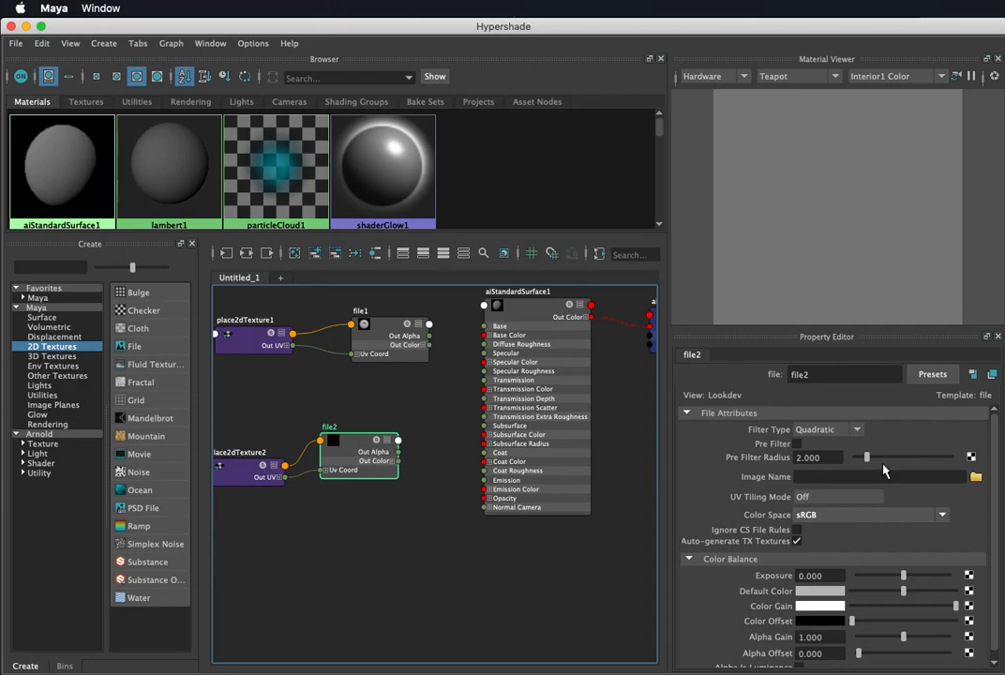
Step: Load rust_bump.png from the sourceimages folder as the image of the file2 node
click(976, 476)
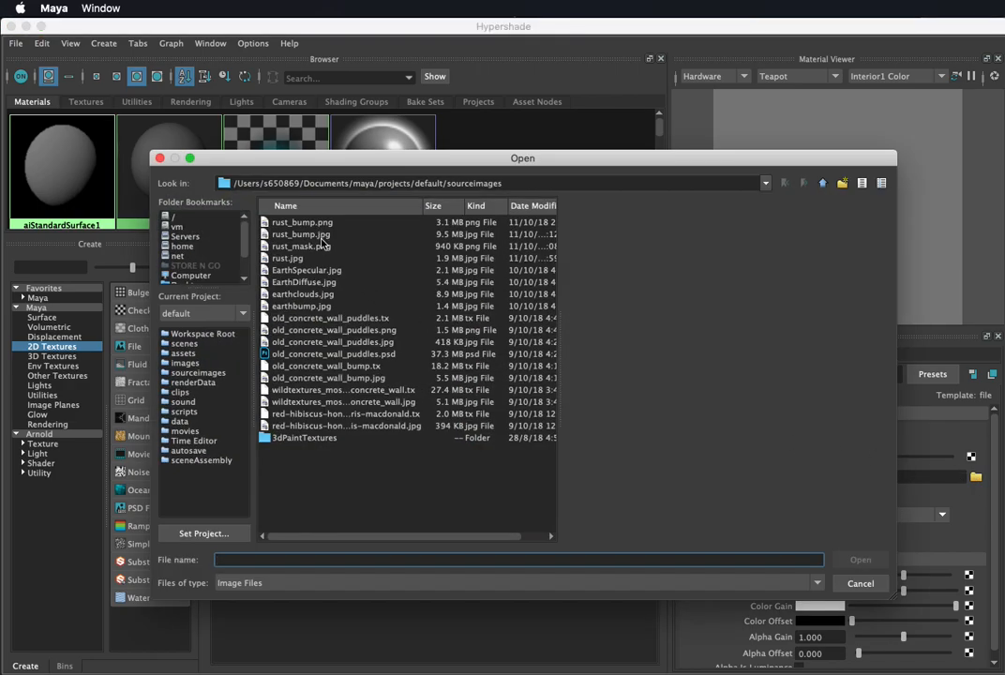
click(309, 234)
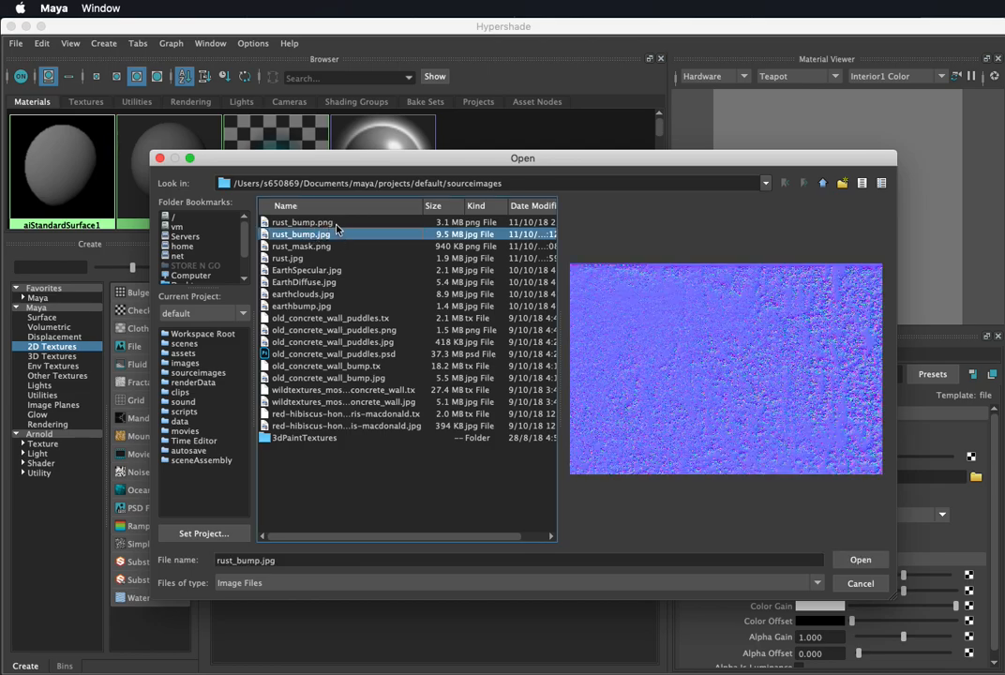
click(336, 224)
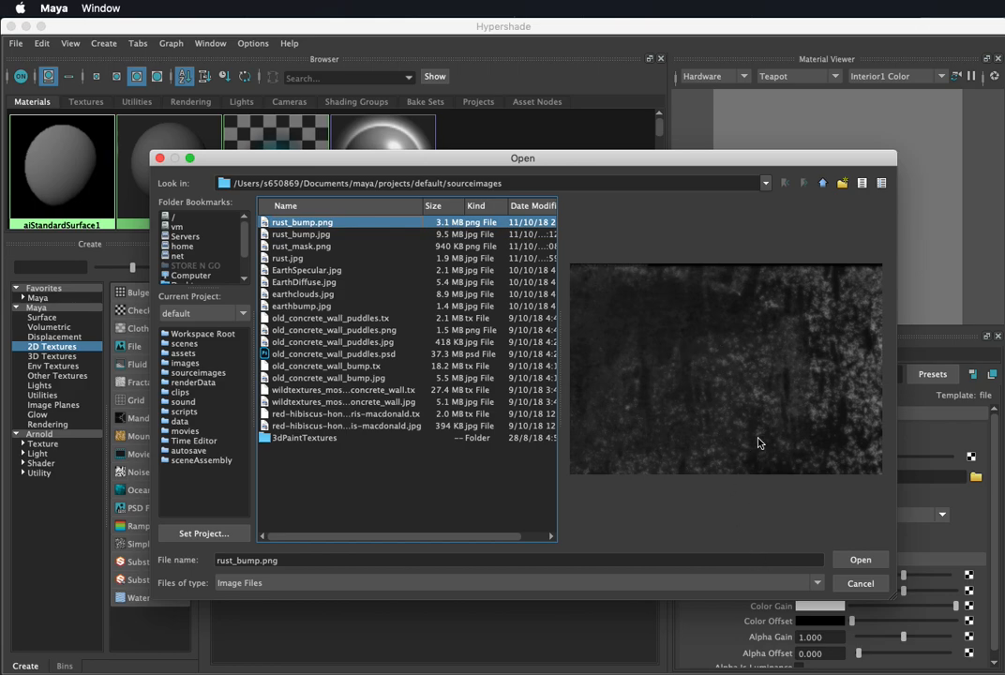
click(861, 560)
Step: Delete the unconnected file2 node together with its place2dTexture2 node
drag(413, 551, 246, 425)
key(Delete)
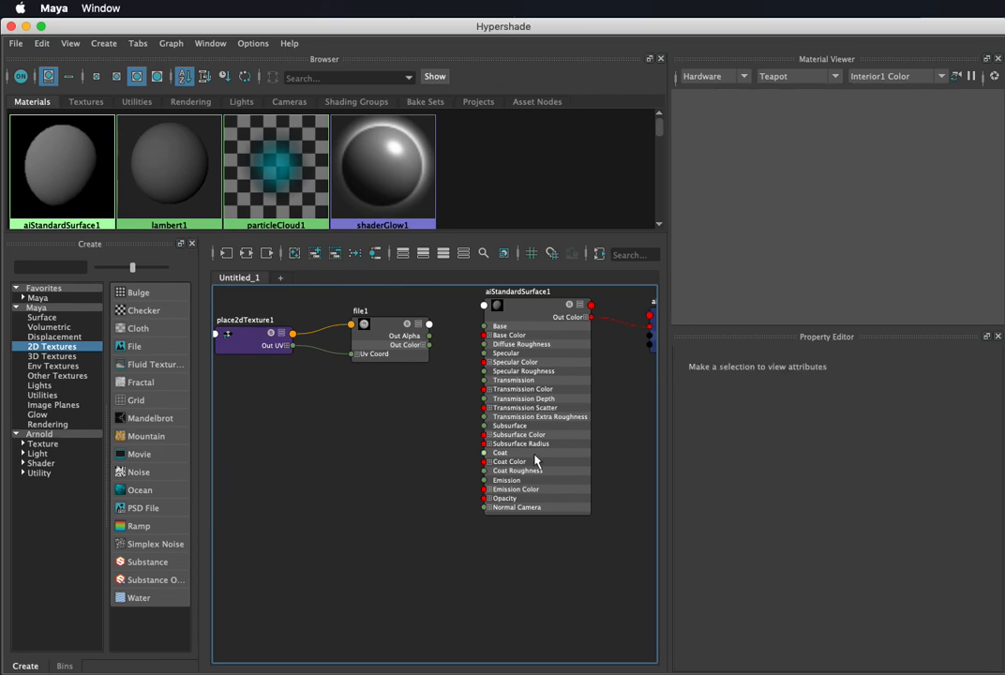
Step: Add a new File texture to the Bump Mapping attribute in aiStandardSurface1's Geometry settings
click(480, 311)
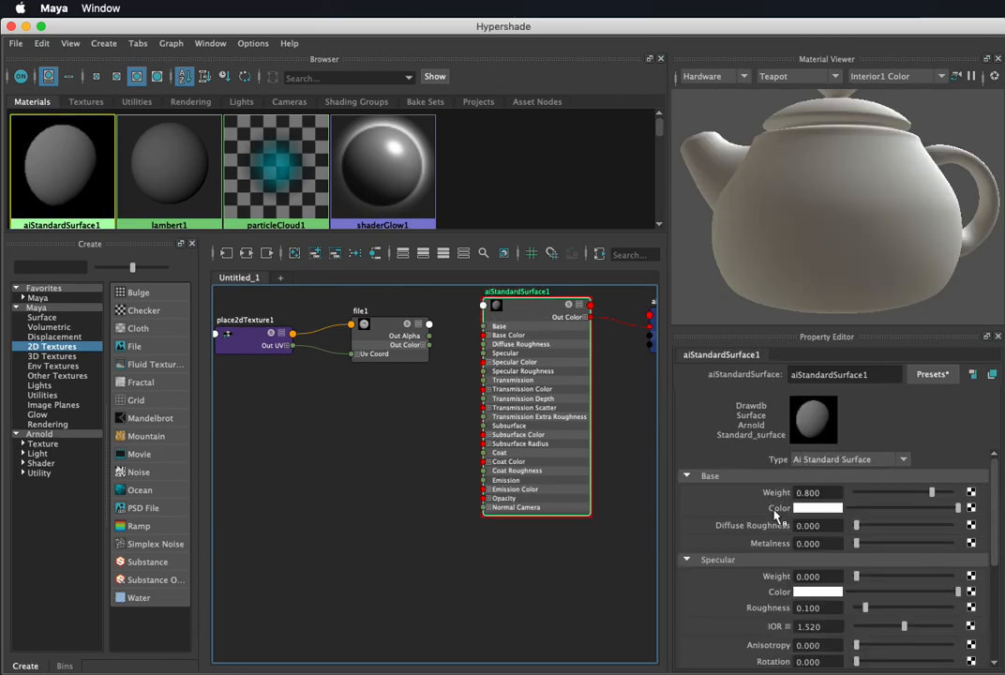
scroll(788, 512, down, 5)
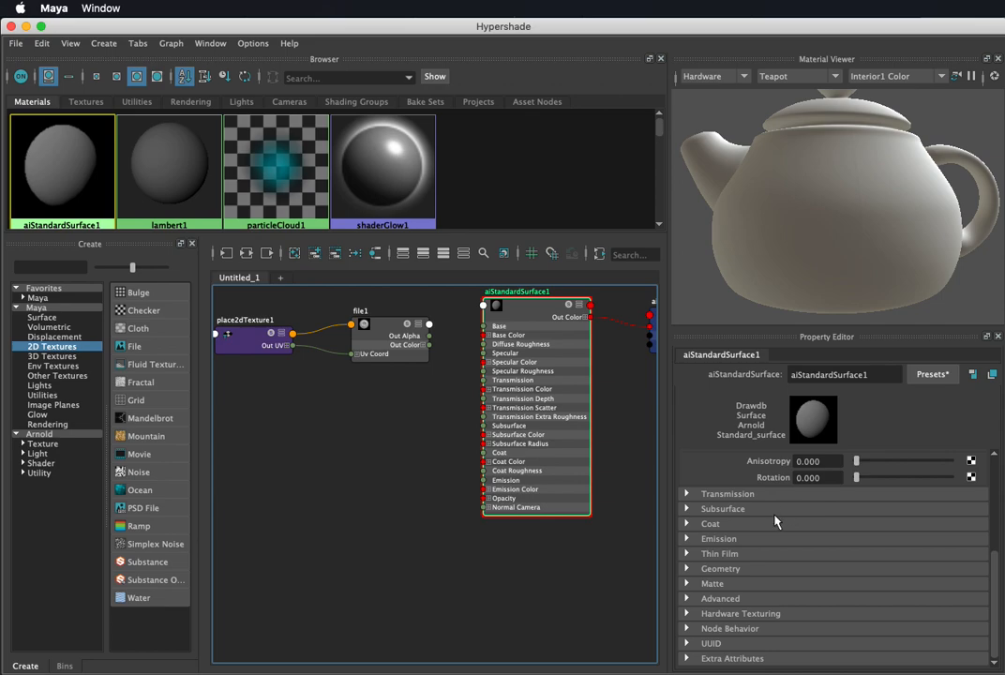
scroll(753, 532, up, 3)
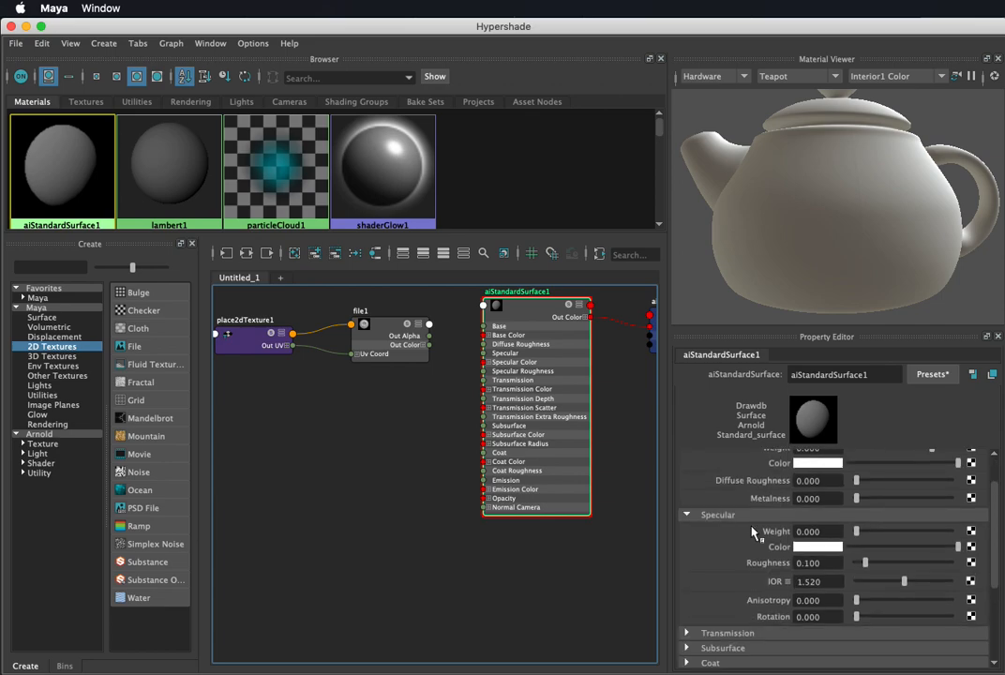
click(701, 516)
click(706, 477)
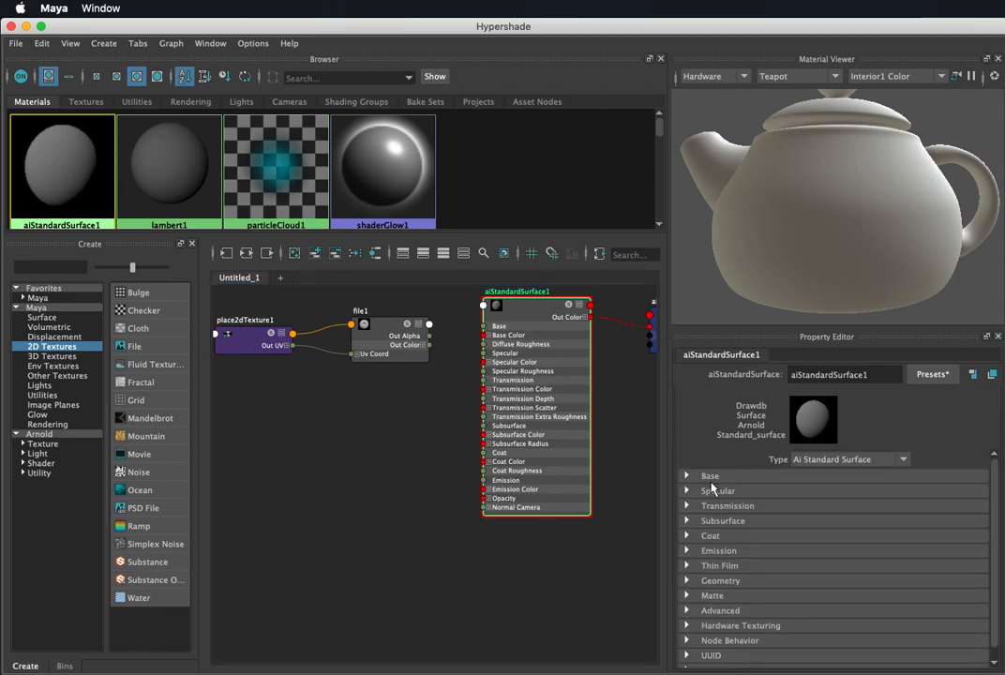
click(711, 569)
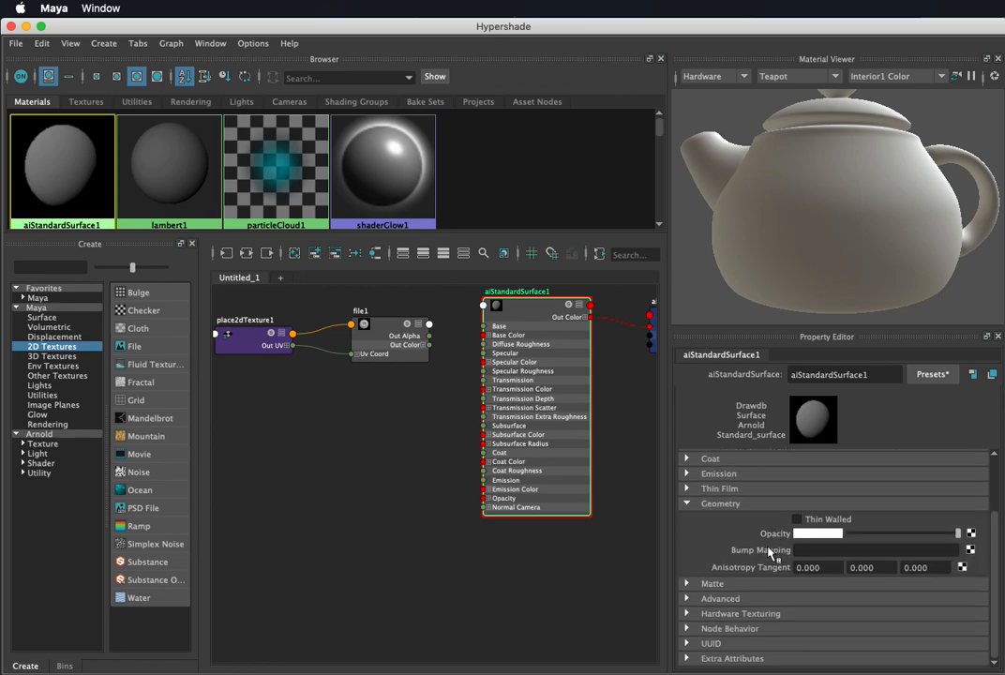
click(971, 551)
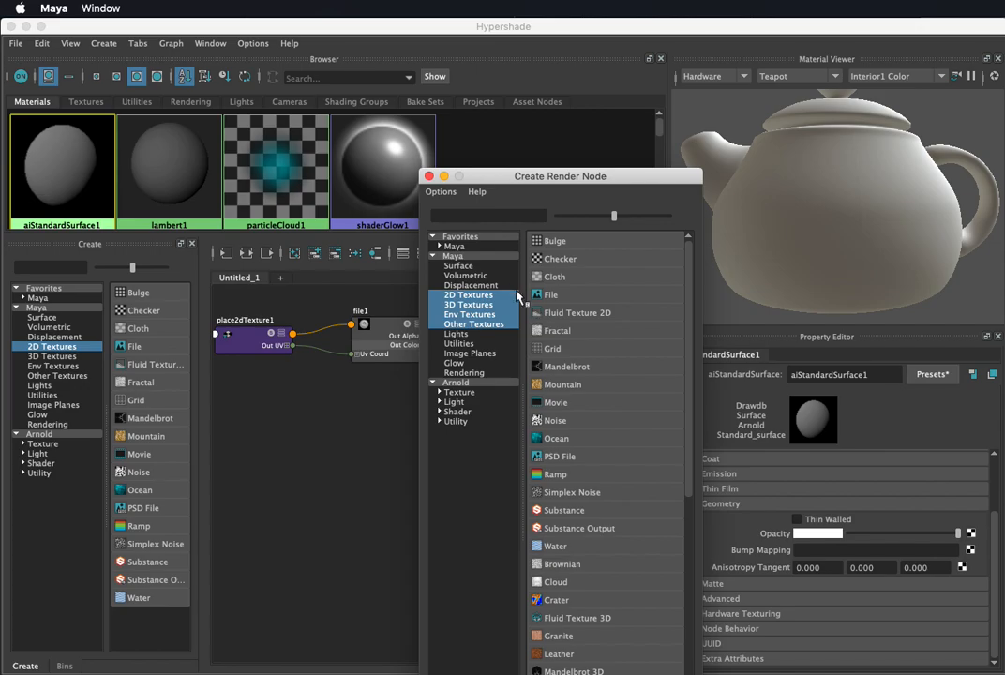
click(569, 298)
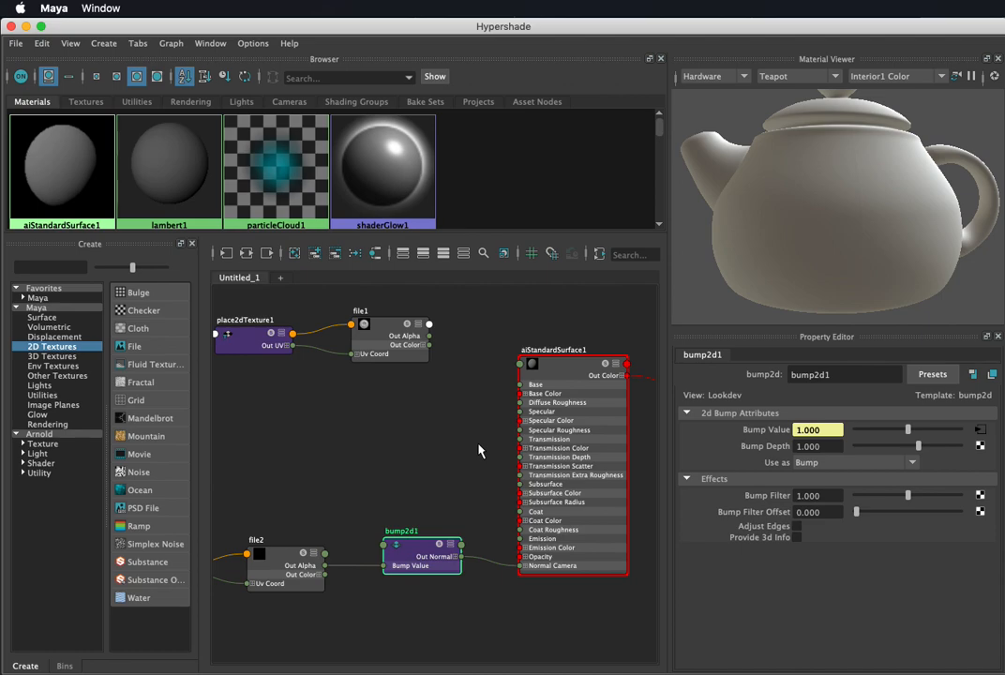
Step: Examine the bump network feeding the material's Normal Camera and the attributes of its bump2d1 and file2 nodes
click(376, 456)
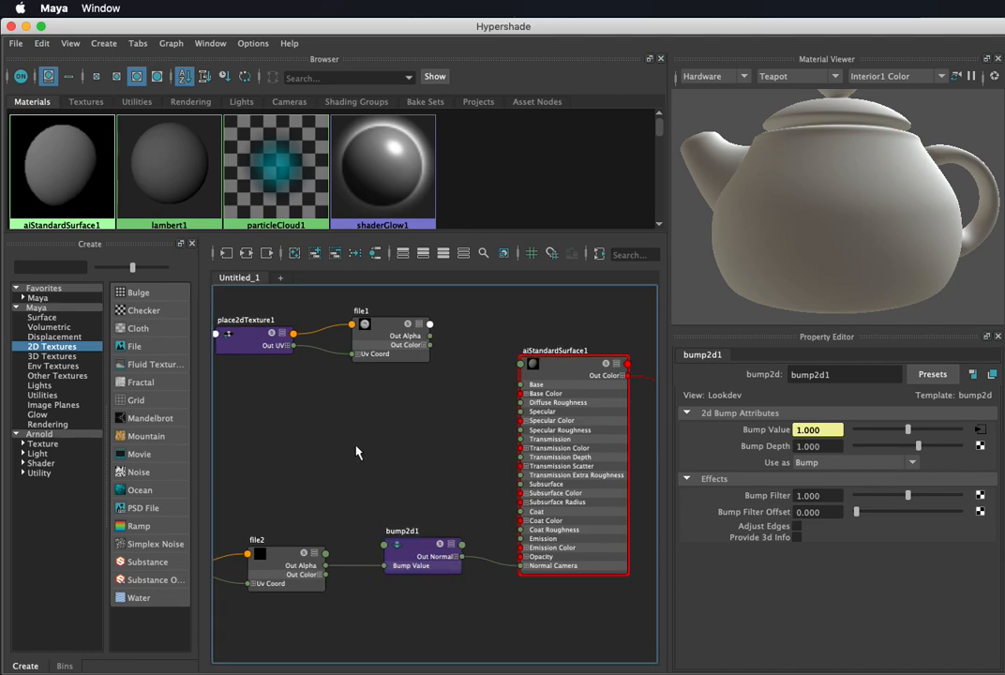
alt+middle_drag(356, 445, 479, 381)
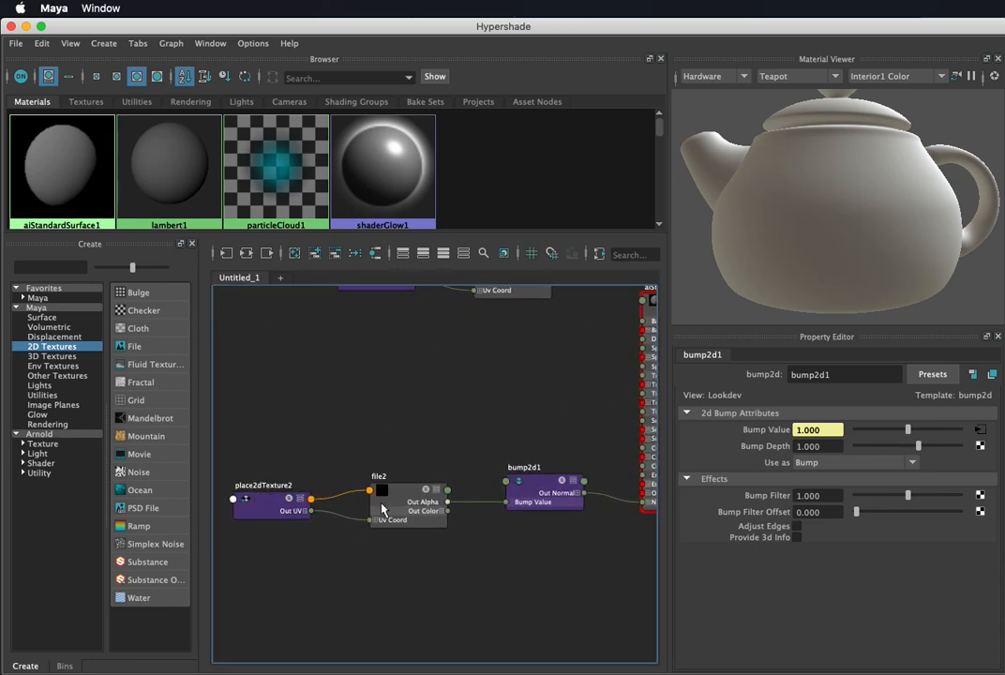
alt+middle_drag(456, 417, 353, 425)
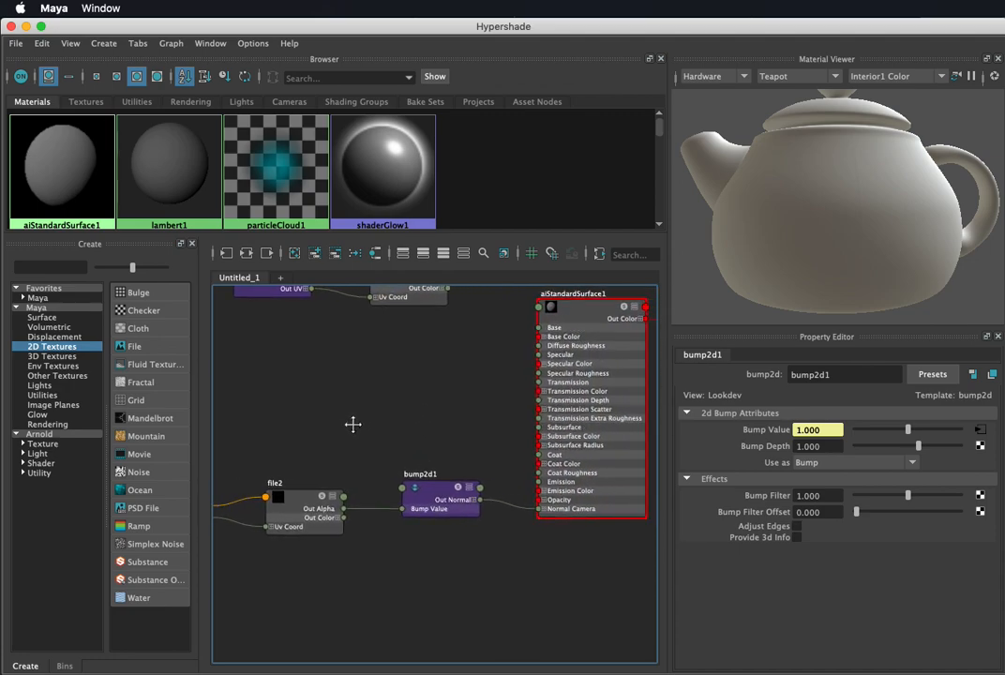
click(435, 500)
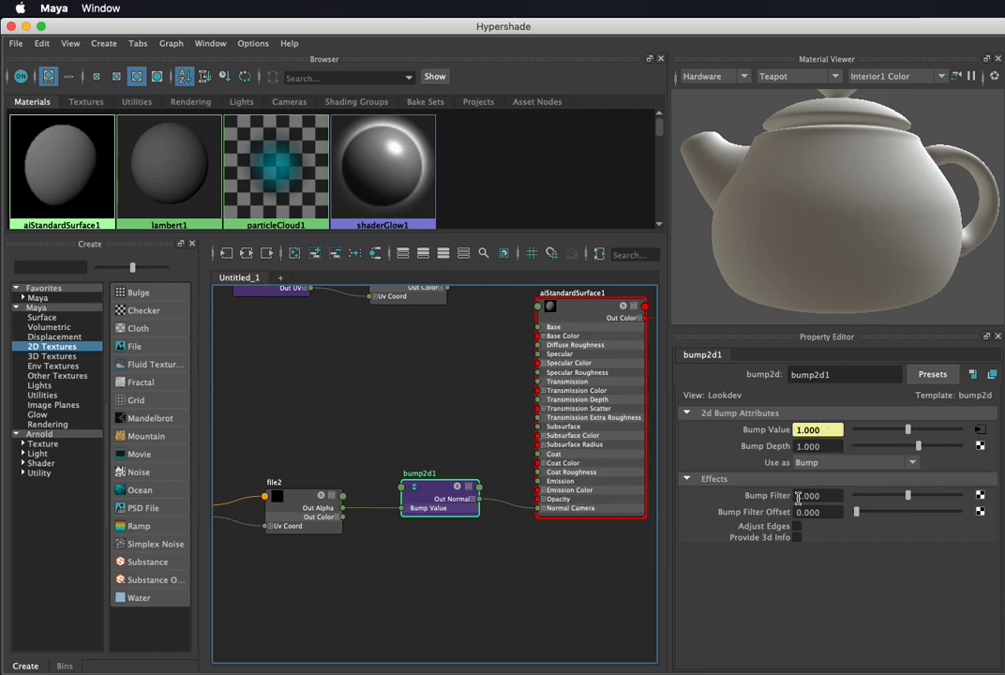
click(300, 506)
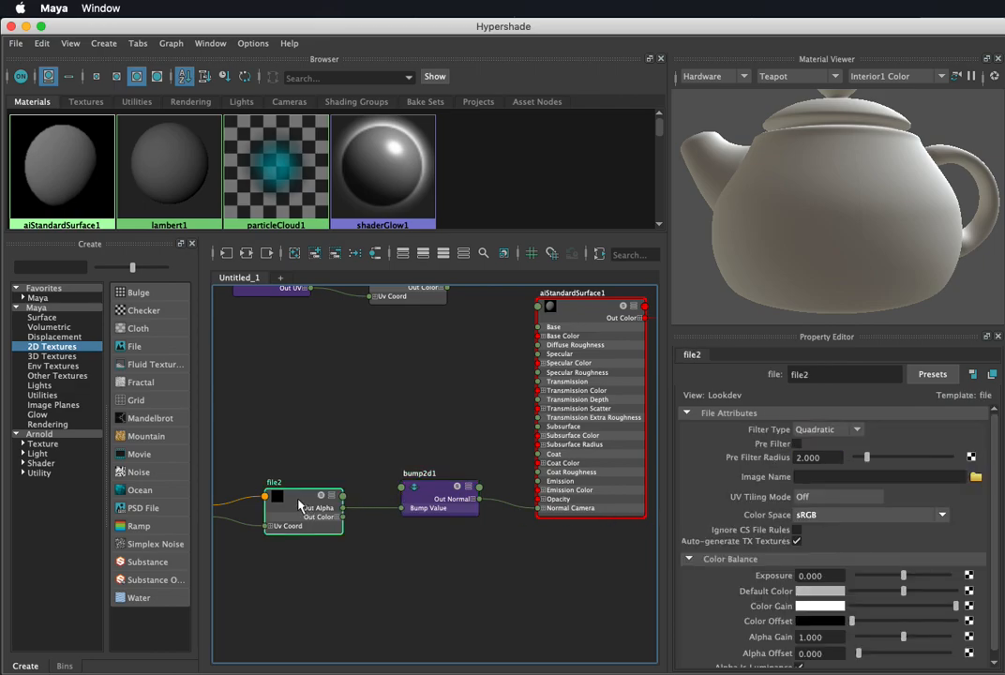
Step: Load rust_bump.png from the sourceimages folder as the image of the new file2 node feeding bump2d1
click(976, 478)
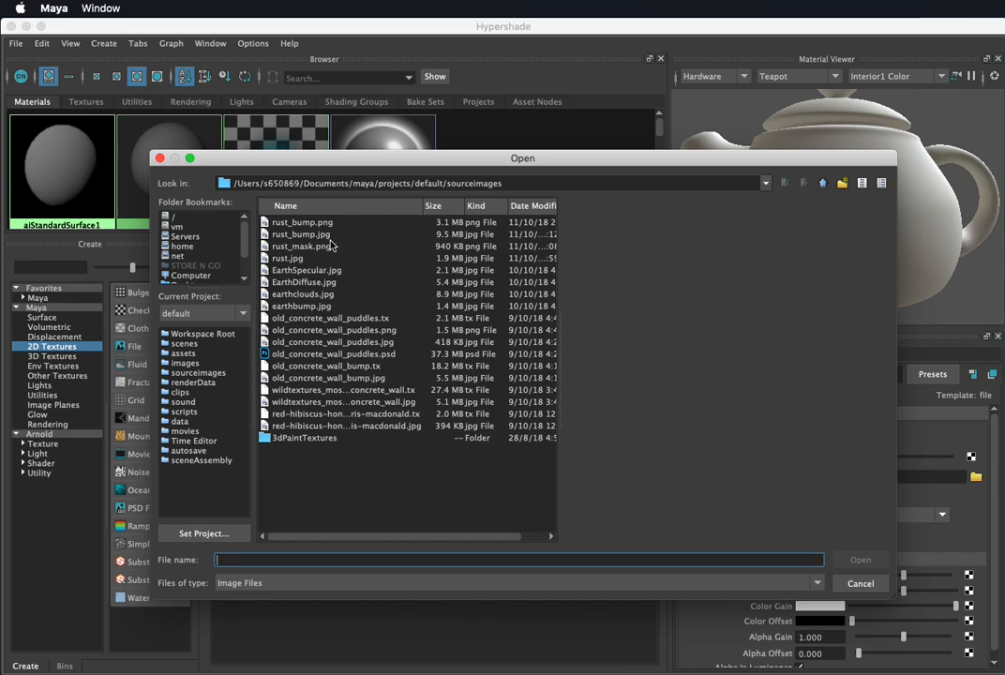
click(302, 223)
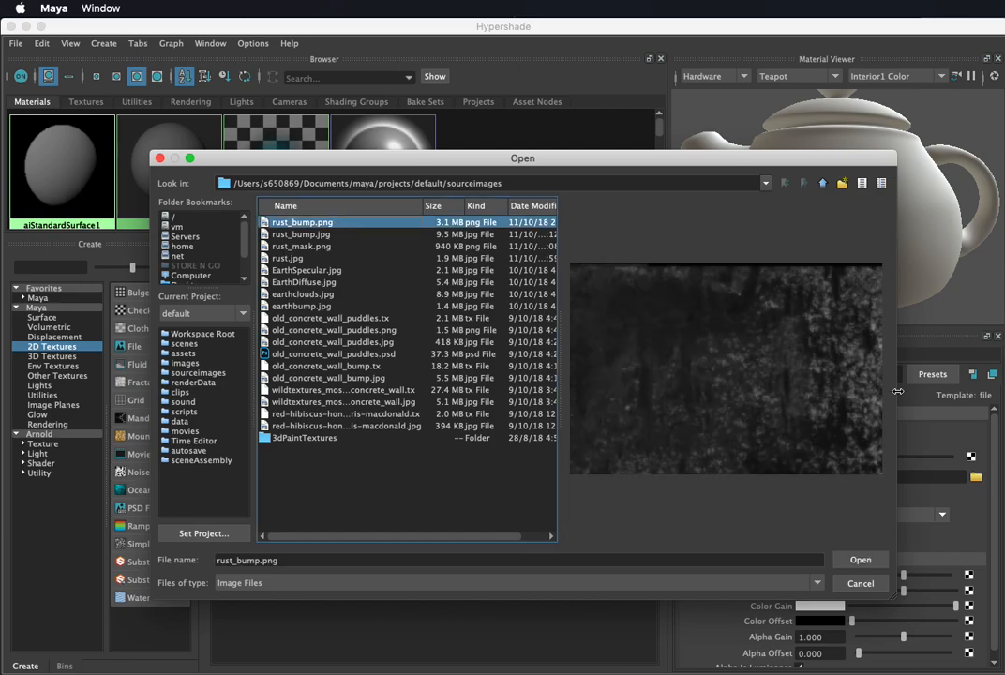
click(858, 559)
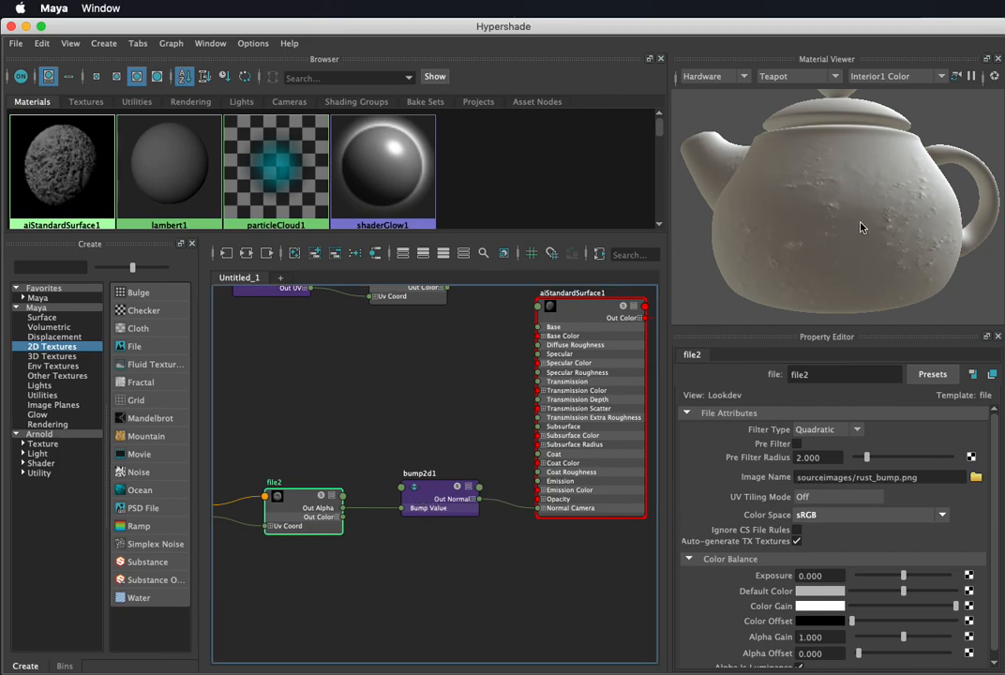
alt+drag(825, 223, 925, 242)
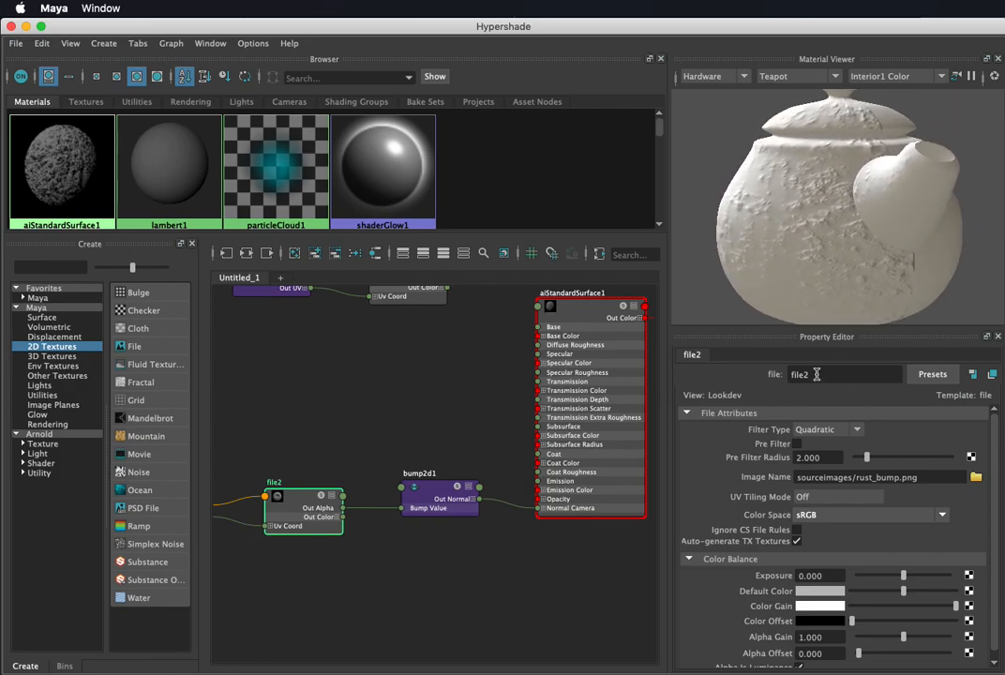
Step: Set the Bump Depth of the bump2d1 node to 0.1 and inspect the bump on the preview teapot
click(435, 492)
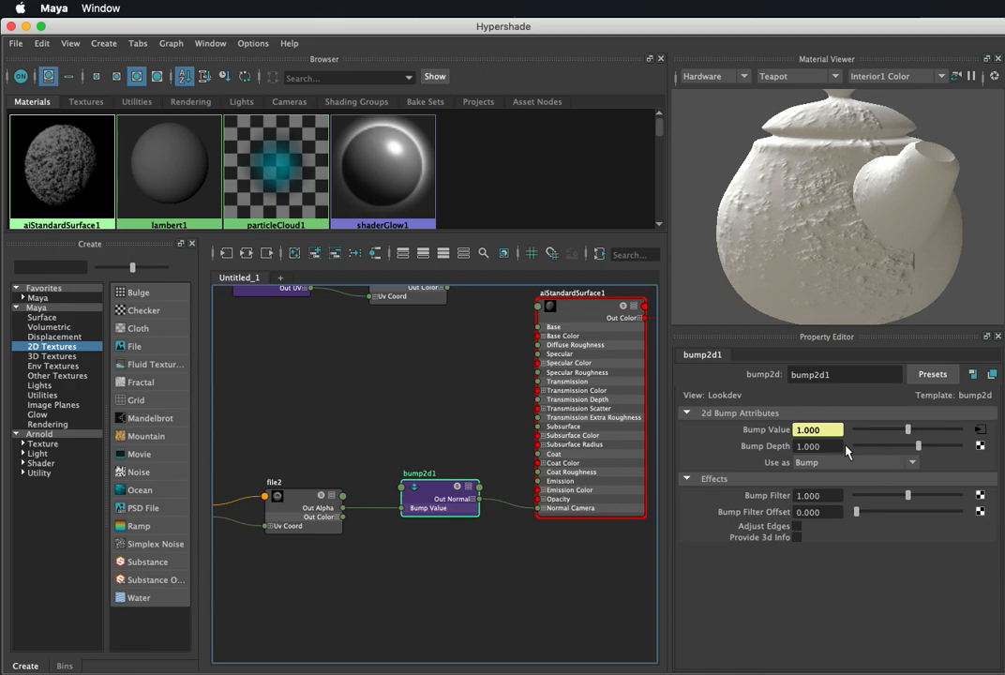
click(808, 446)
text(0.)
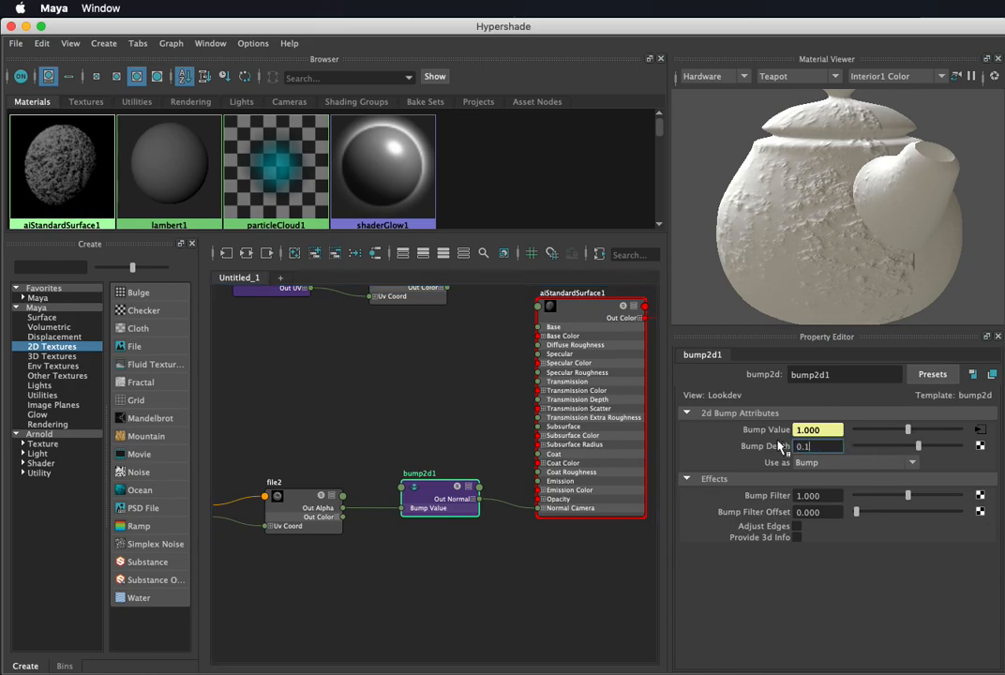
text(1)
key(Return)
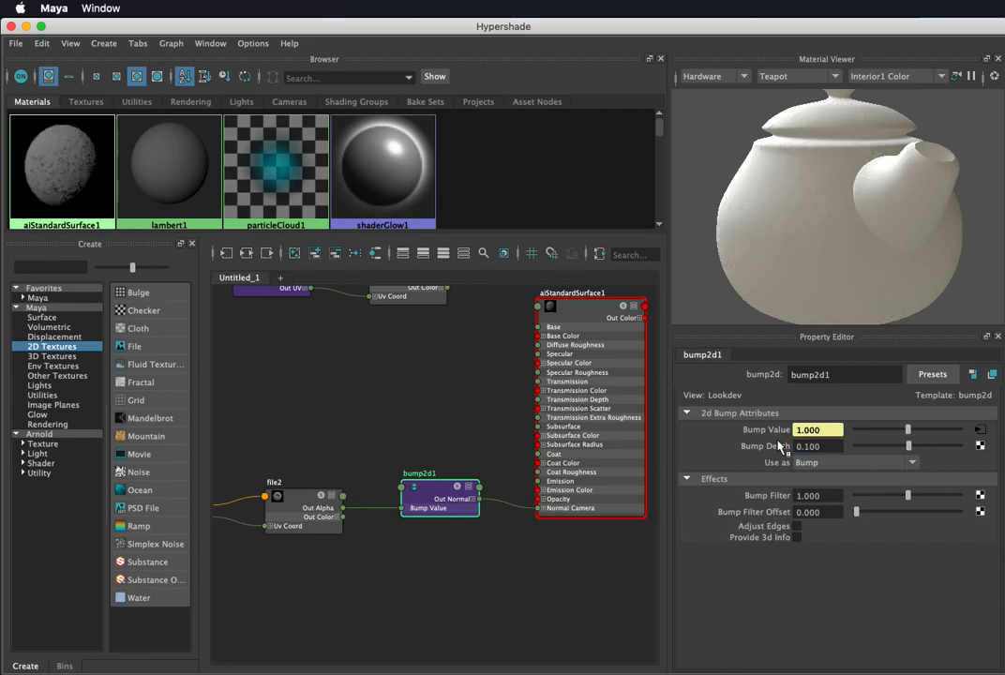
mouse_move(801, 222)
alt+mouse_down()
mouse_move(834, 205)
mouse_move(821, 220)
alt+mouse_up()
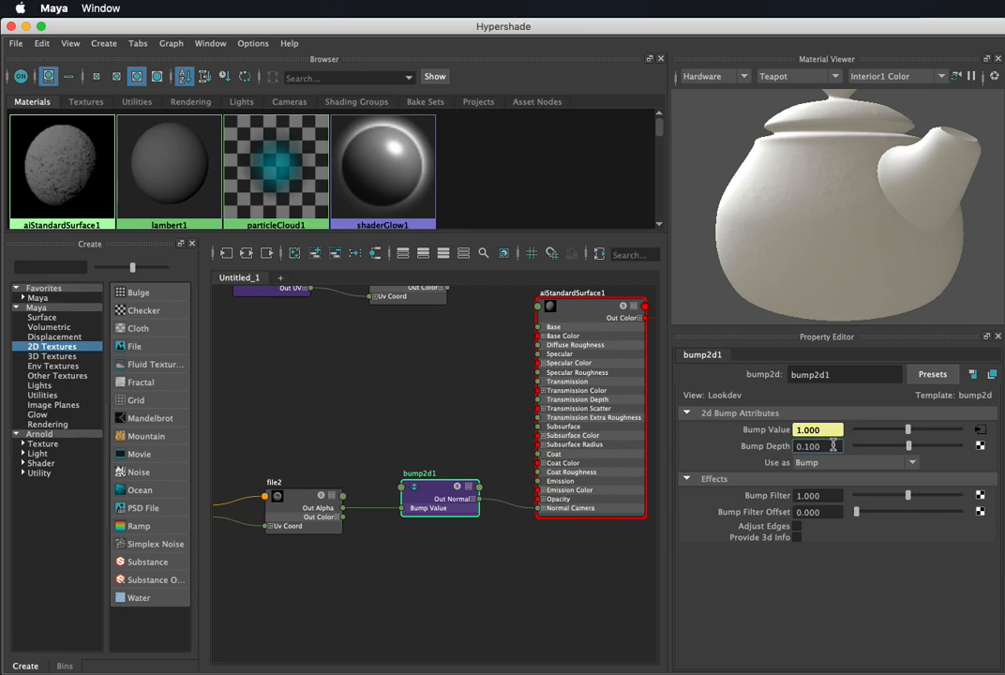
Step: Try bump2d1 Bump Depth values of 0.5 and 2 on the preview teapot
key(Return)
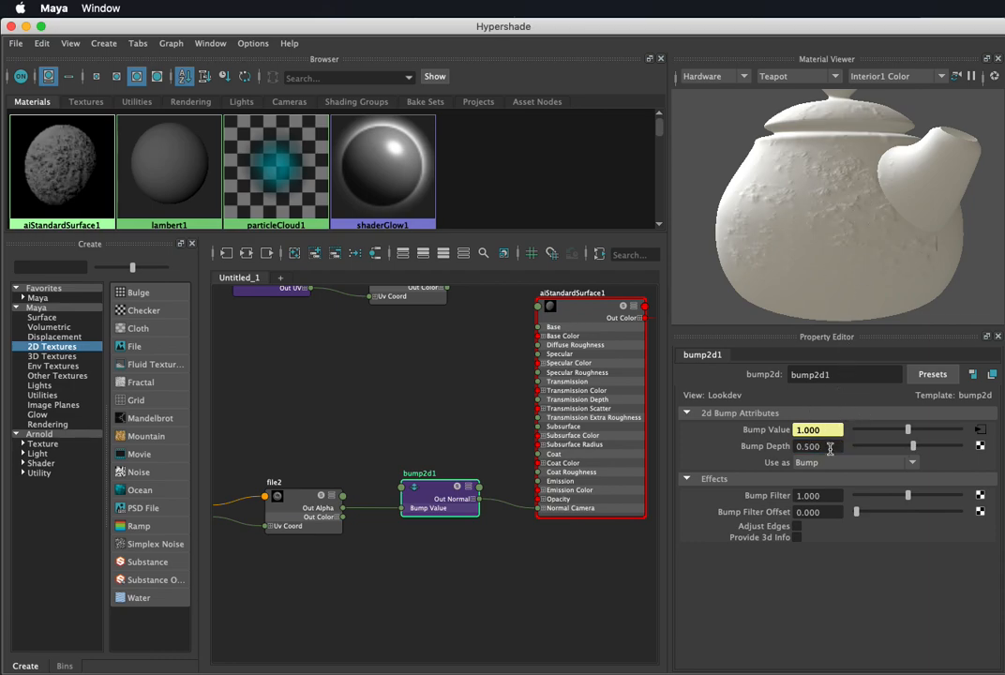
drag(833, 447, 790, 449)
text(2)
key(Tab)
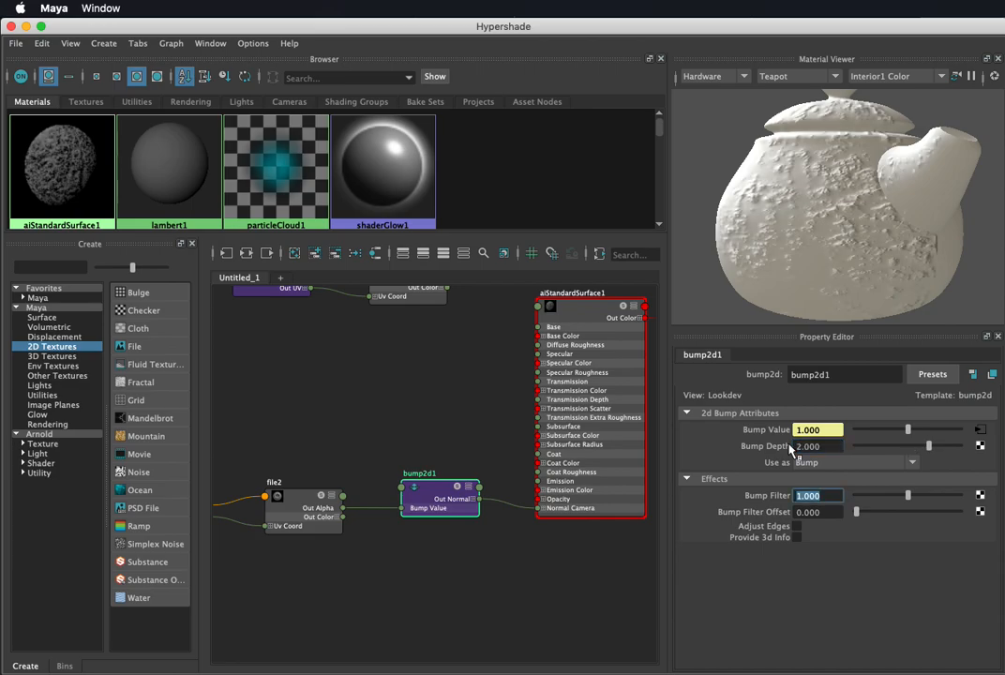
alt+drag(733, 185, 853, 224)
Step: Invert the bump by setting bump2d1's Bump Depth to -1, and check the teapot from another angle
drag(827, 446, 762, 439)
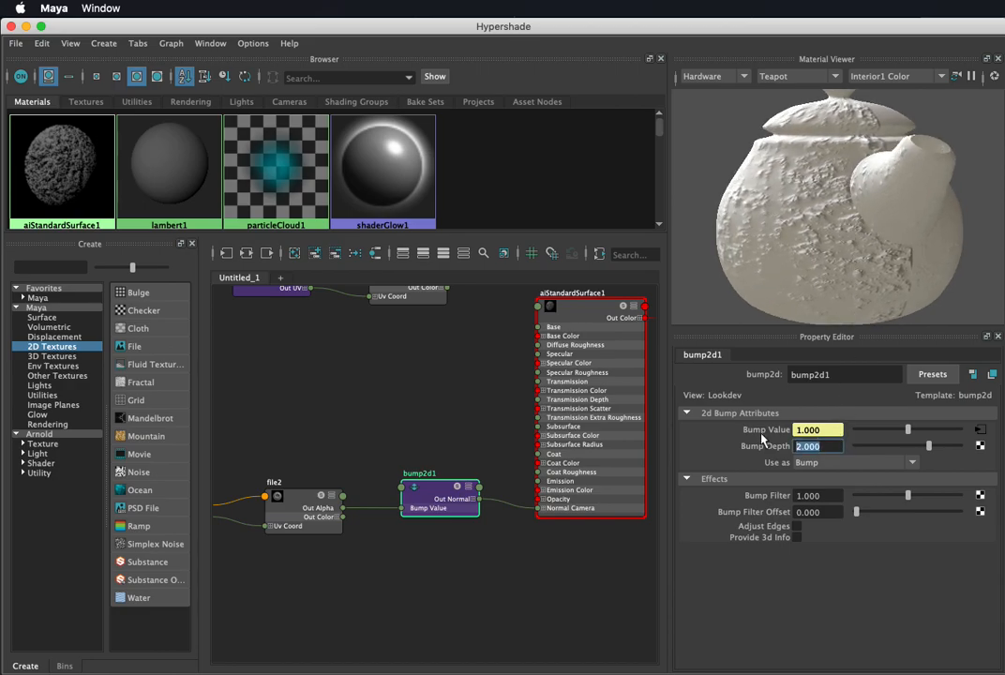
text(-1)
key(Return)
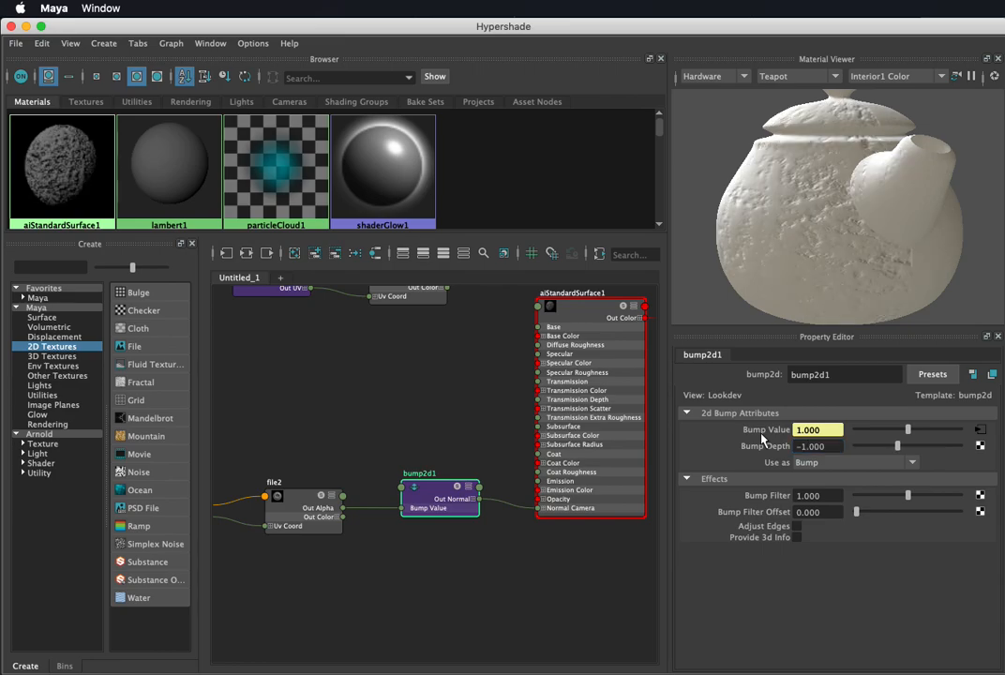
alt+drag(823, 221, 864, 218)
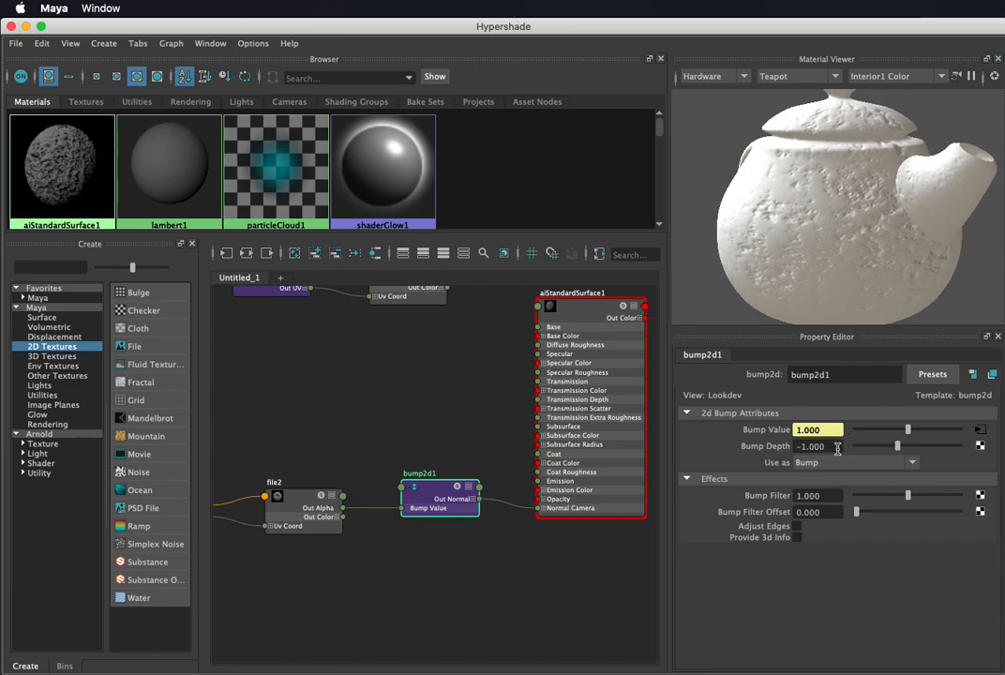
Step: Return bump2d1's Bump Depth to 1 and check the raised bumps on the teapot
drag(826, 447, 789, 448)
text(1)
key(Return)
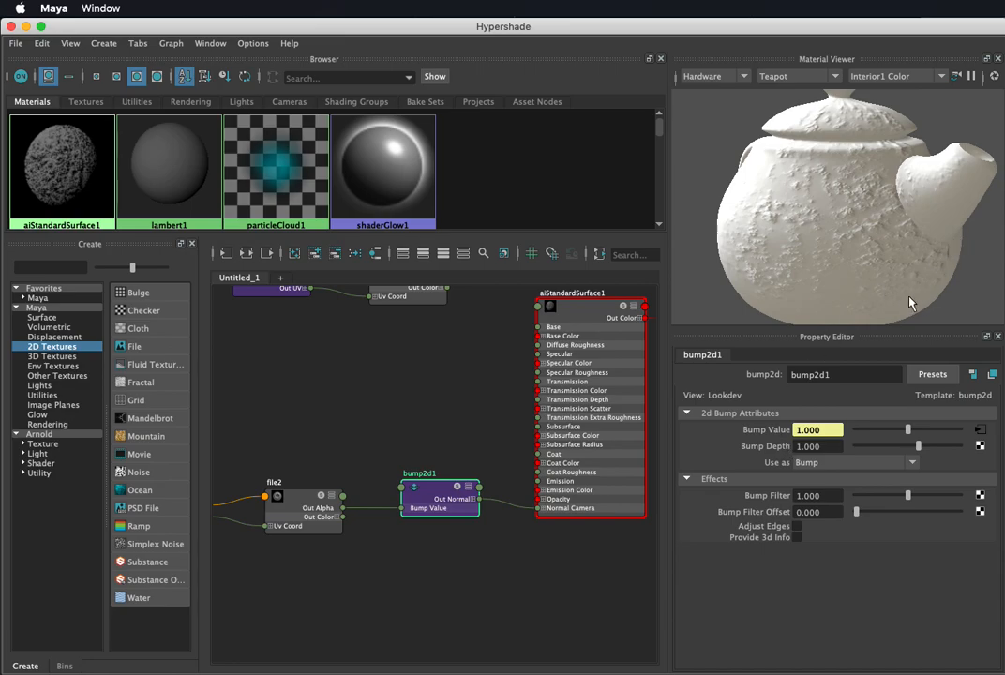
alt+drag(851, 260, 867, 242)
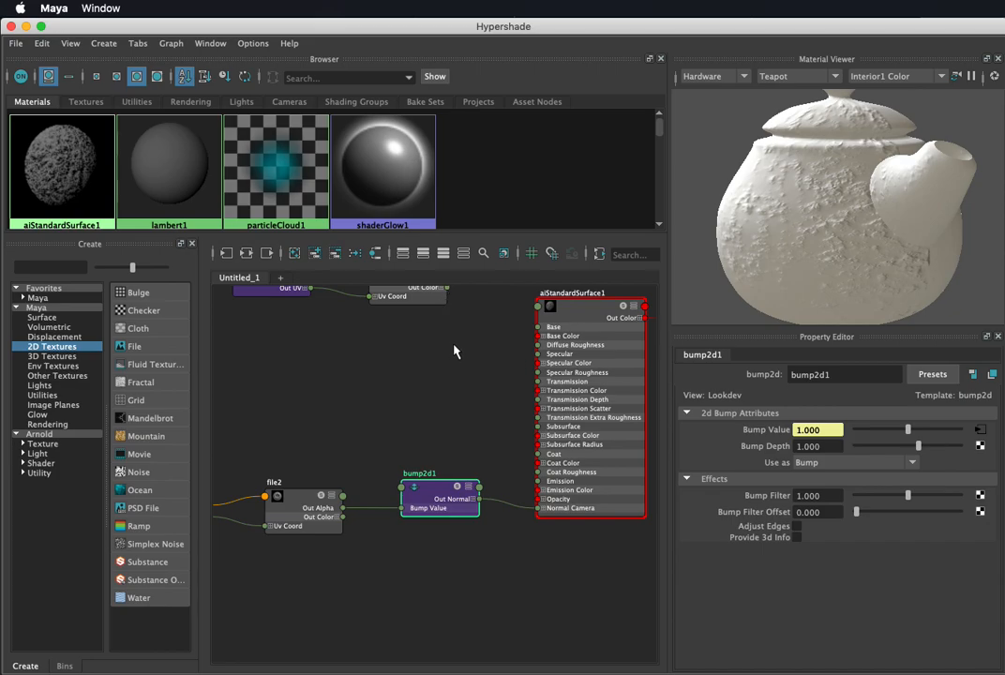
Step: Connect the Out Color of file1 to the Base Color of aiStandardSurface1 and inspect the textured teapot
alt+middle_drag(453, 351, 450, 409)
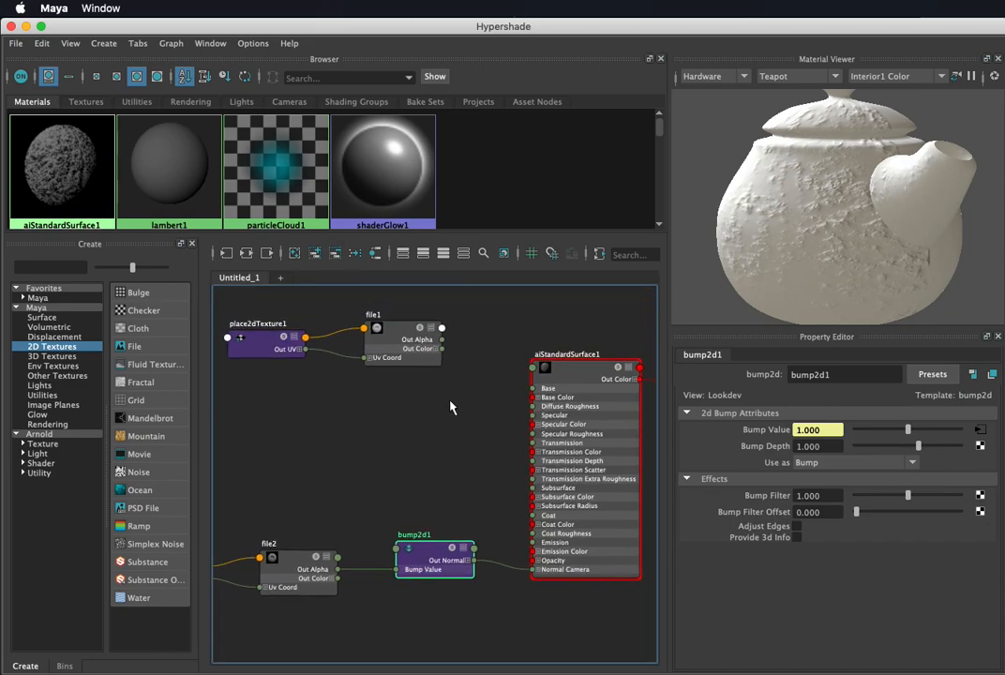
drag(440, 349, 532, 401)
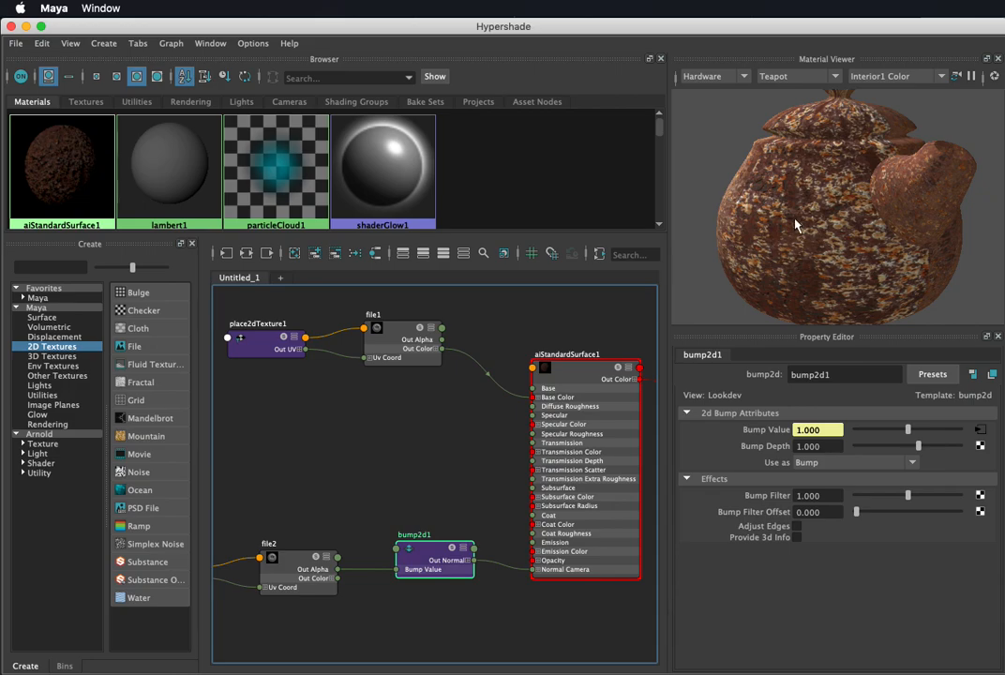
mouse_move(830, 233)
alt+mouse_down()
mouse_move(851, 198)
mouse_move(830, 239)
mouse_move(792, 262)
mouse_move(765, 253)
mouse_move(724, 261)
mouse_move(878, 265)
mouse_move(812, 253)
mouse_move(764, 261)
mouse_move(763, 231)
mouse_move(780, 212)
mouse_move(810, 205)
mouse_move(967, 211)
mouse_move(998, 228)
mouse_move(830, 242)
alt+mouse_up()
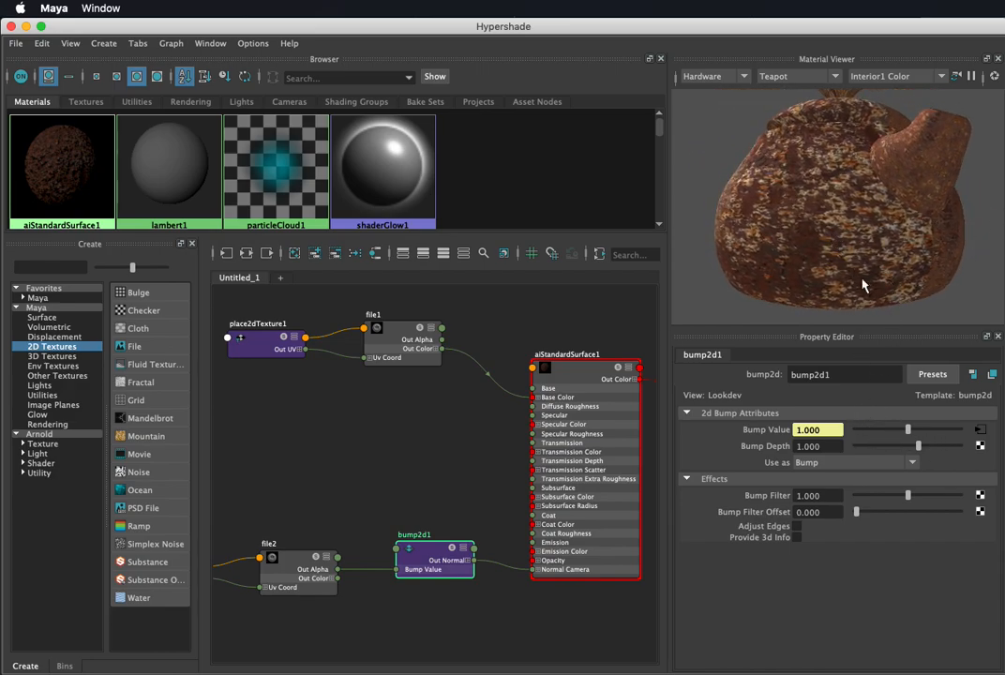
Step: Compare bump2d1 Bump Depth values of 5, -0.255 and 0 on the rust-textured teapot
drag(921, 448, 970, 447)
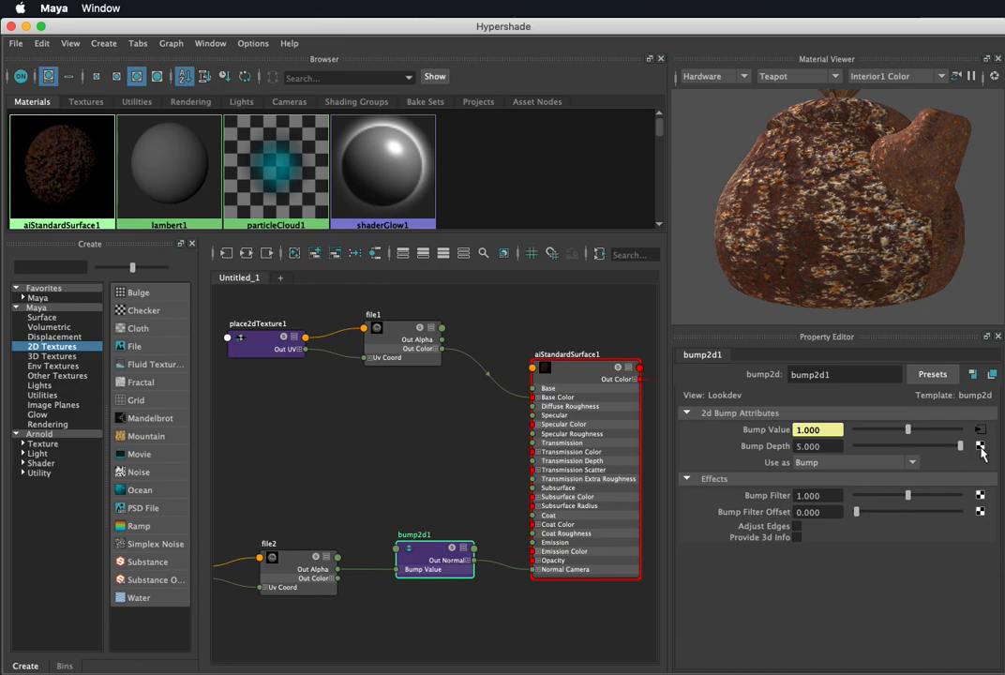
click(906, 447)
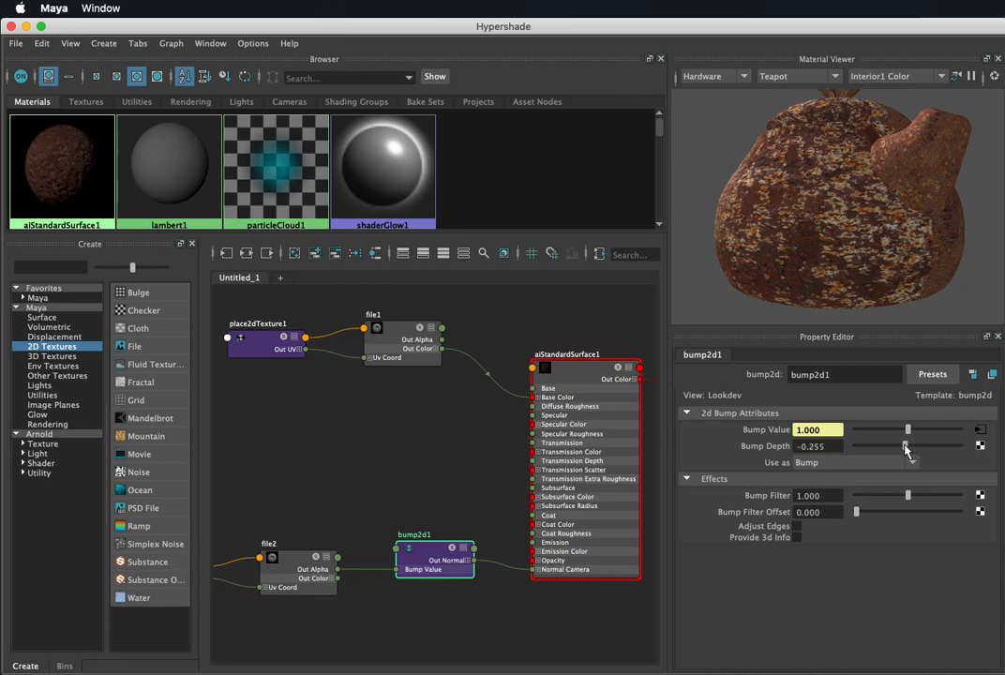
click(961, 446)
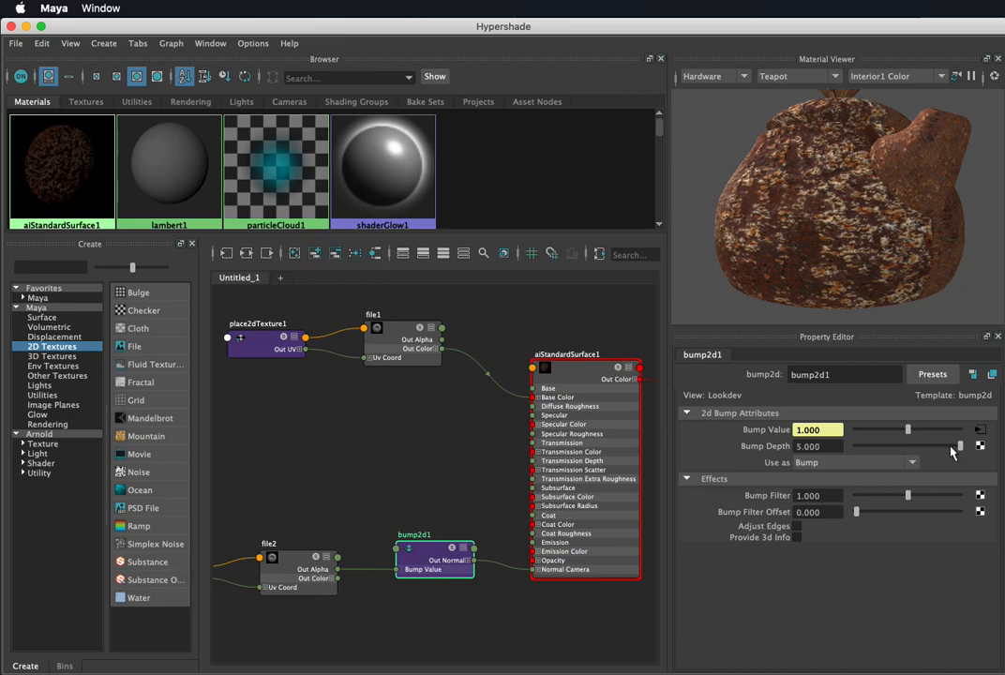
drag(823, 447, 774, 451)
text(0.1)
key(Return)
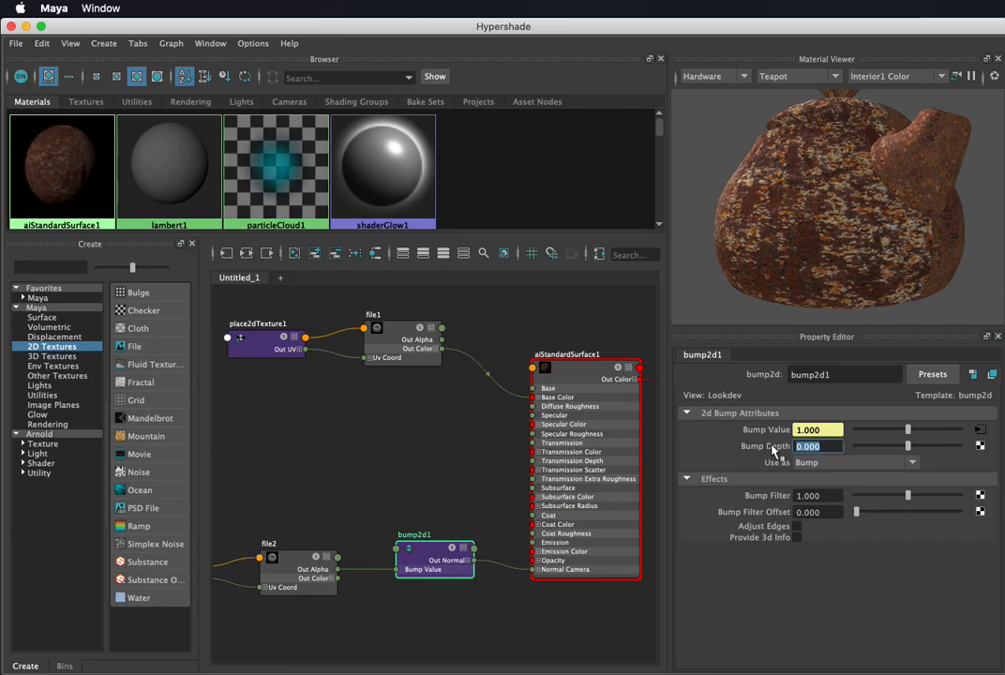
Step: Try a Bump Depth of 5 on bump2d1, followed by a value of 1
text(5)
key(Return)
drag(822, 448, 788, 449)
text(1)
key(Return)
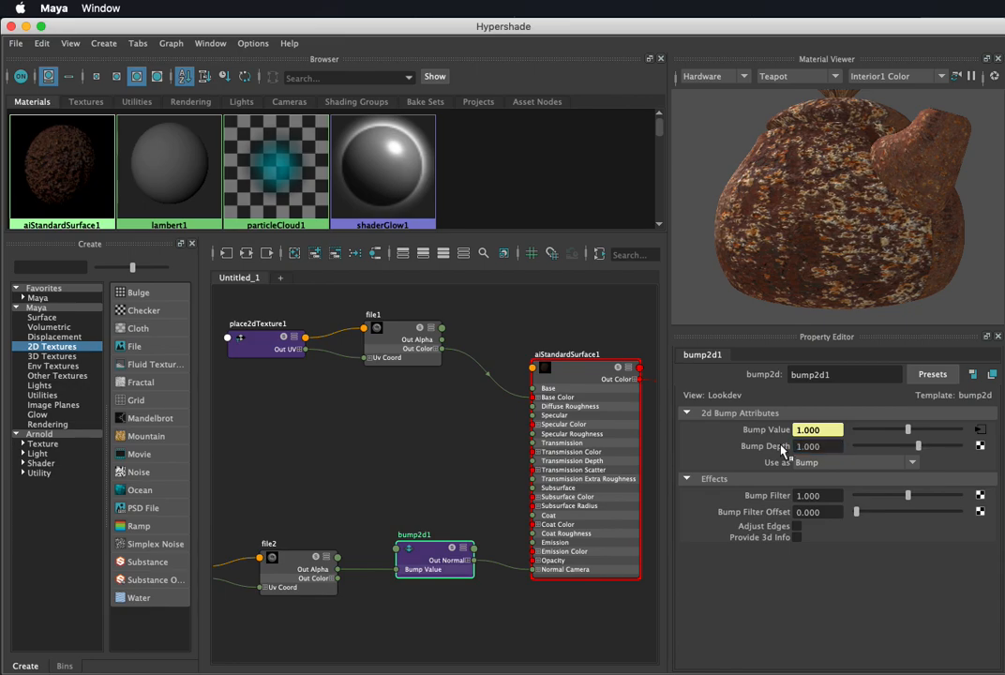
Step: Set the Bump Depth of bump2d1 to -1 and inspect the rust-textured teapot from several angles
drag(804, 446, 771, 449)
text(-1)
key(Return)
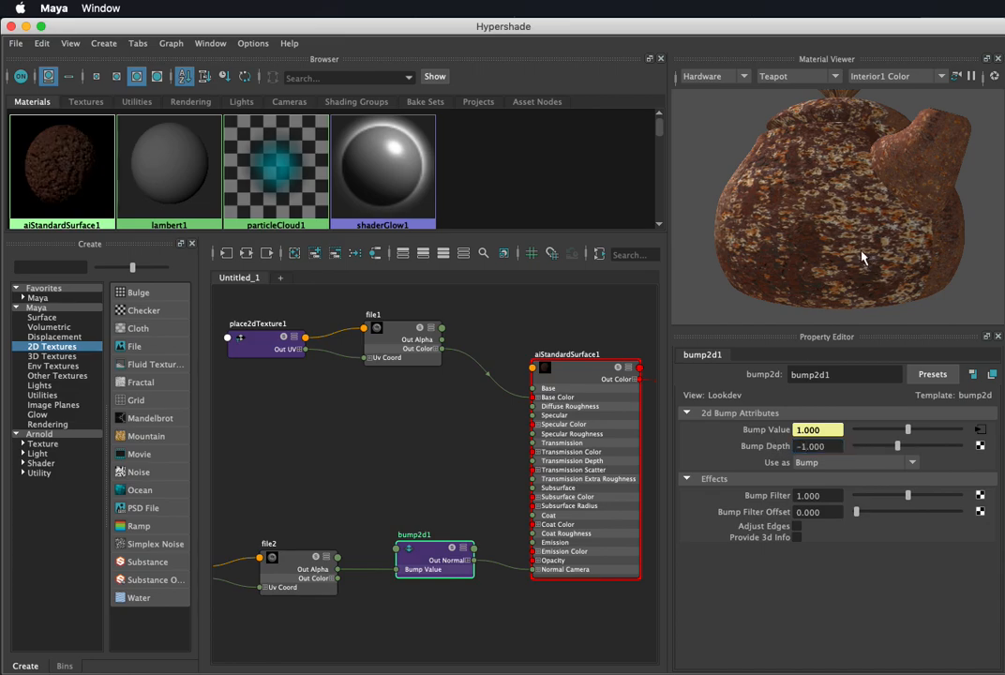
alt+drag(857, 242, 917, 245)
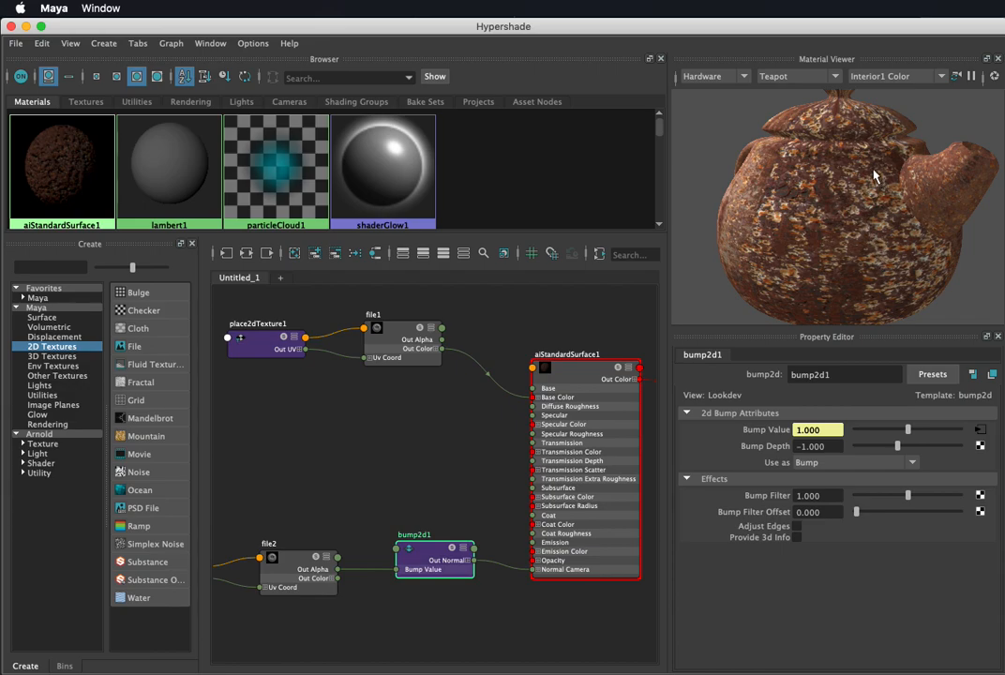
drag(688, 208, 839, 197)
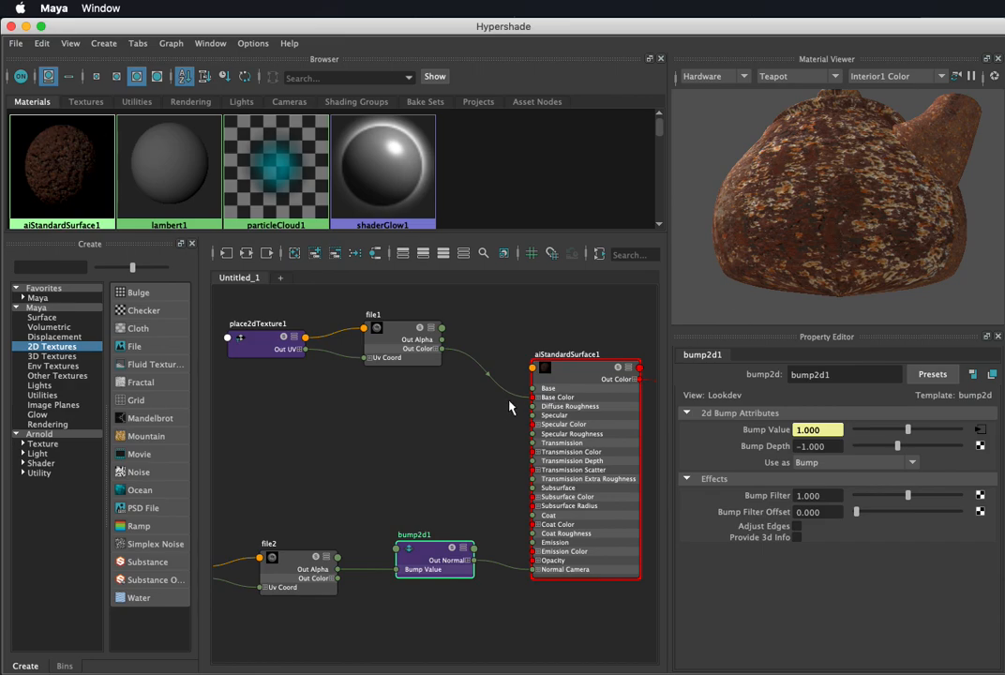
Step: Set Metalness to 1 in the Base settings of aiStandardSurface1 and inspect the reflective rust on the teapot
click(579, 369)
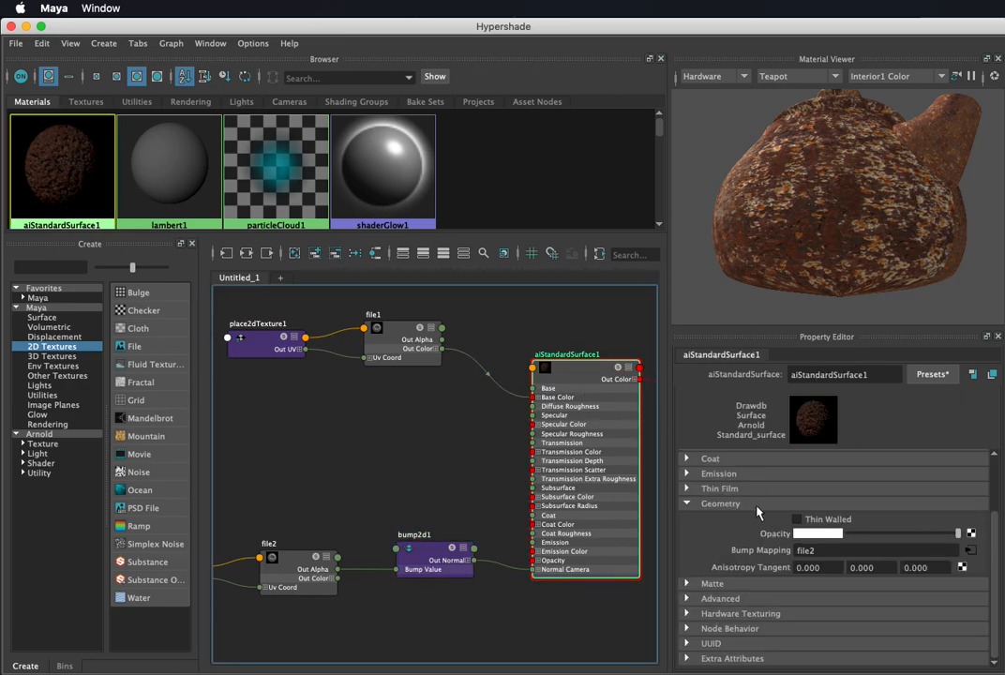
scroll(762, 511, up, 3)
click(695, 582)
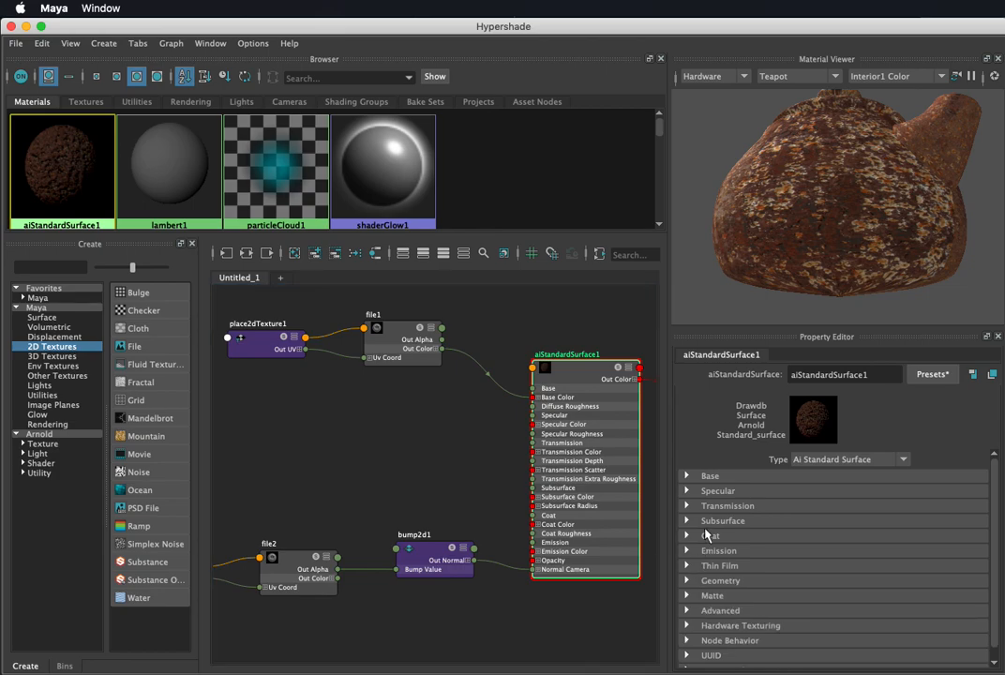
click(689, 476)
scroll(741, 512, down, 2)
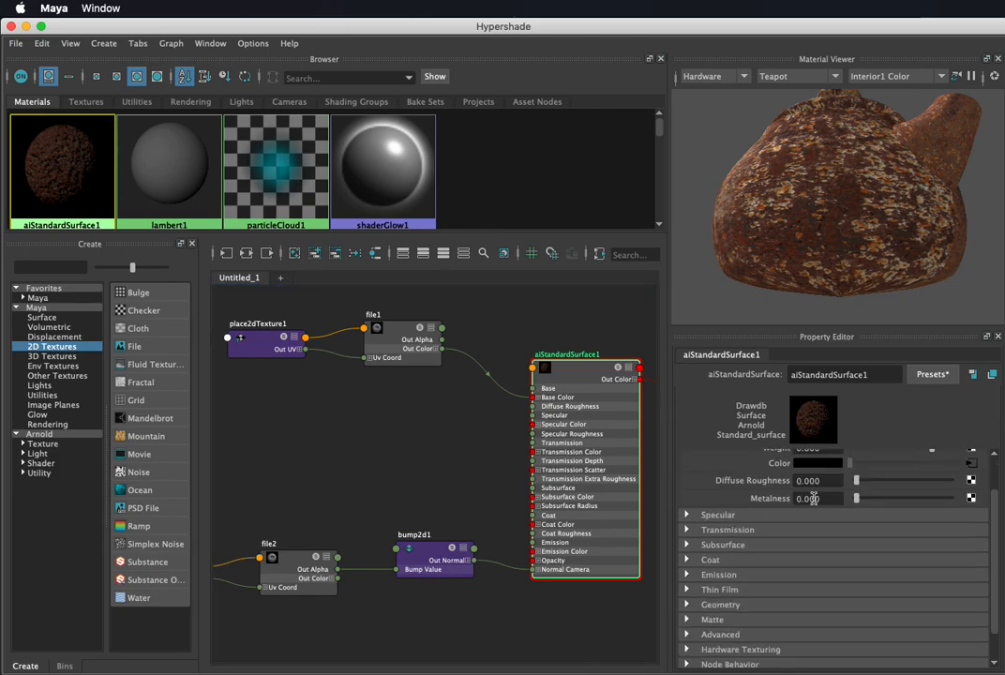
drag(856, 498, 960, 500)
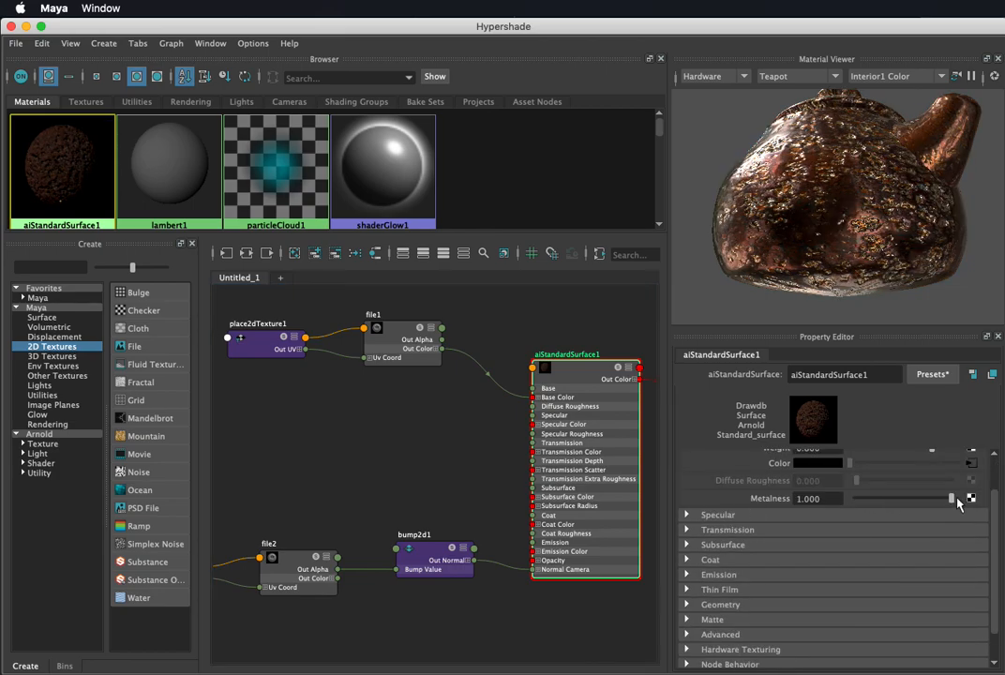
alt+drag(836, 298, 859, 263)
alt+drag(787, 247, 673, 222)
alt+drag(789, 218, 819, 228)
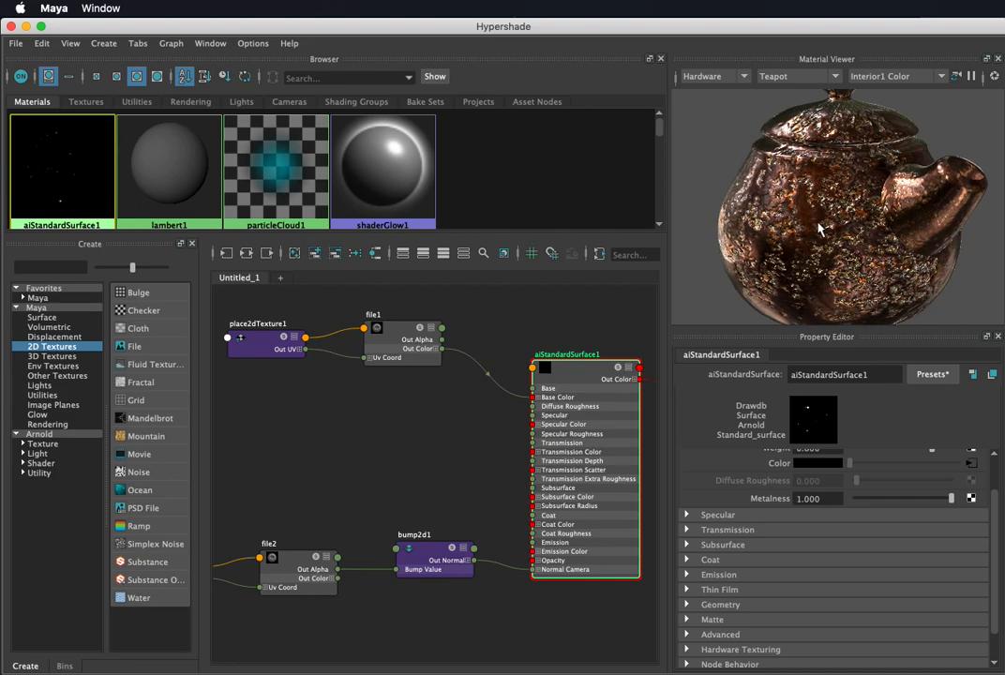
alt+drag(819, 224, 812, 214)
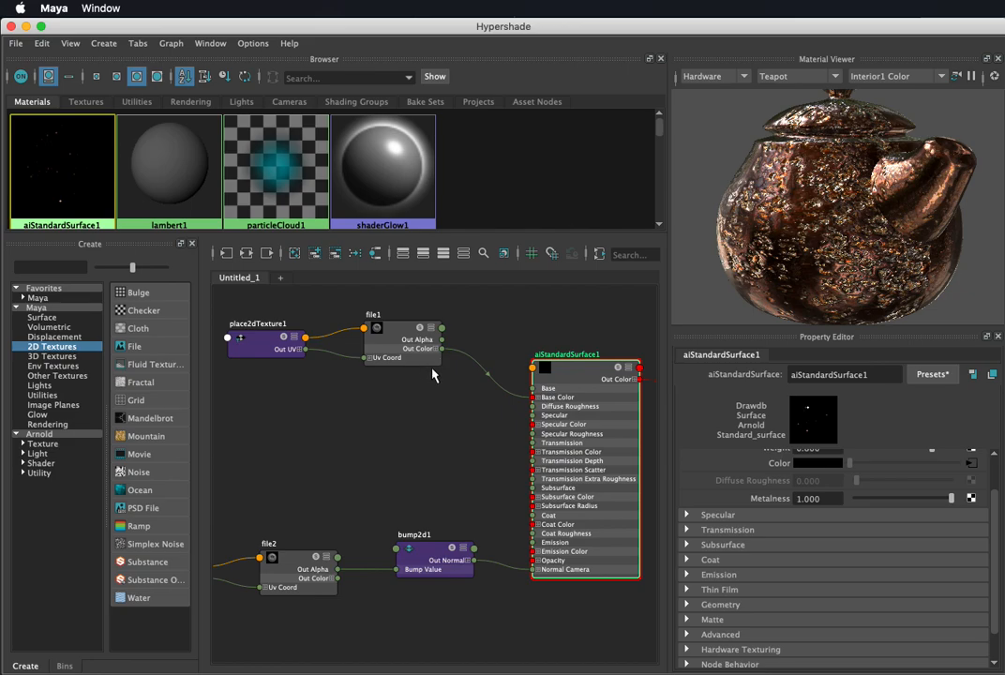
Step: Switch to Photoshop and close rust.jpg without saving its changes
key(super+Tab)
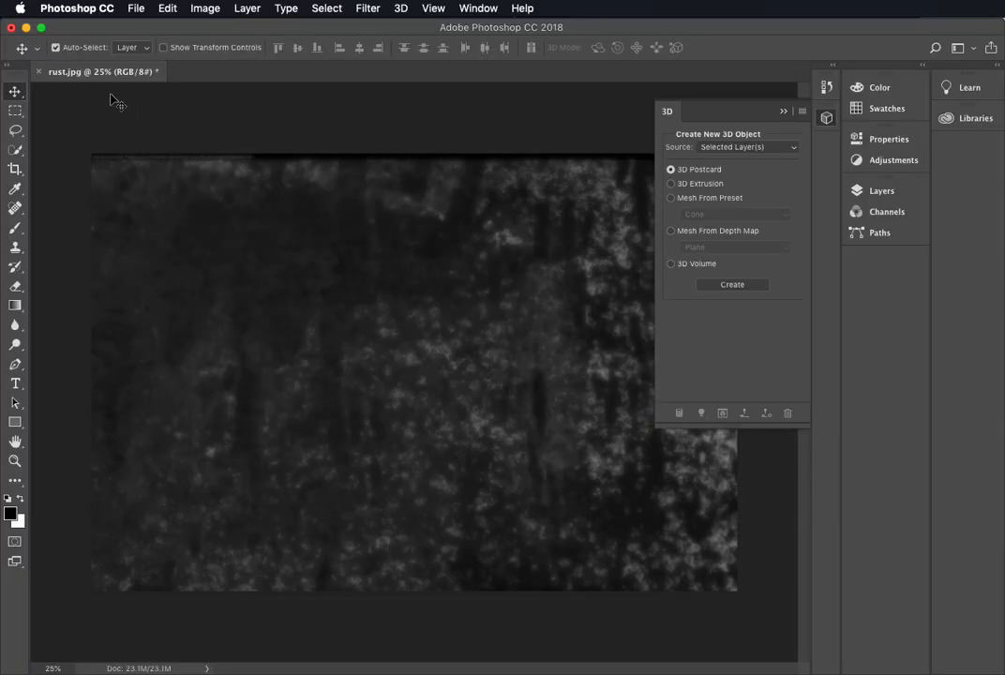
click(40, 72)
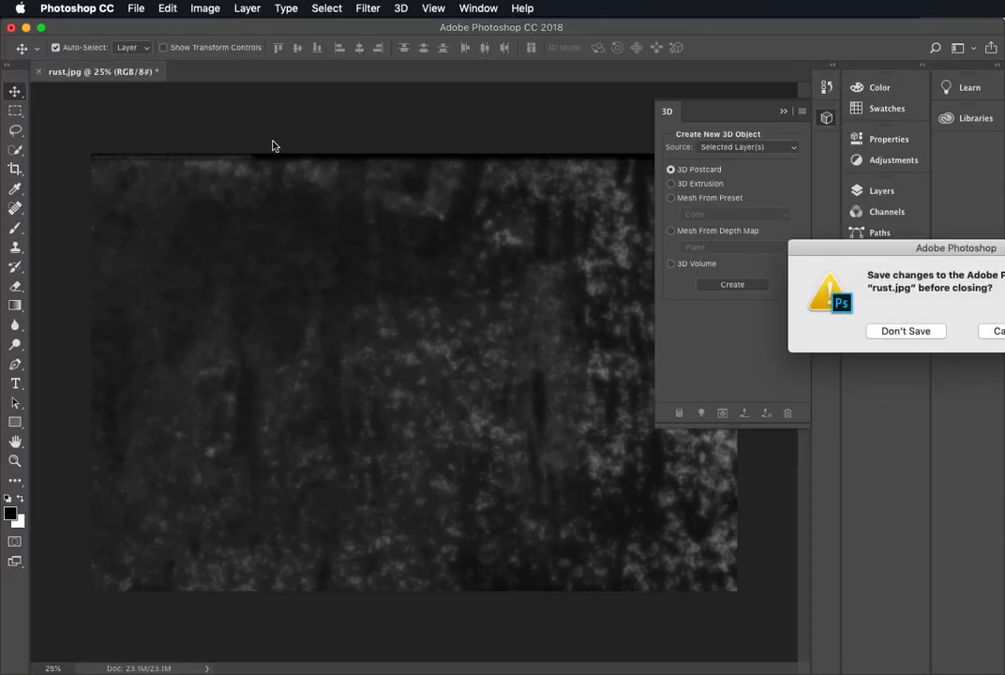
click(932, 334)
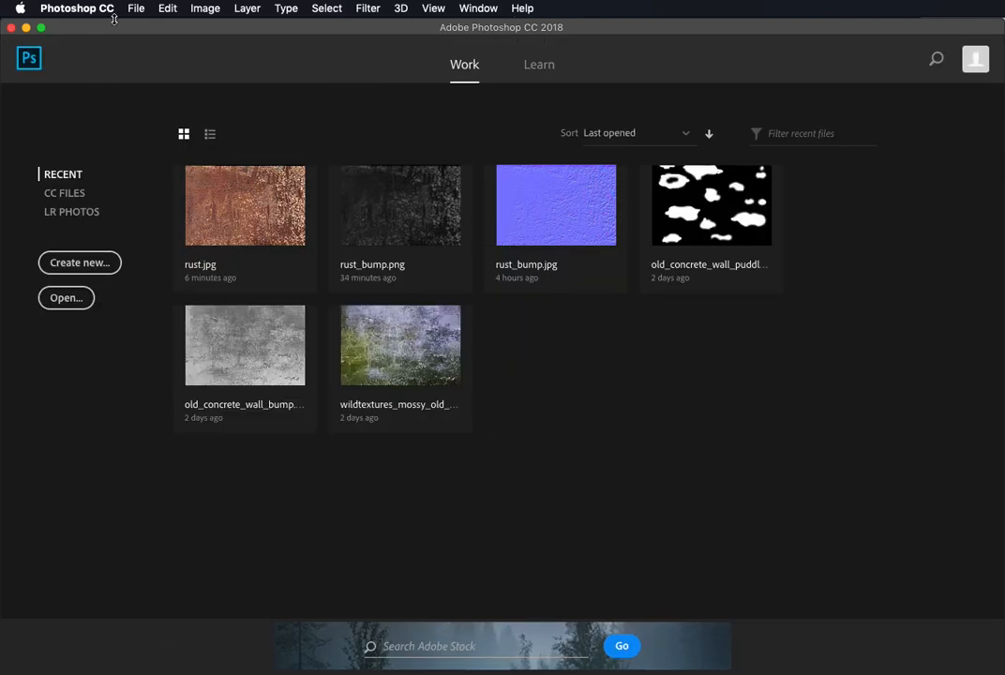
Step: Reopen rust.jpg from the recent files and convert its locked Background into an editable layer named Layer 0
click(251, 188)
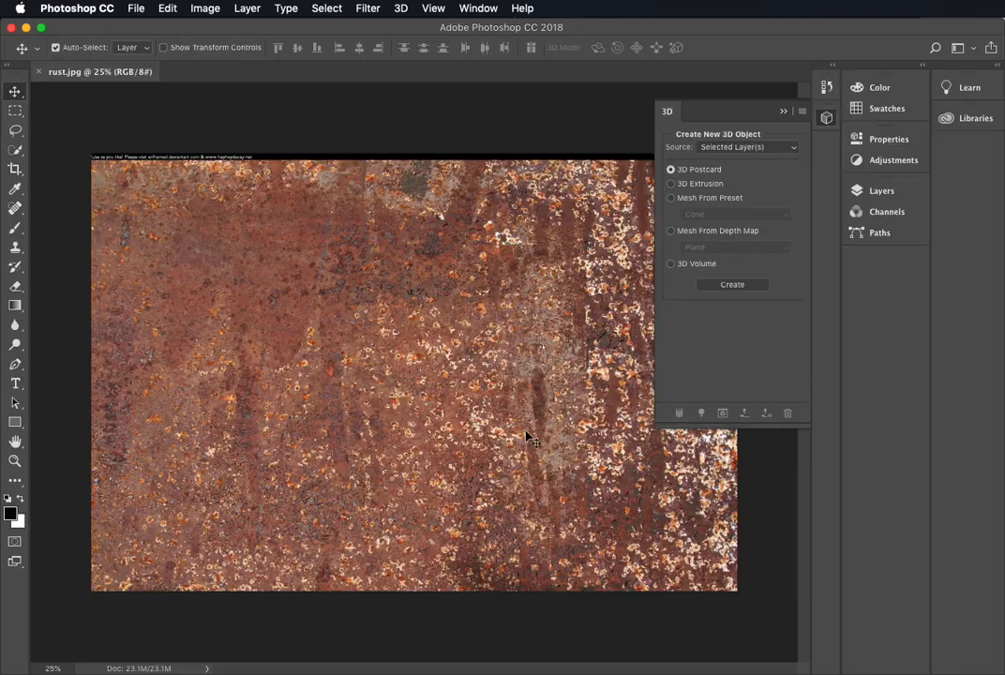
click(784, 111)
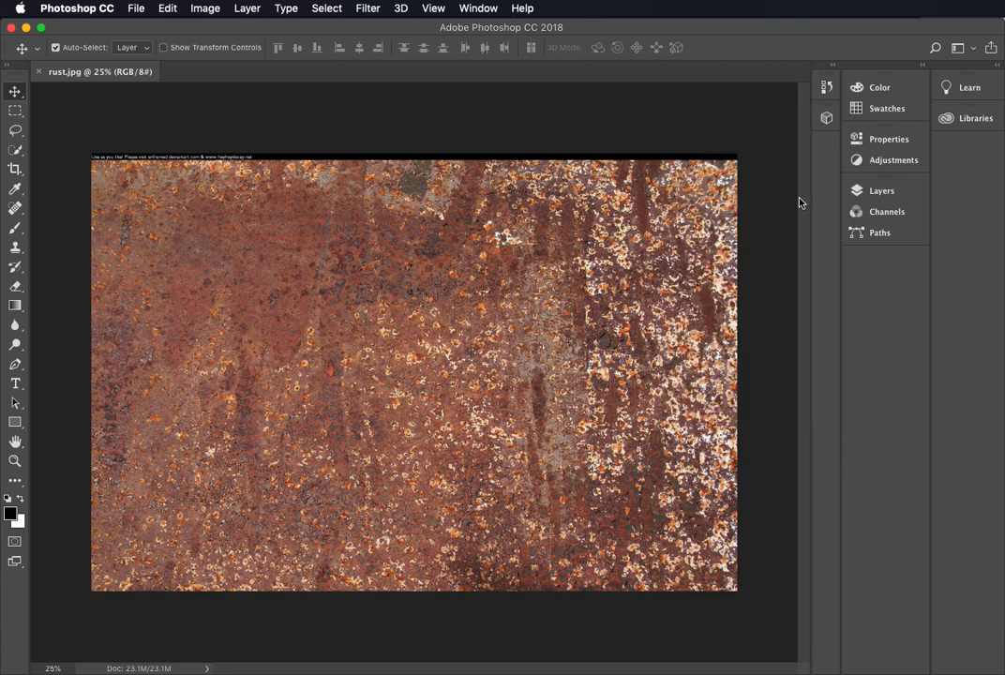
click(881, 192)
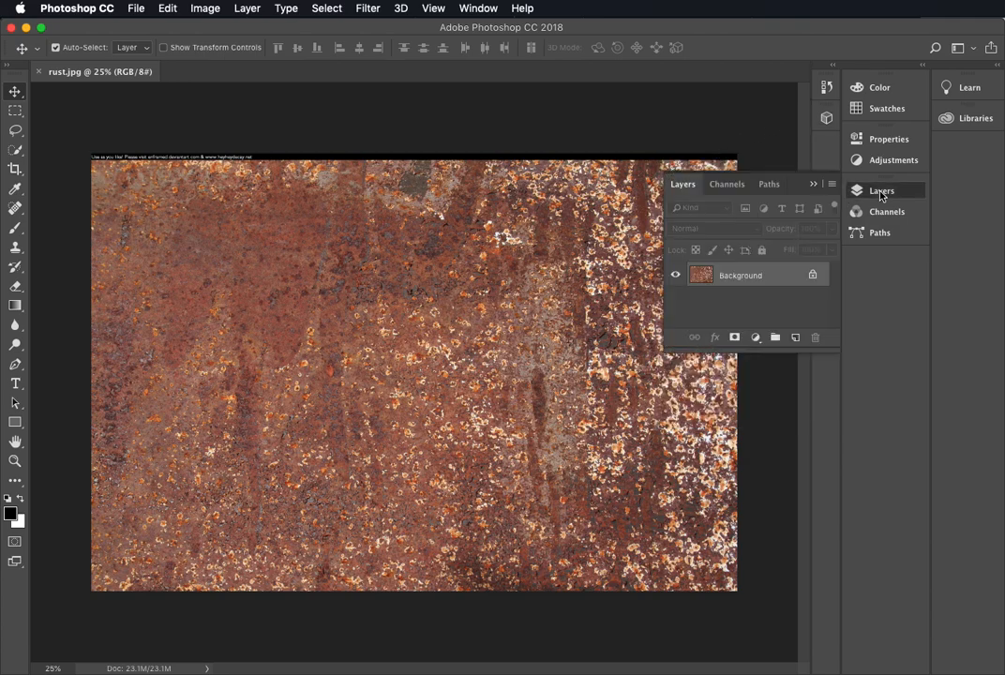
double_click(747, 276)
drag(932, 446, 722, 413)
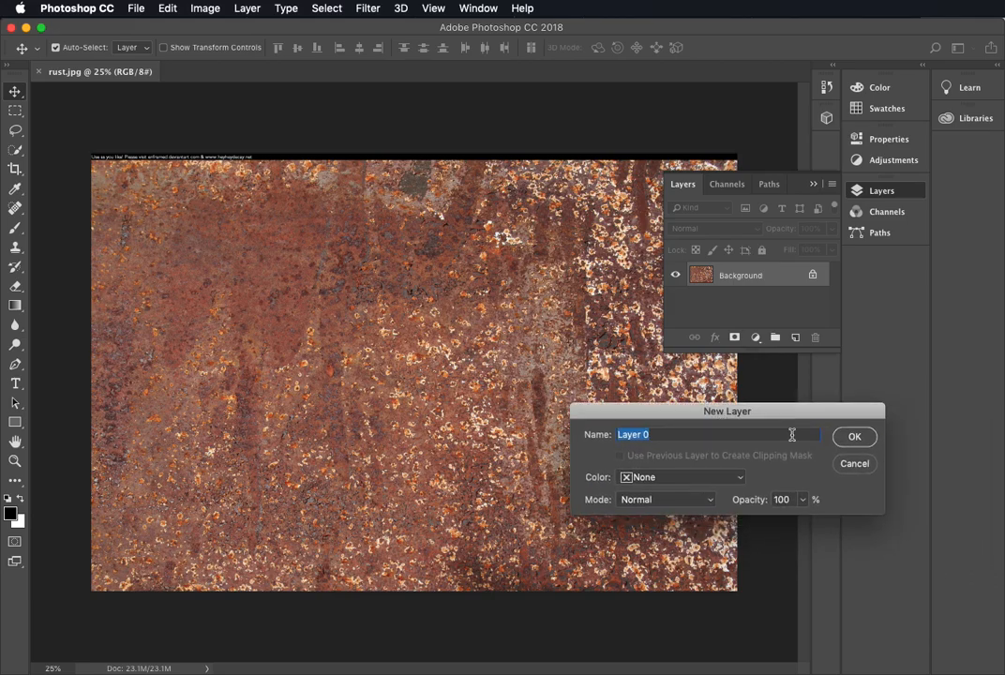
click(855, 438)
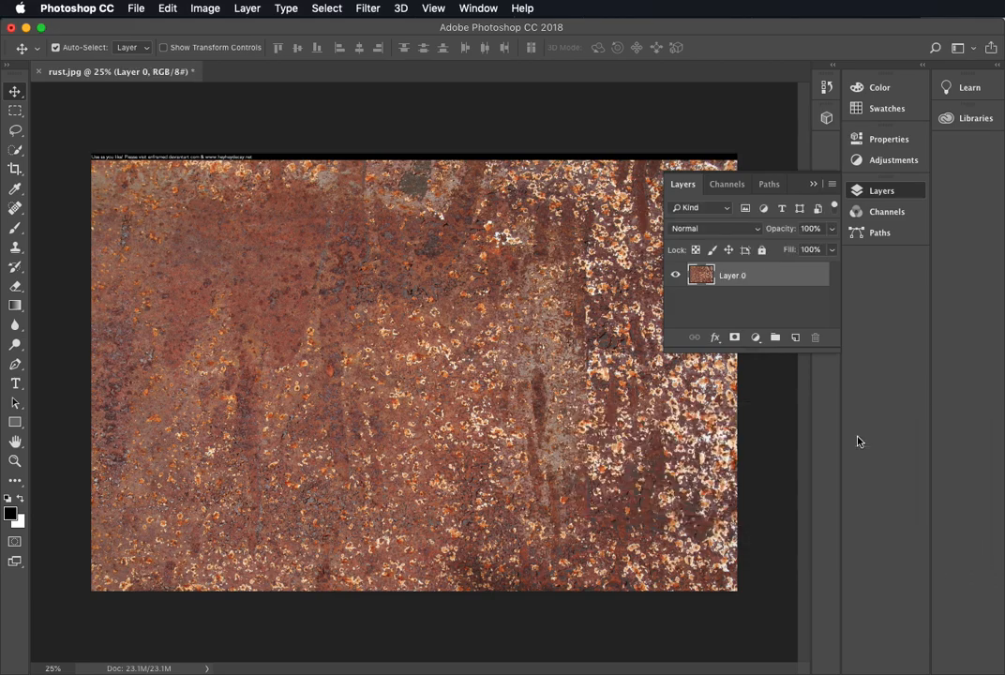
Step: Toggle the visibility of Layer 0 off and on to check the transparency behind the rust image
click(677, 277)
click(676, 277)
click(676, 276)
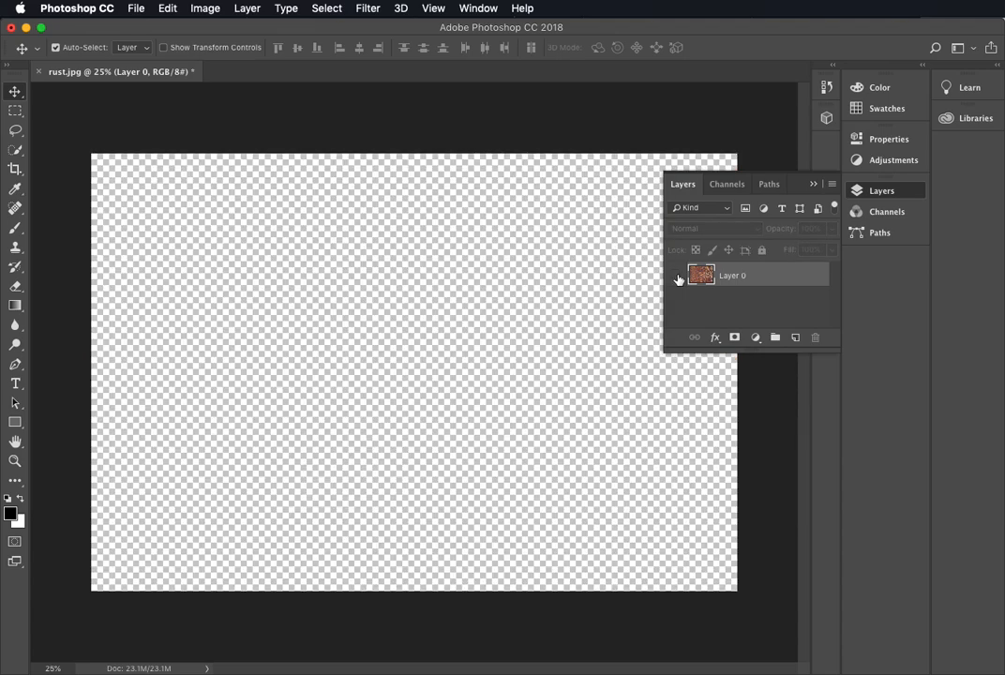
click(676, 276)
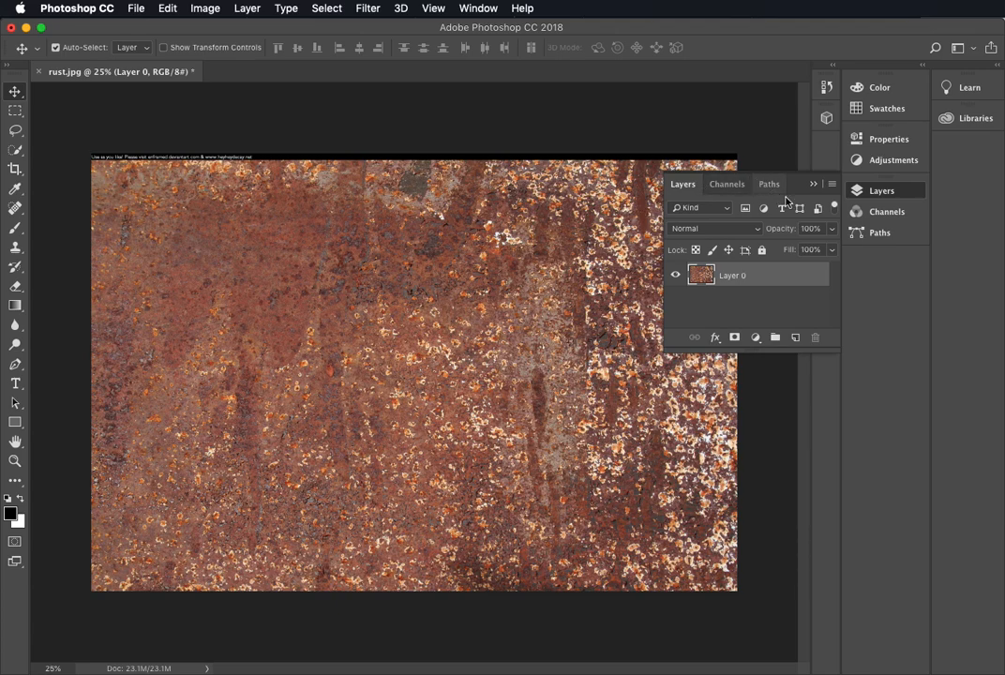
click(813, 184)
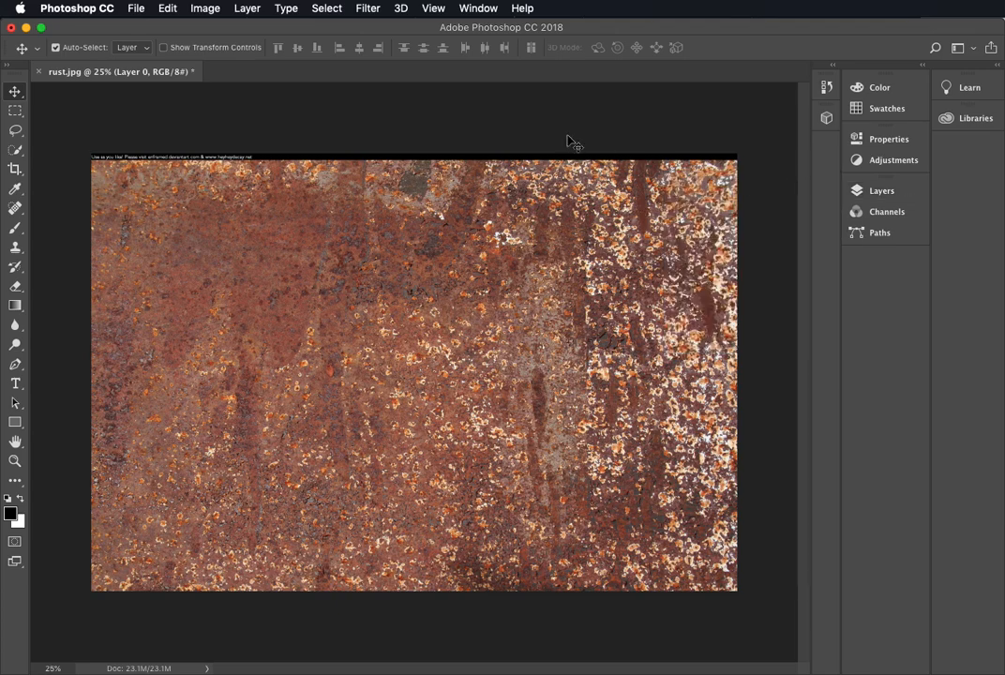
Step: Open Color Range for the rust image, compare the Grayscale and None selection previews, and leave the preview at None
click(324, 9)
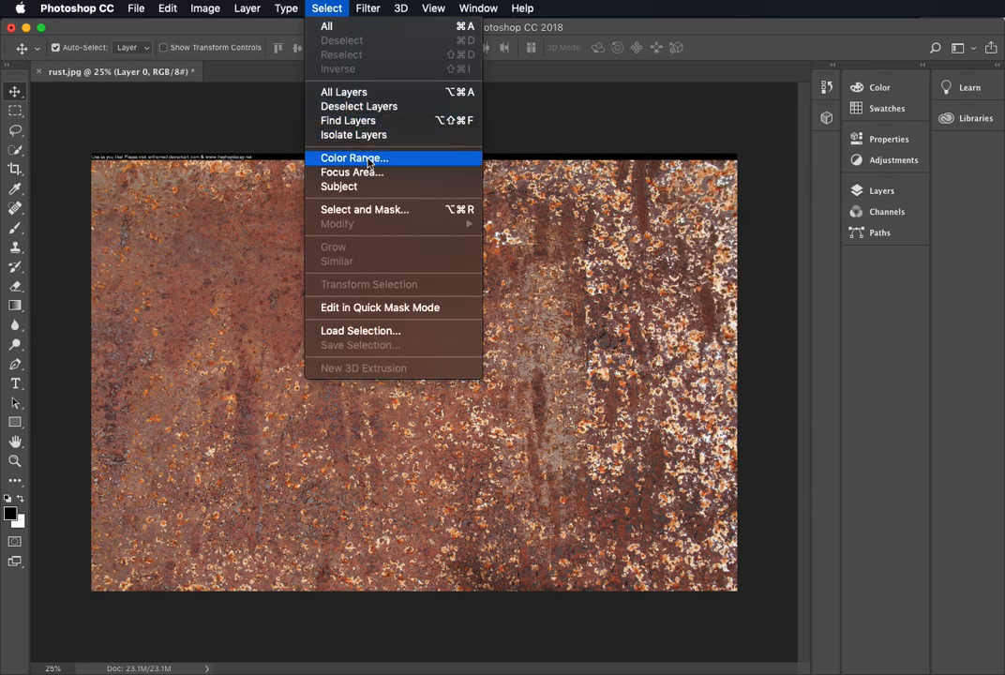
click(404, 161)
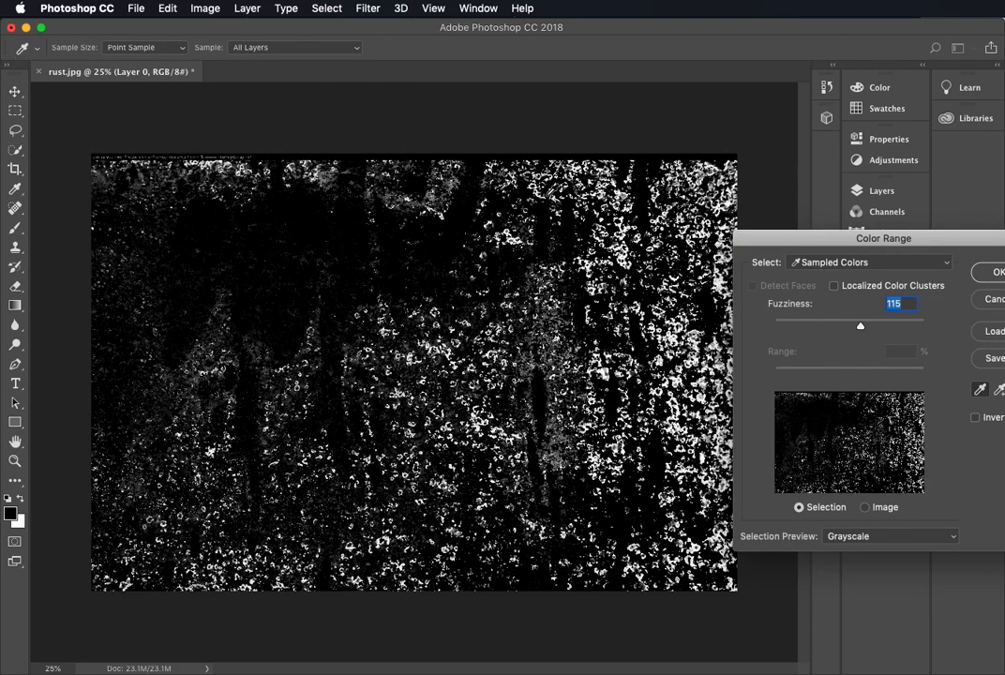
drag(792, 247, 736, 127)
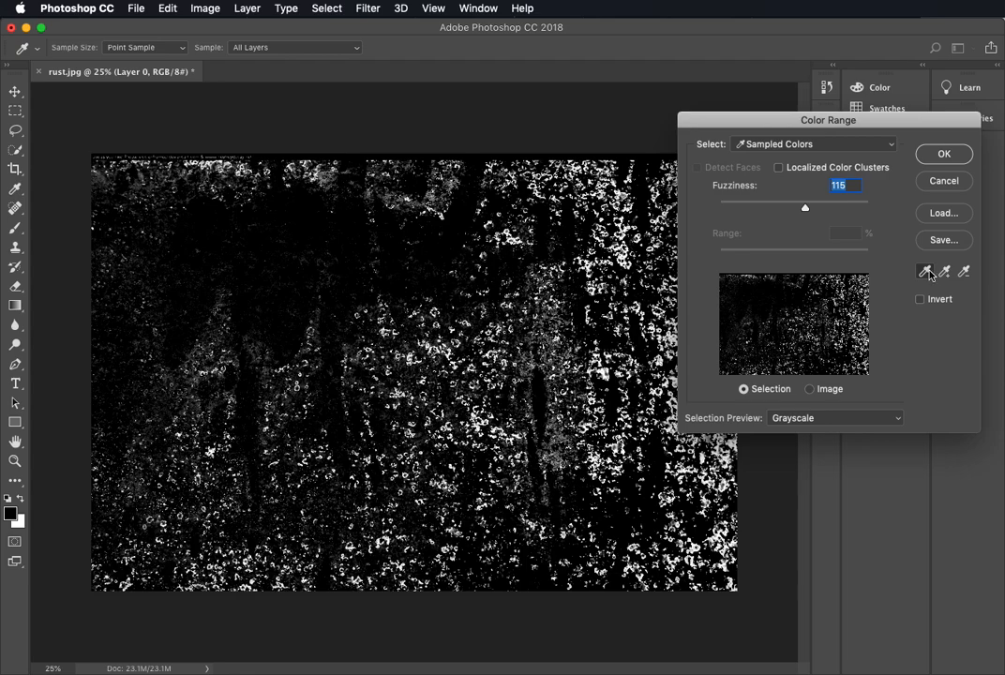
click(874, 418)
click(868, 396)
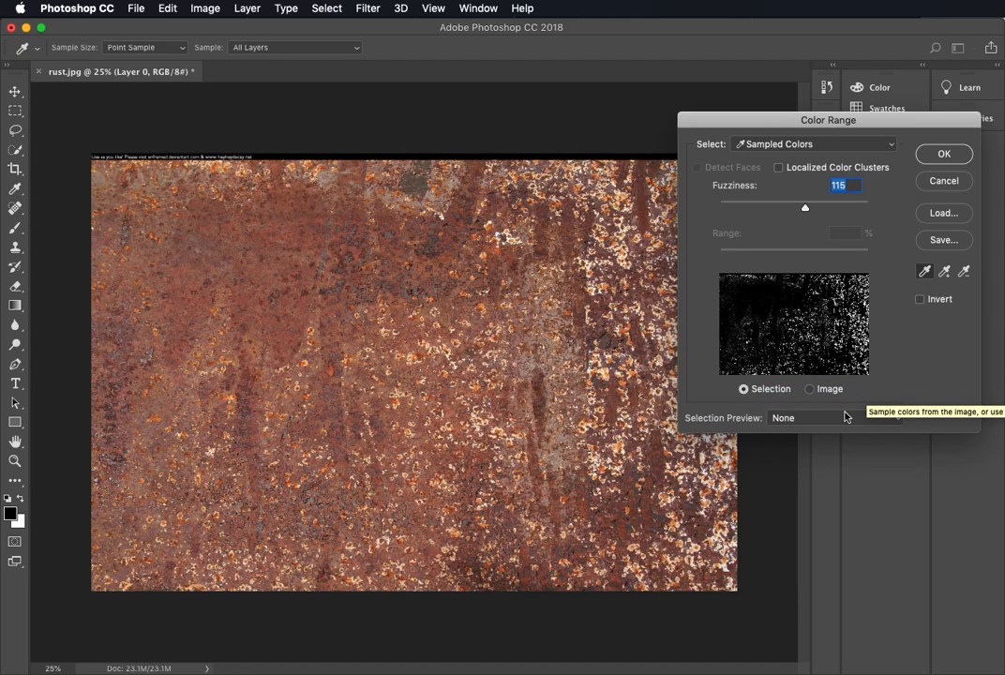
click(844, 417)
click(838, 438)
click(823, 418)
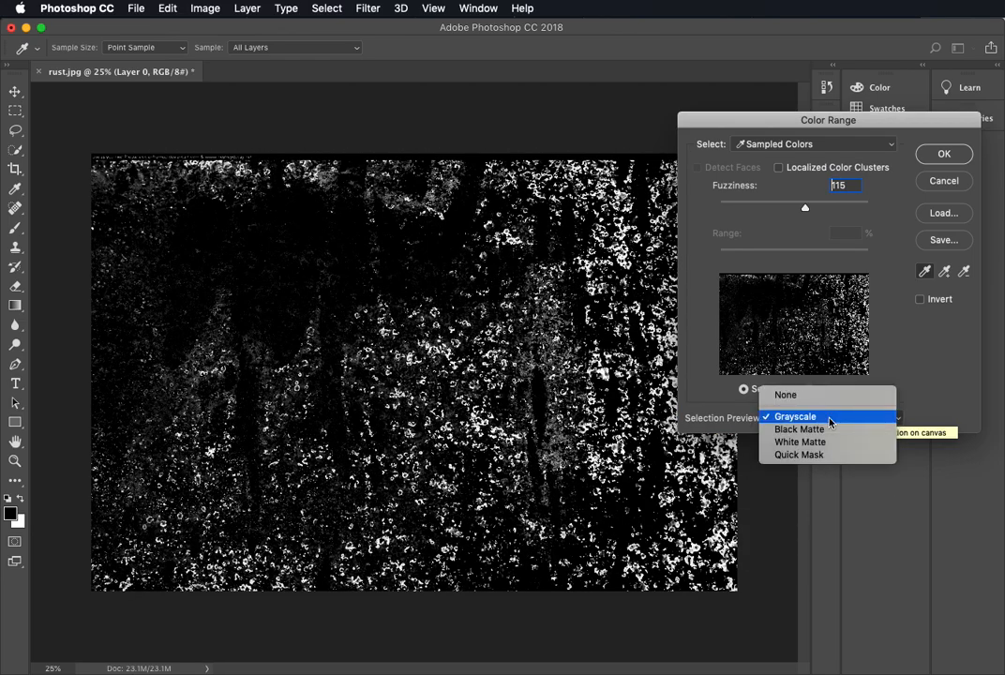
click(827, 395)
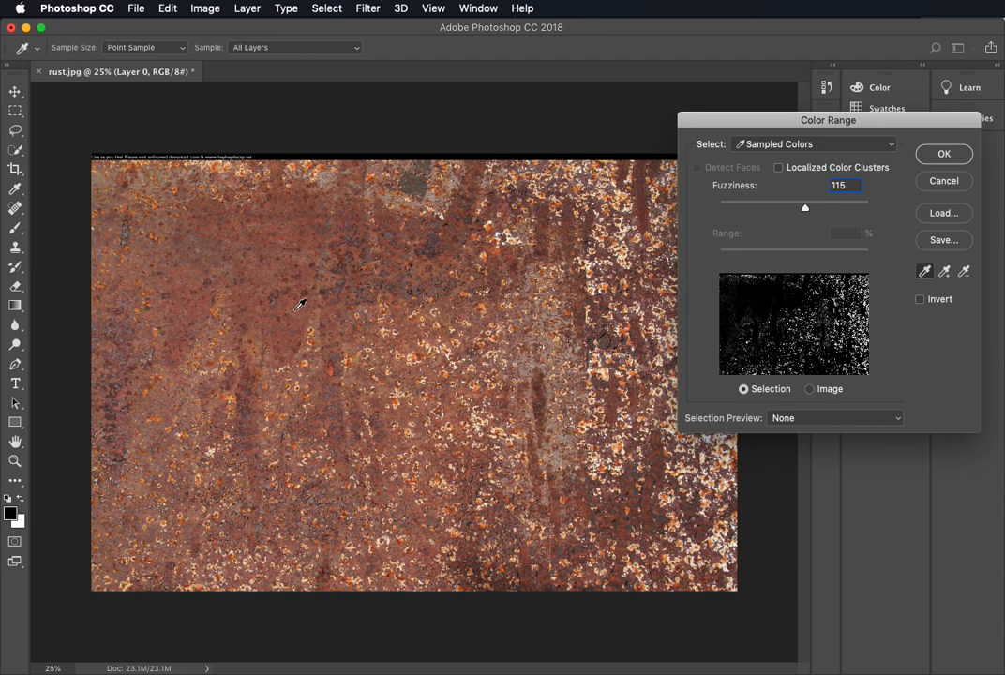
Step: Sample the plain reddish-brown rust in the image's upper left area and preview the resulting selection in Grayscale
click(250, 257)
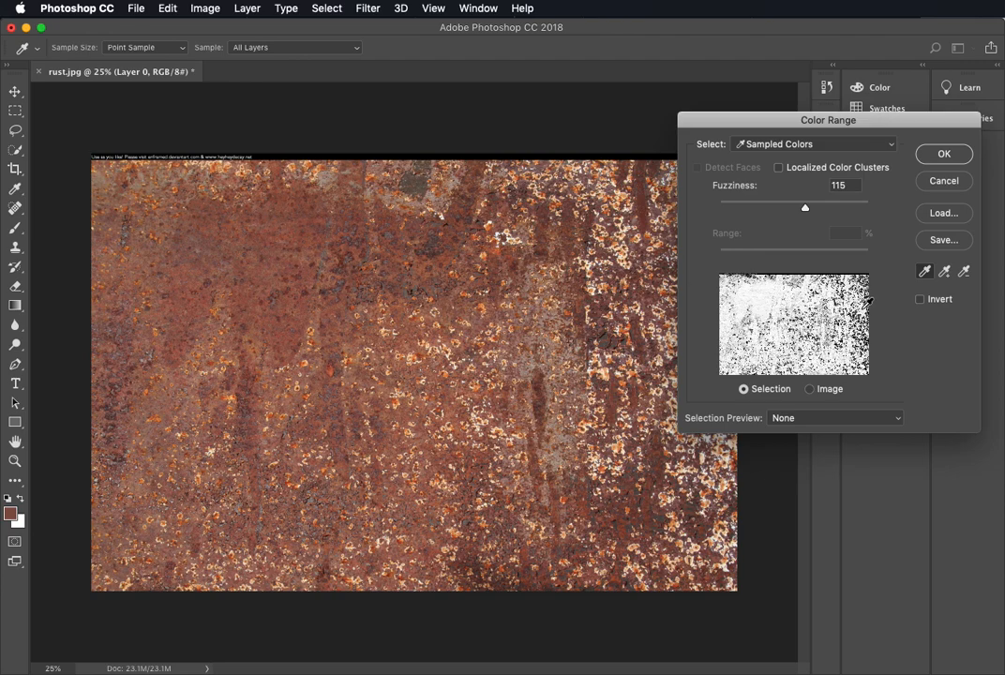
click(846, 419)
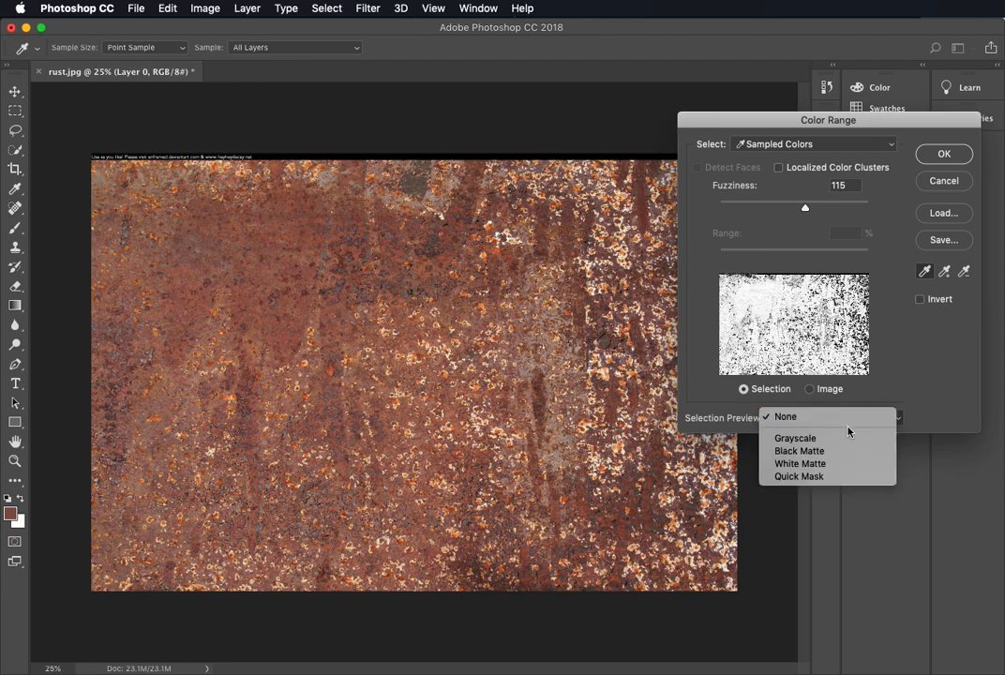
click(839, 438)
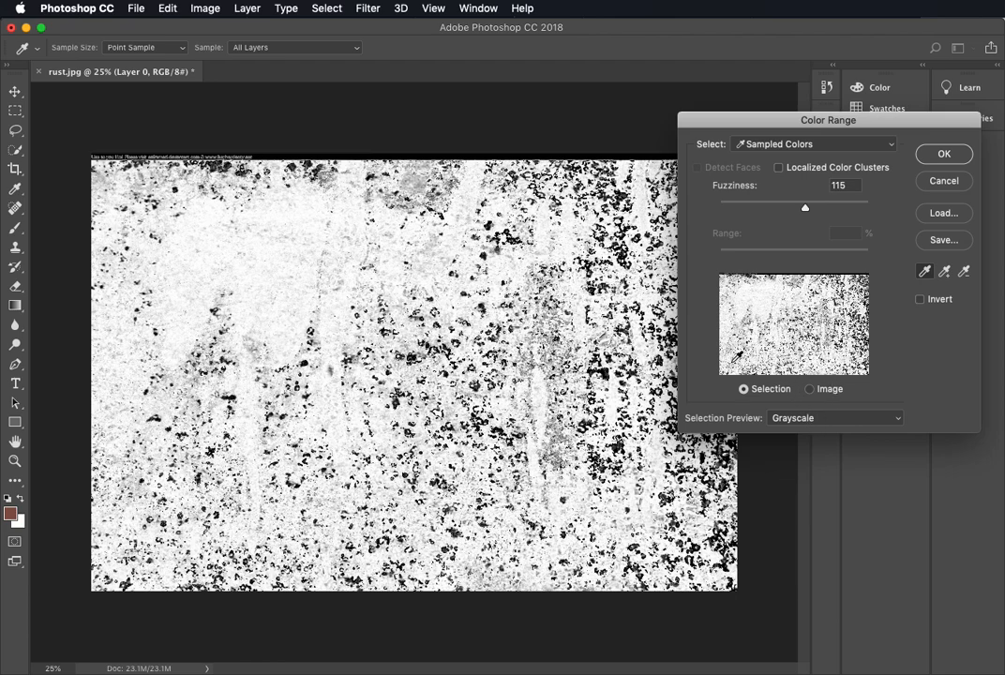
Step: Invert the Color Range selection, raise Fuzziness to 159 and apply the selection
click(920, 300)
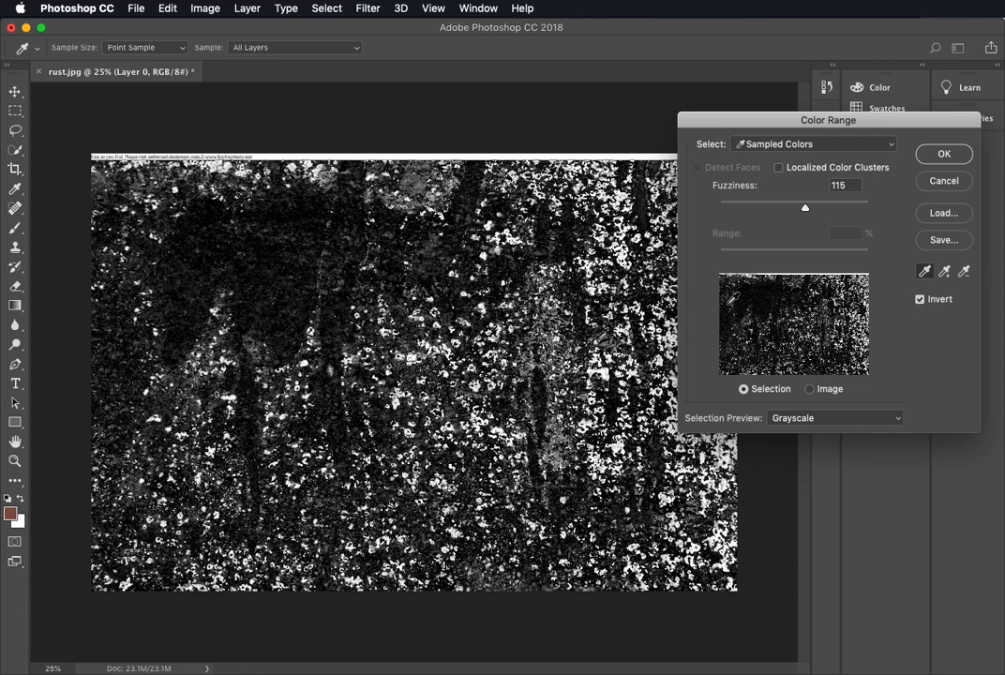
drag(807, 212, 838, 210)
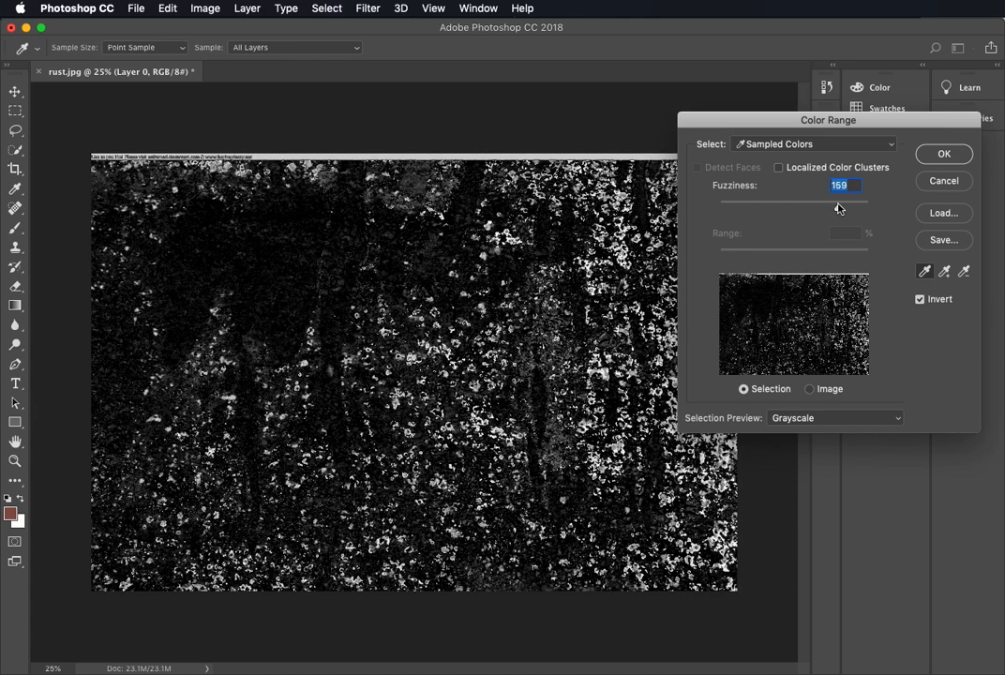
click(944, 155)
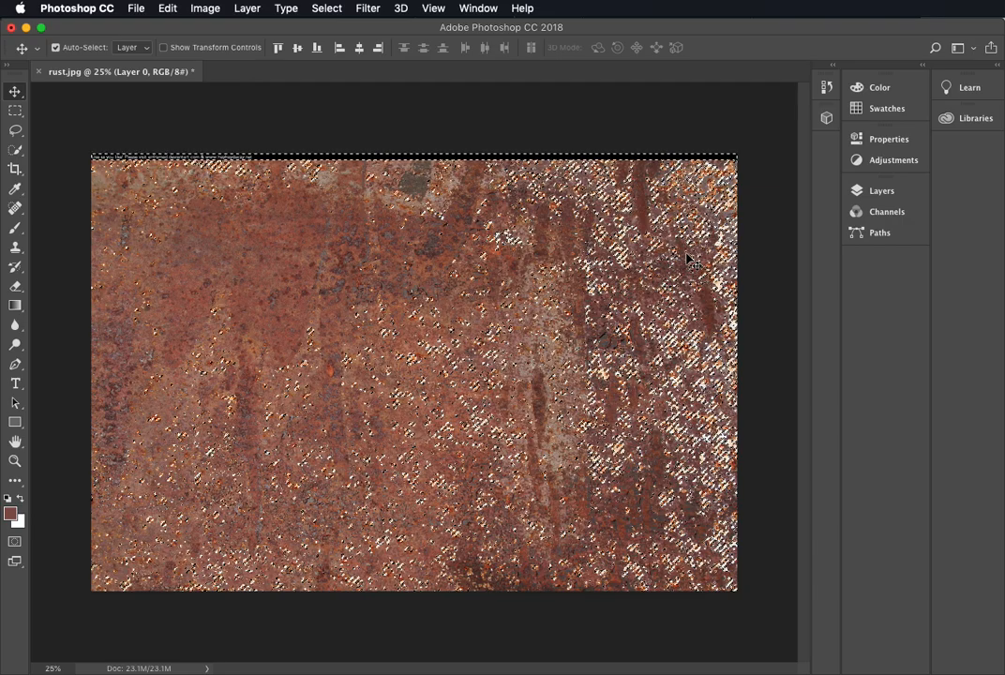
Step: Add a new empty layer above Layer 0 and hide Layer 0
click(885, 192)
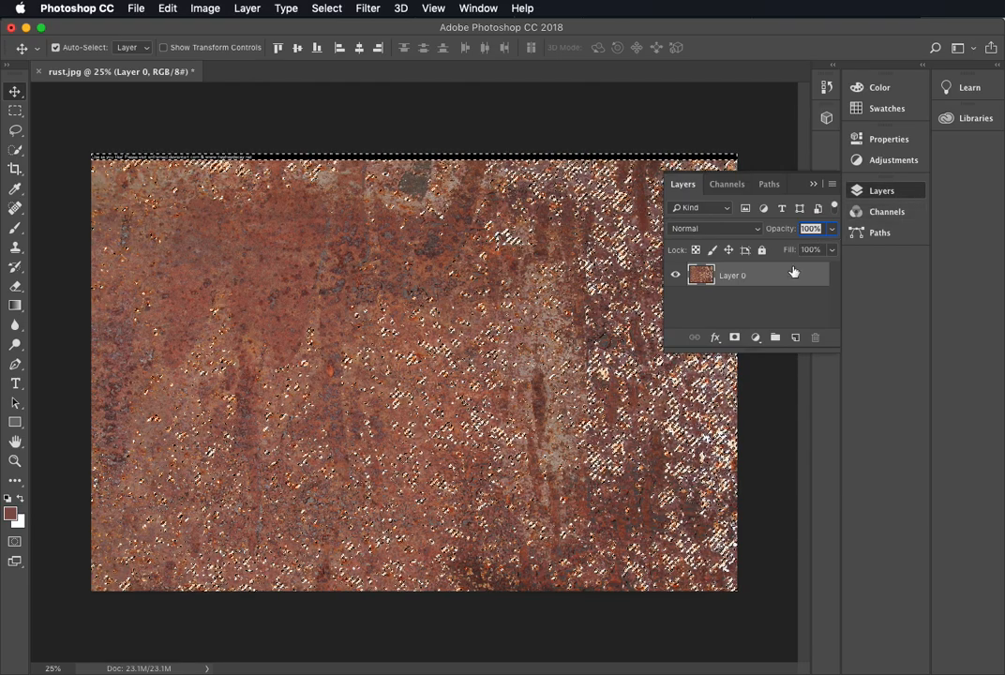
click(796, 338)
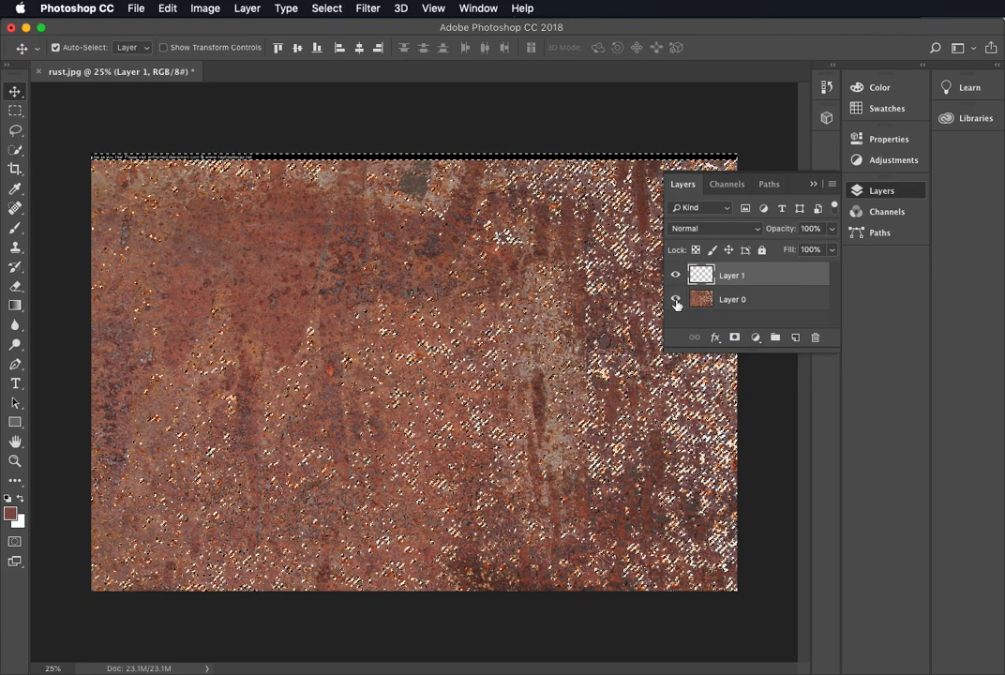
click(676, 300)
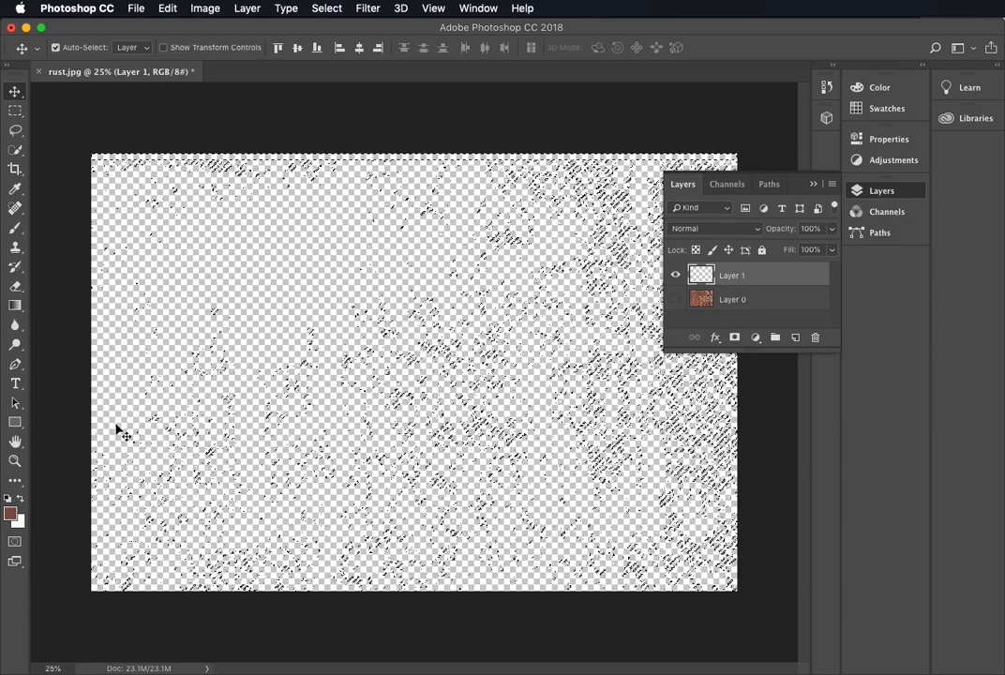
Step: Reset the colors to their defaults, fill the selection on Layer 1 with black and deselect
key(d)
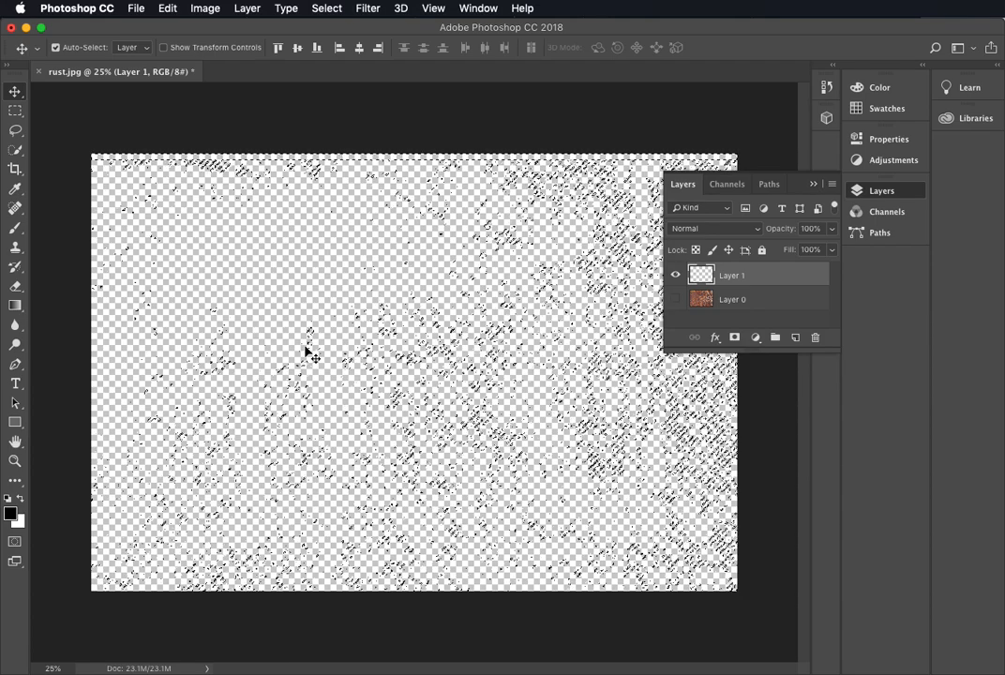
key(alt+BackSpace)
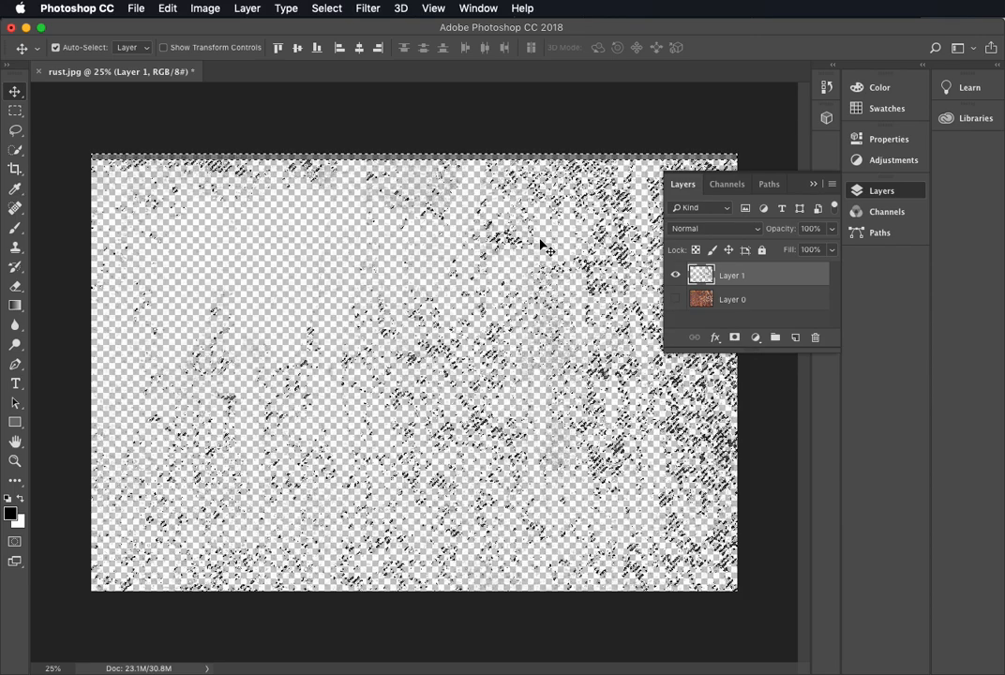
key(cmd+d)
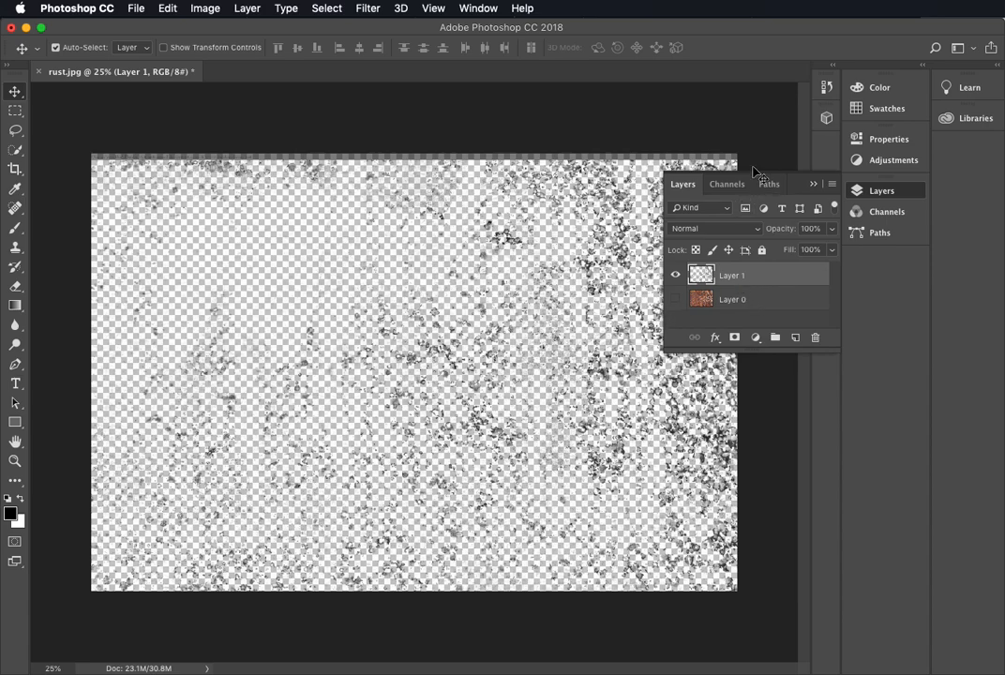
click(136, 8)
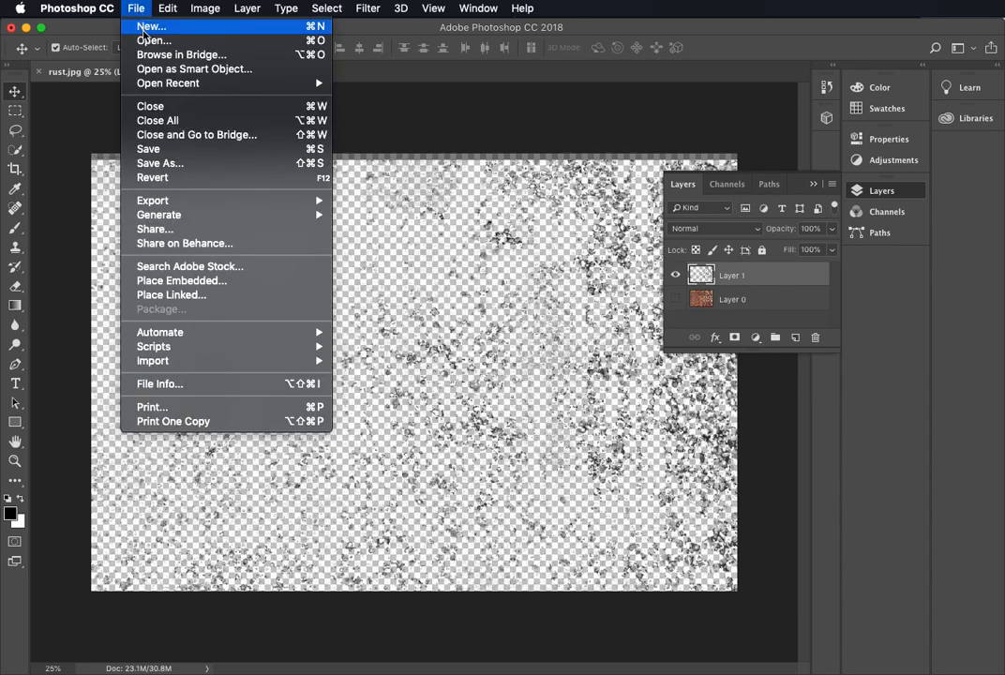
mouse_move(185, 205)
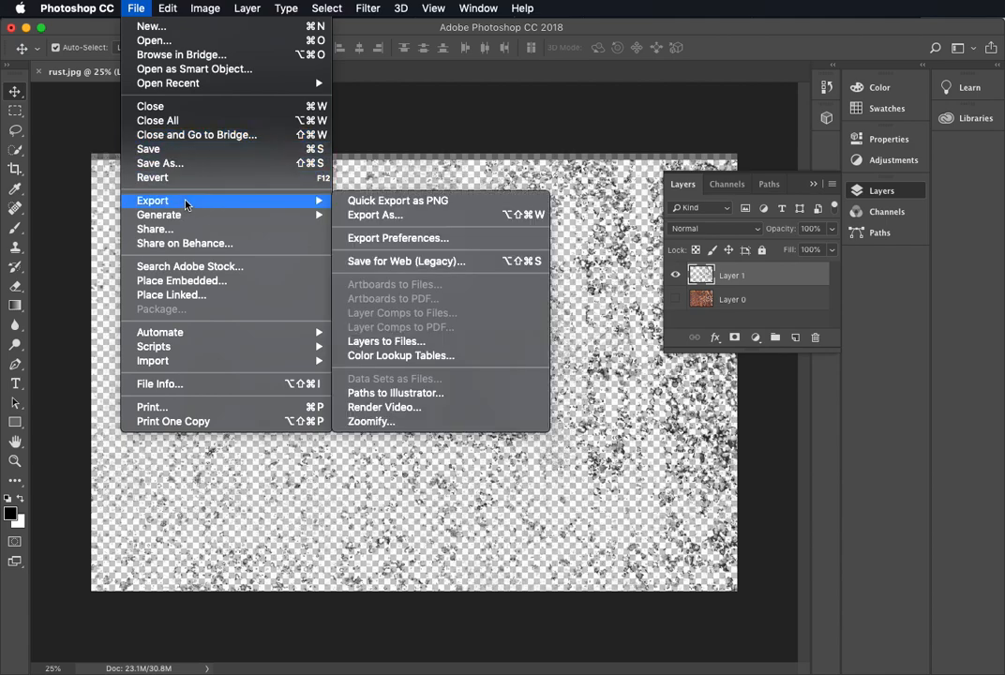
click(381, 201)
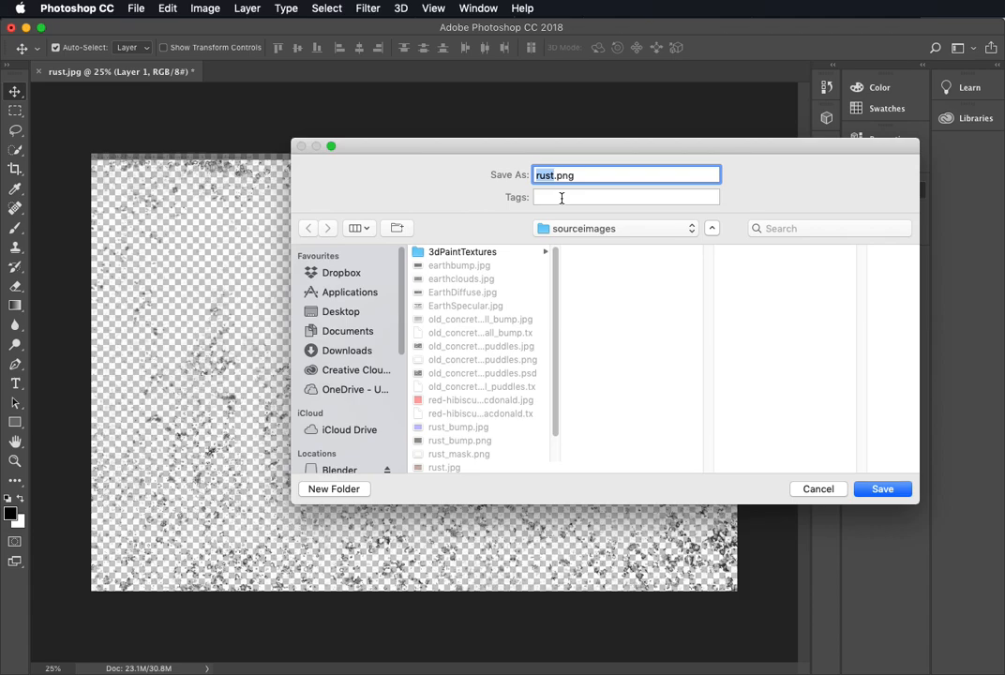
click(816, 489)
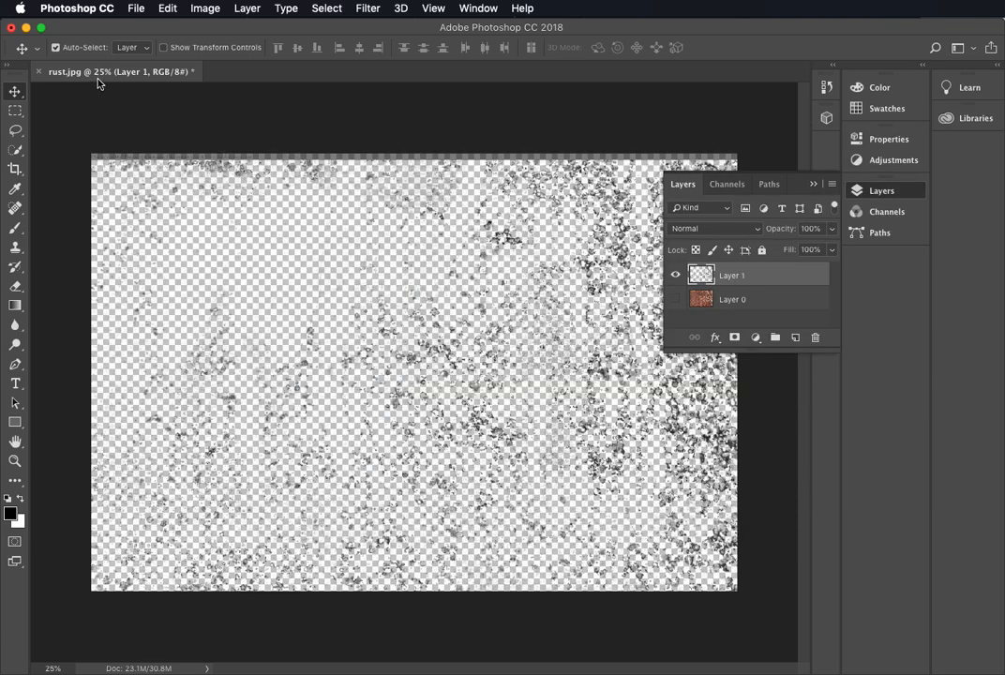
Step: Switch to Maya's Hypershade, create a File texture node and place it with its place2dTexture node below file1
click(55, 47)
key(super+Tab)
key(super+Tab)
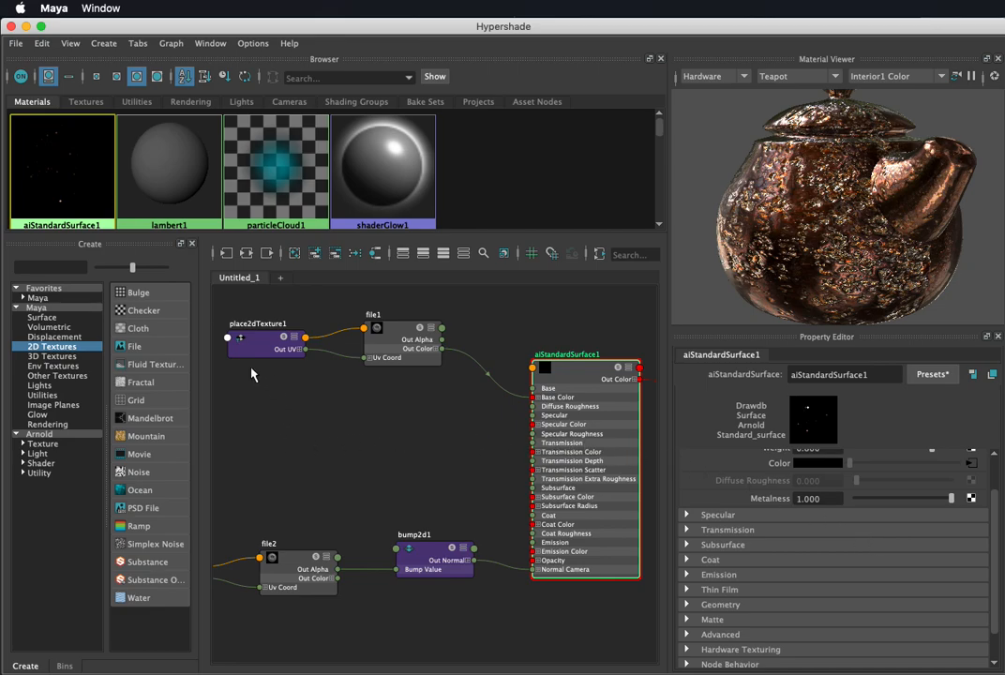
click(137, 347)
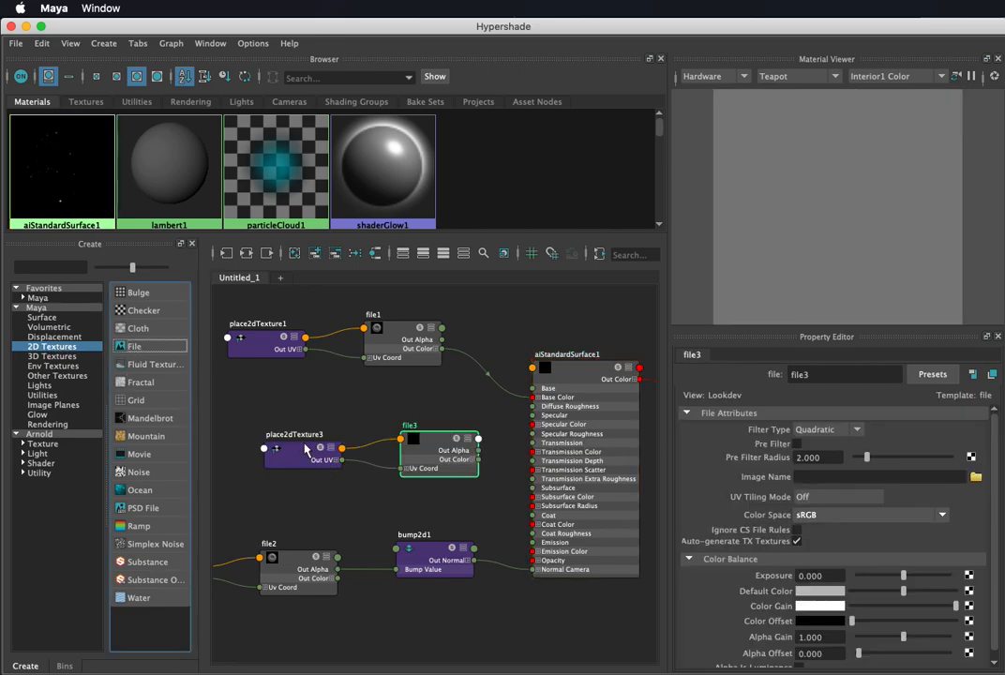
drag(309, 450, 271, 413)
drag(436, 453, 399, 406)
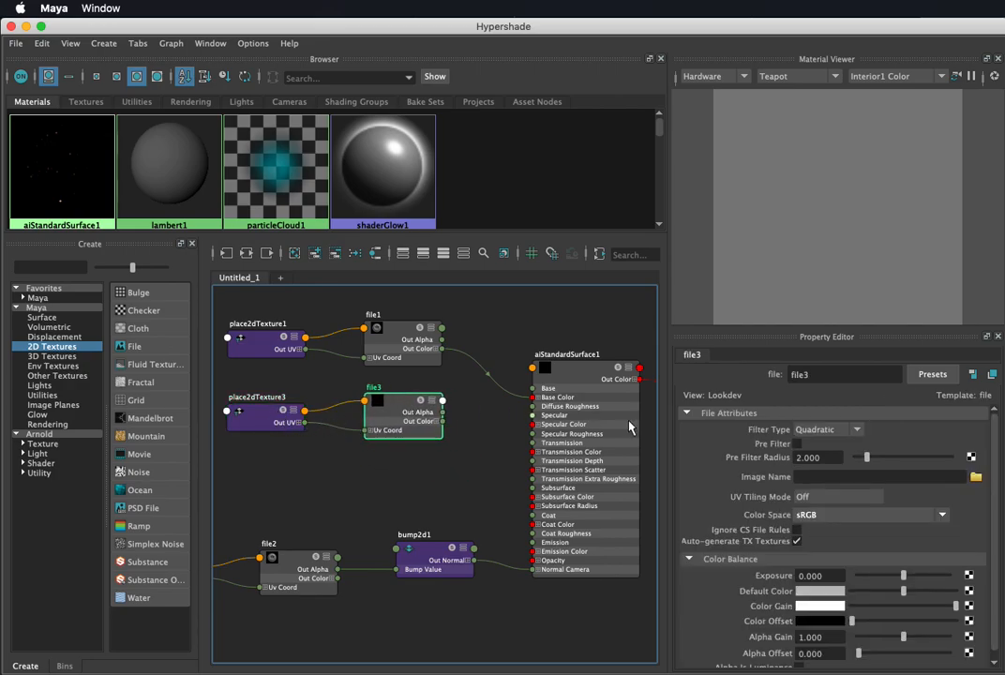
Step: Load rust_mask.png from sourceimages as the image of the file3 texture node
click(976, 478)
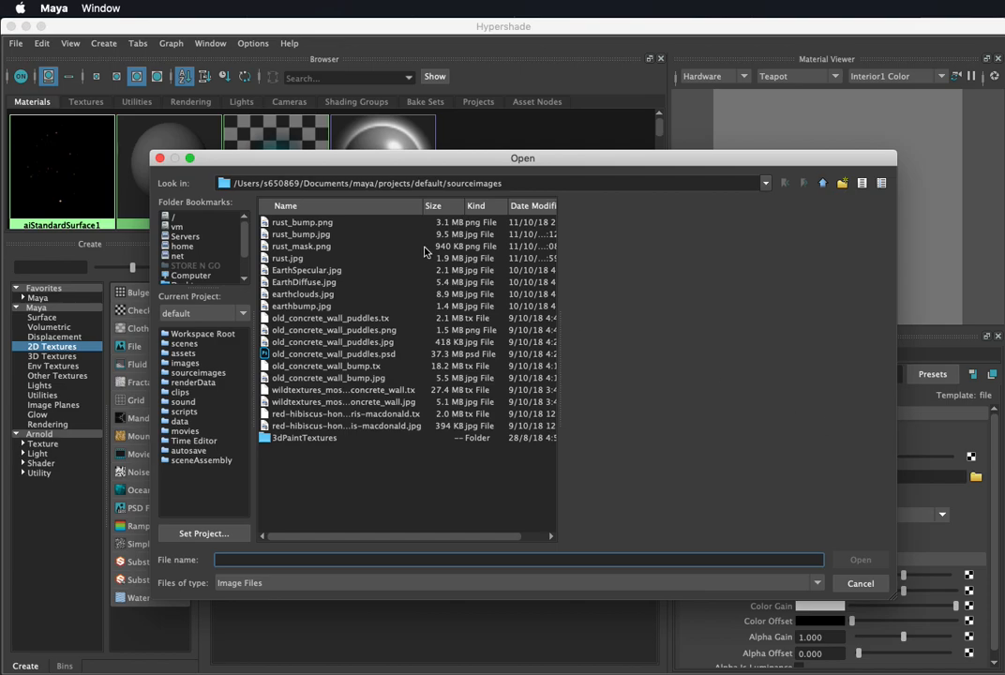
click(327, 248)
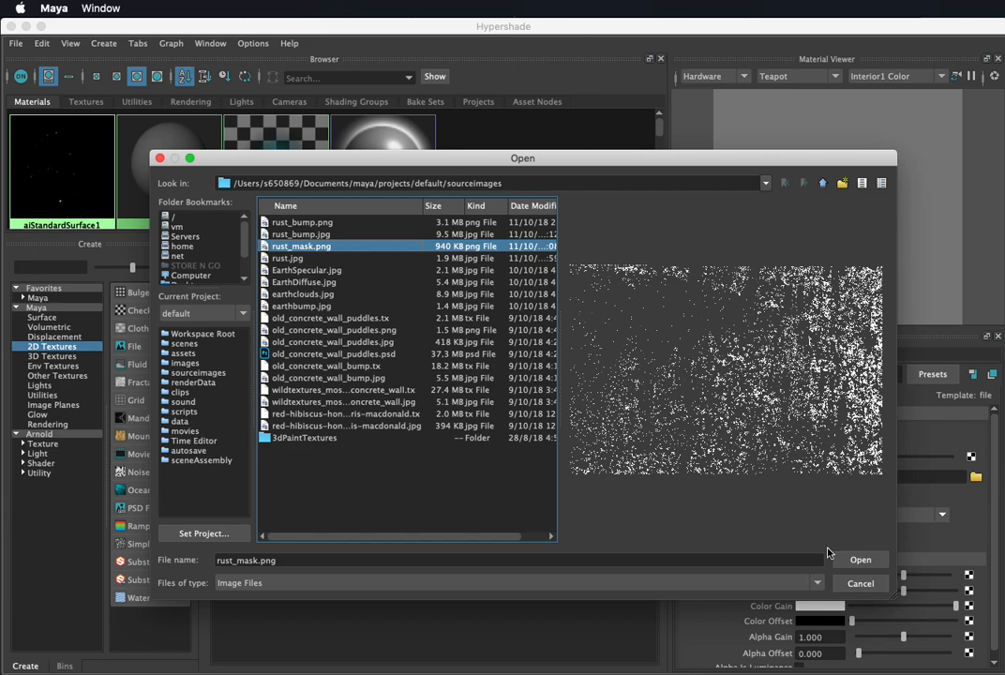
click(860, 560)
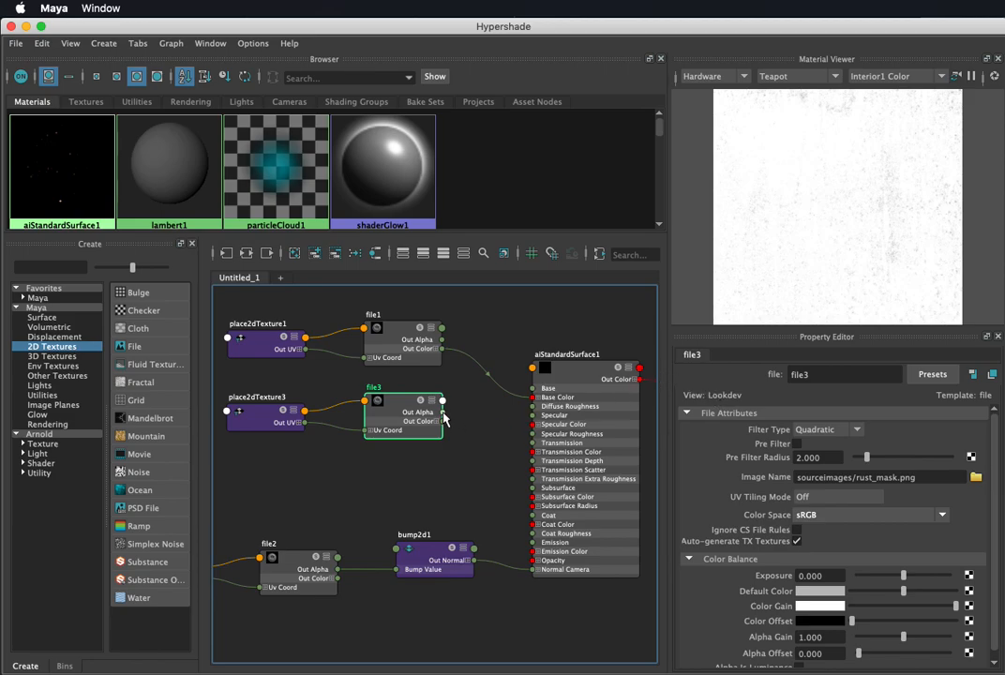
Step: Connect file3's Out Alpha to the metalness input of aiStandardSurface1
drag(459, 407, 532, 369)
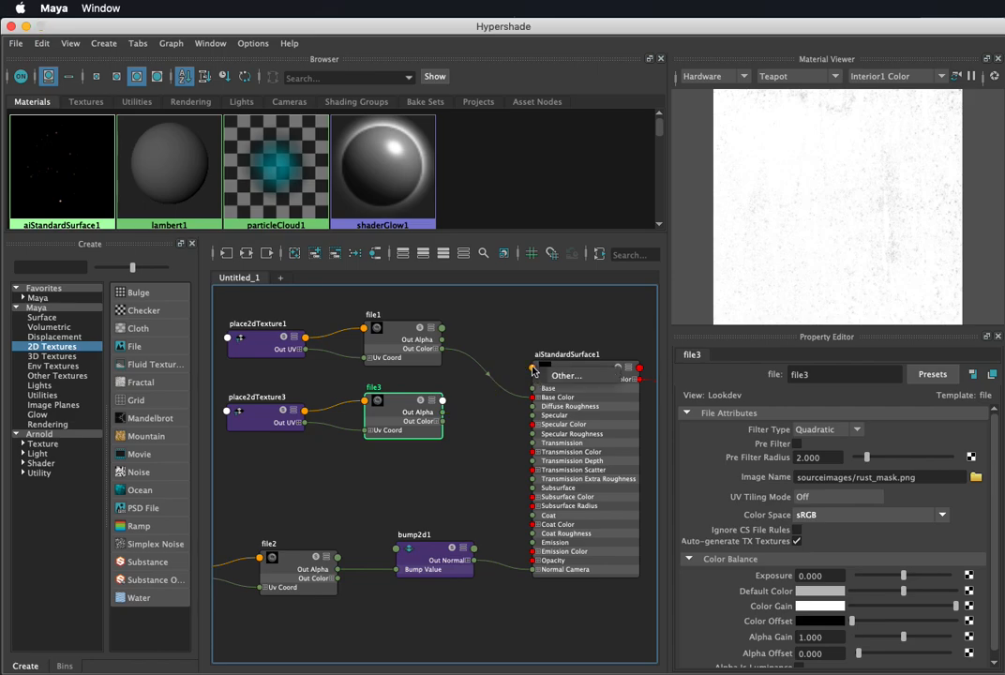
click(573, 376)
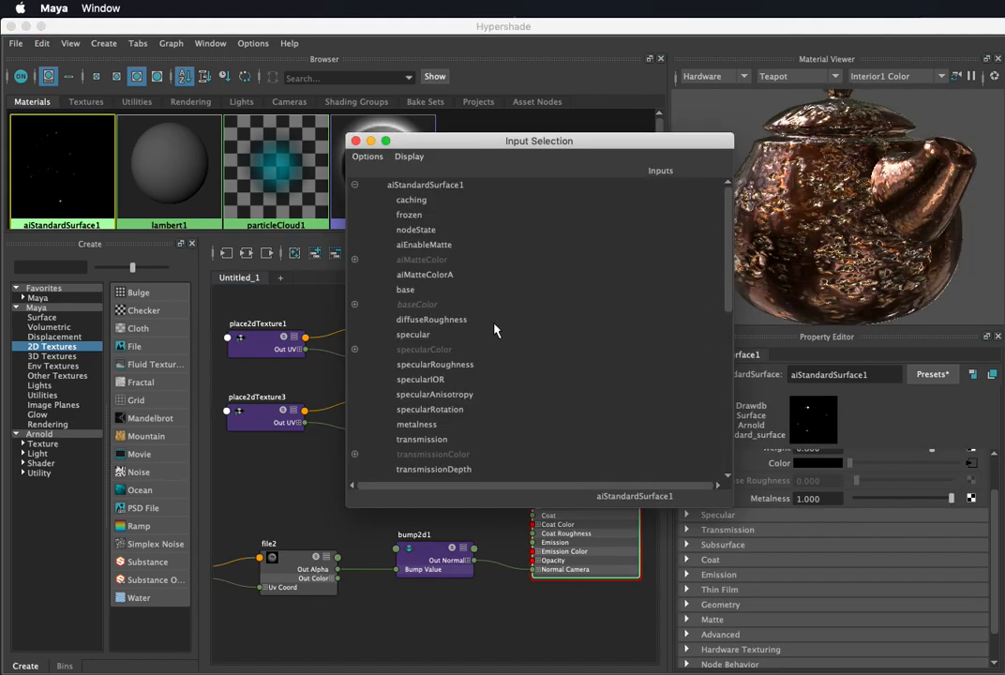
scroll(489, 375, down, 8)
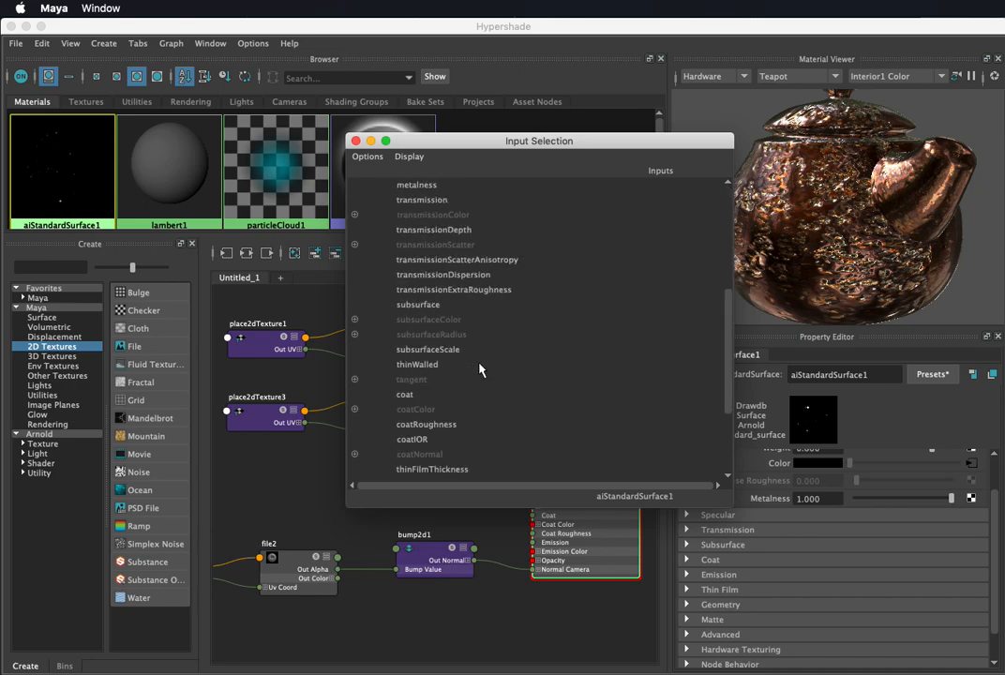
scroll(479, 369, up, 3)
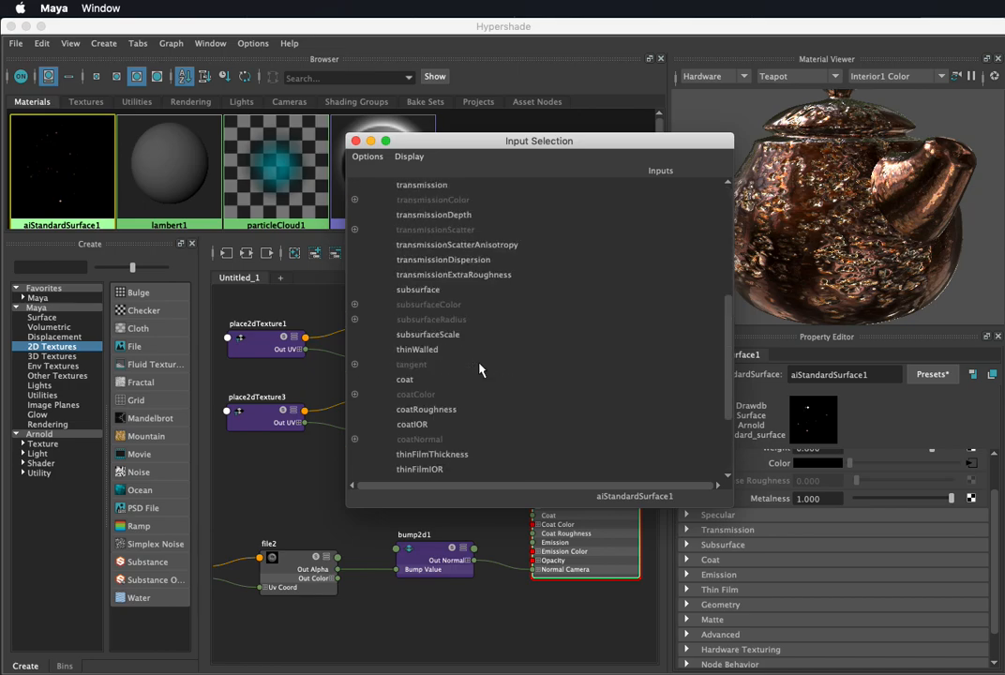
scroll(479, 369, down, 3)
scroll(479, 370, up, 9)
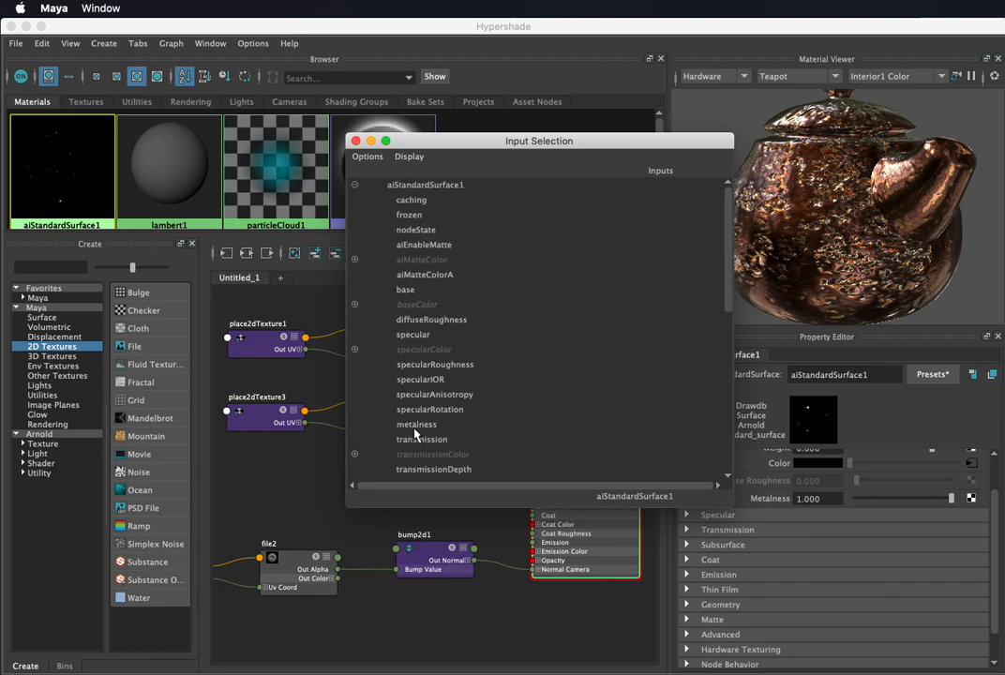
click(417, 424)
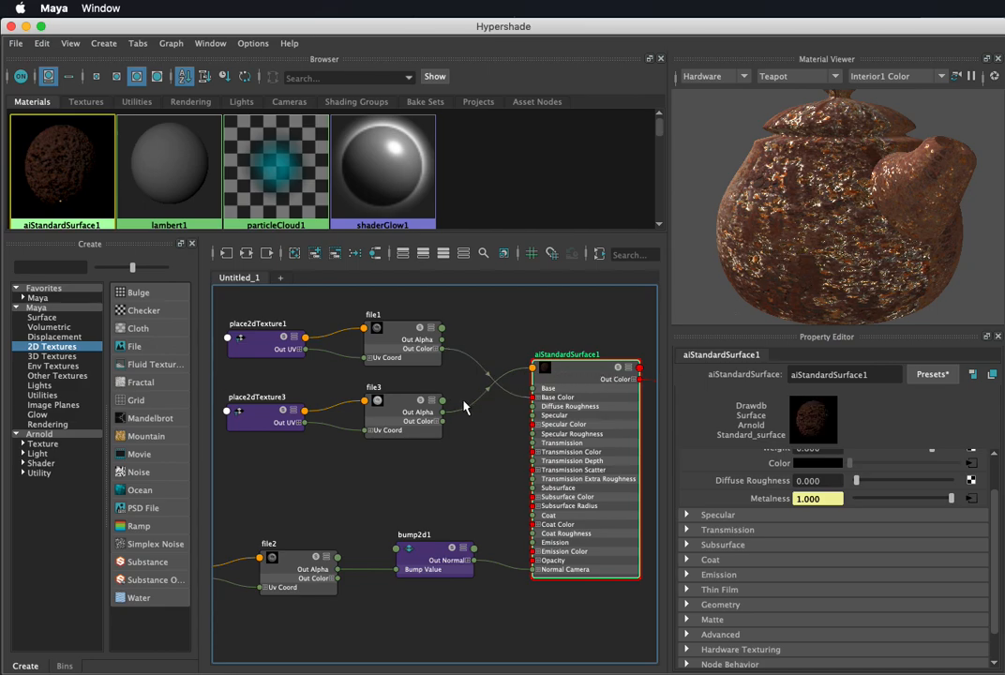
Step: Inspect the rust material on the teapot and set the Material Viewer environment to Interior2 Color
alt+drag(775, 229, 884, 232)
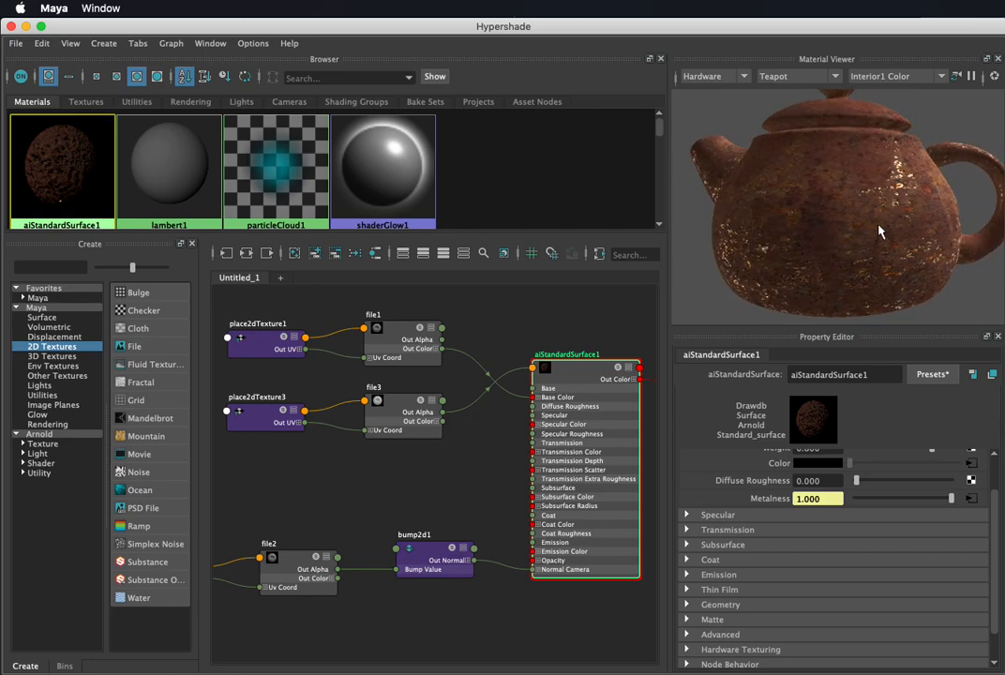
click(922, 79)
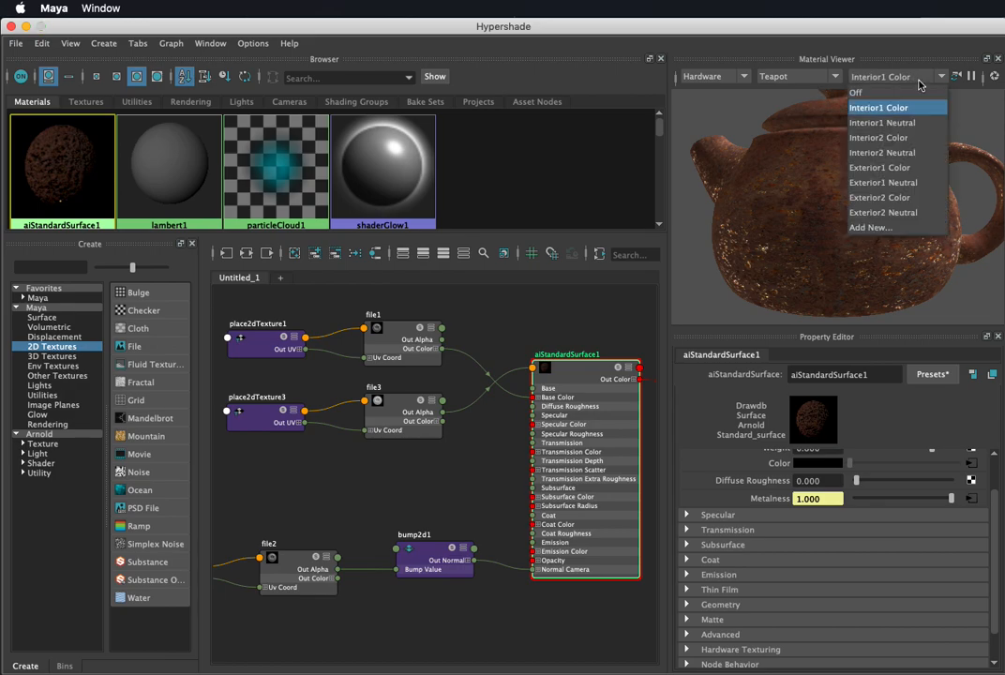
click(900, 136)
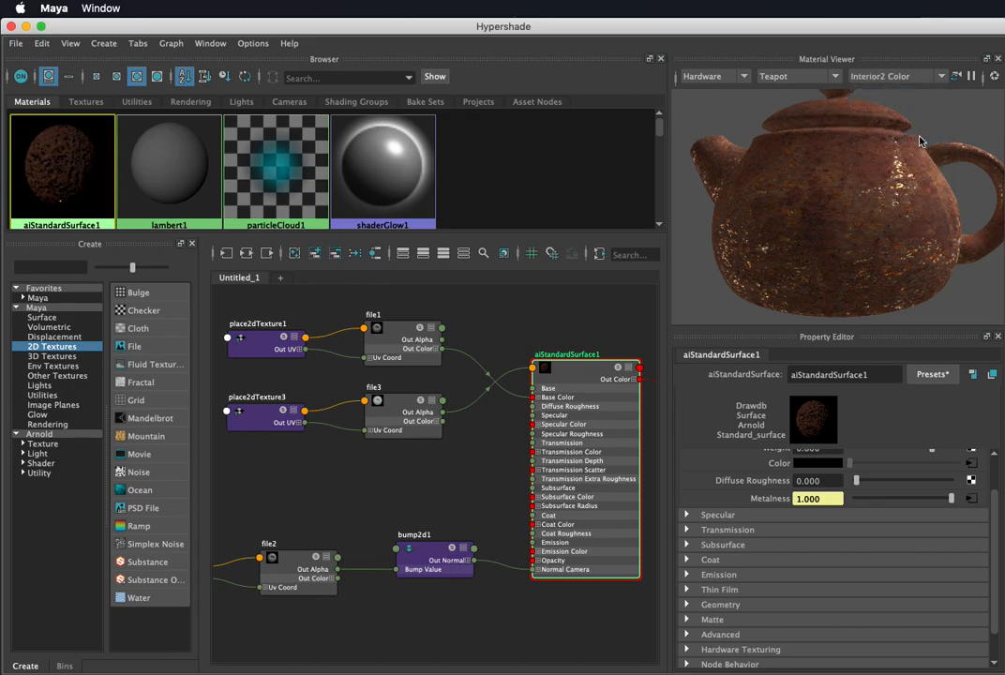
alt+drag(801, 206, 835, 206)
Step: Render the Material Viewer preview with Arnold and examine the rusty teapot from several sides
click(705, 77)
click(713, 108)
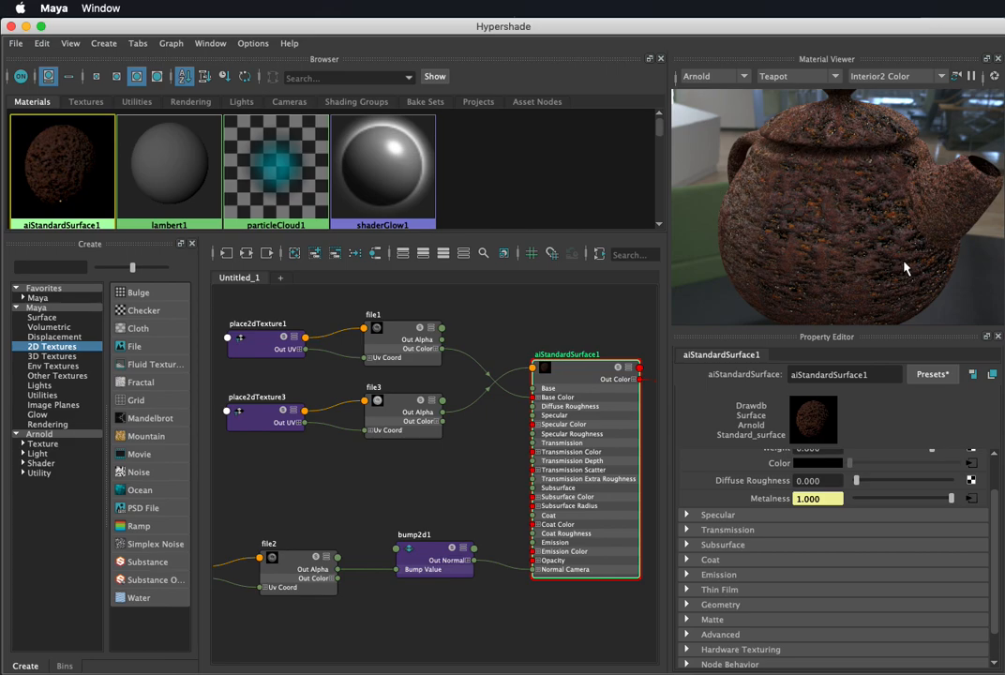
alt+drag(880, 253, 855, 240)
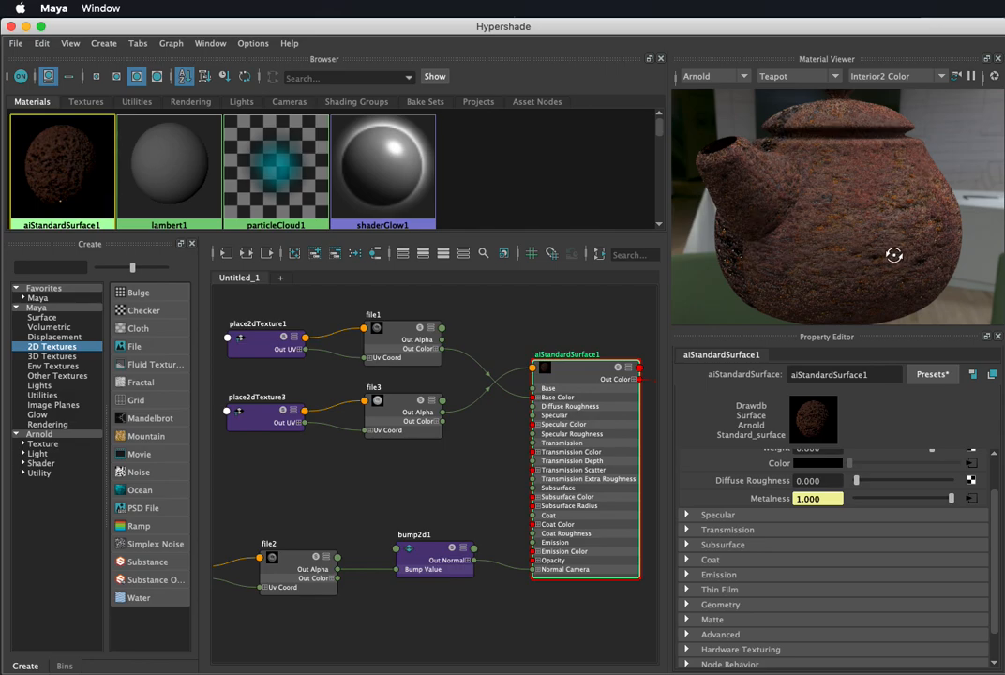
drag(893, 255, 897, 258)
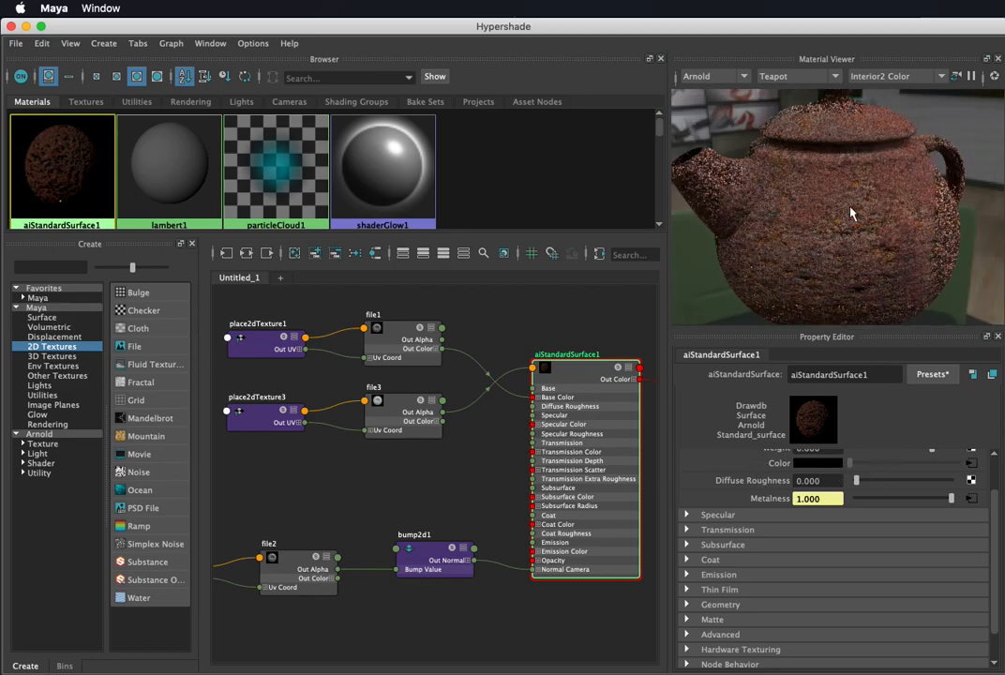
drag(736, 197, 879, 251)
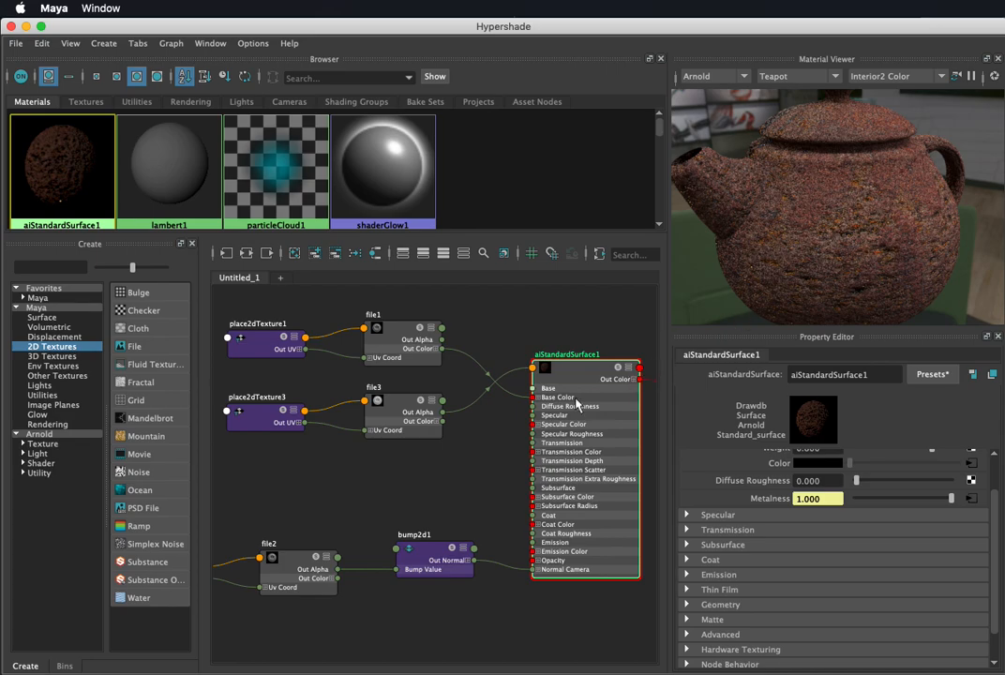
Step: Set the Material Viewer renderer back to Hardware and disconnect file3's Out Alpha from aiStandardSurface1
click(720, 76)
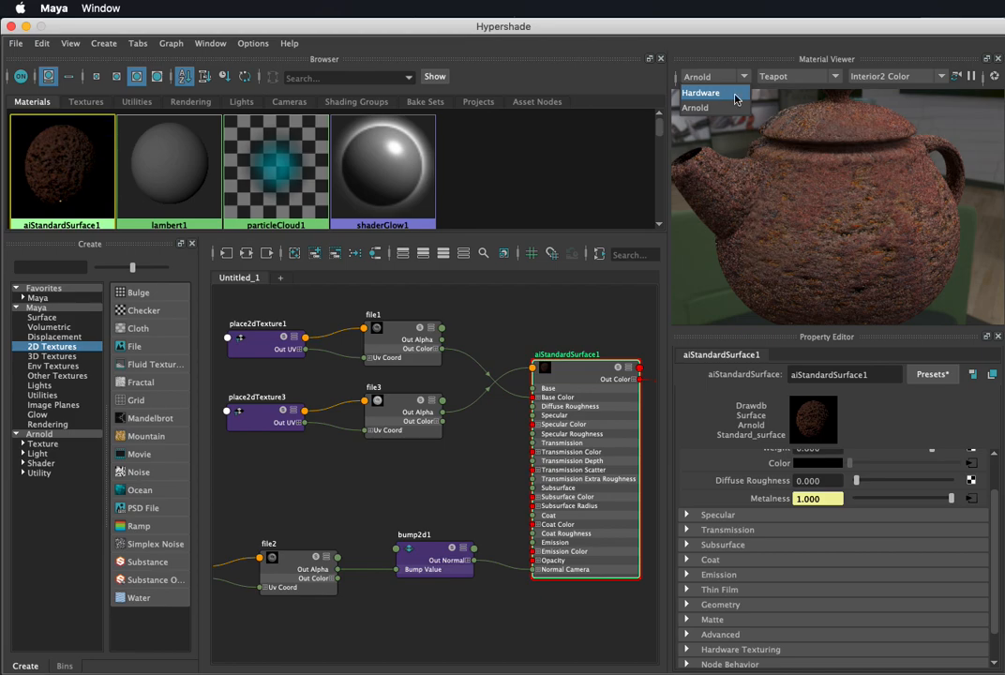
click(737, 96)
drag(917, 266, 867, 232)
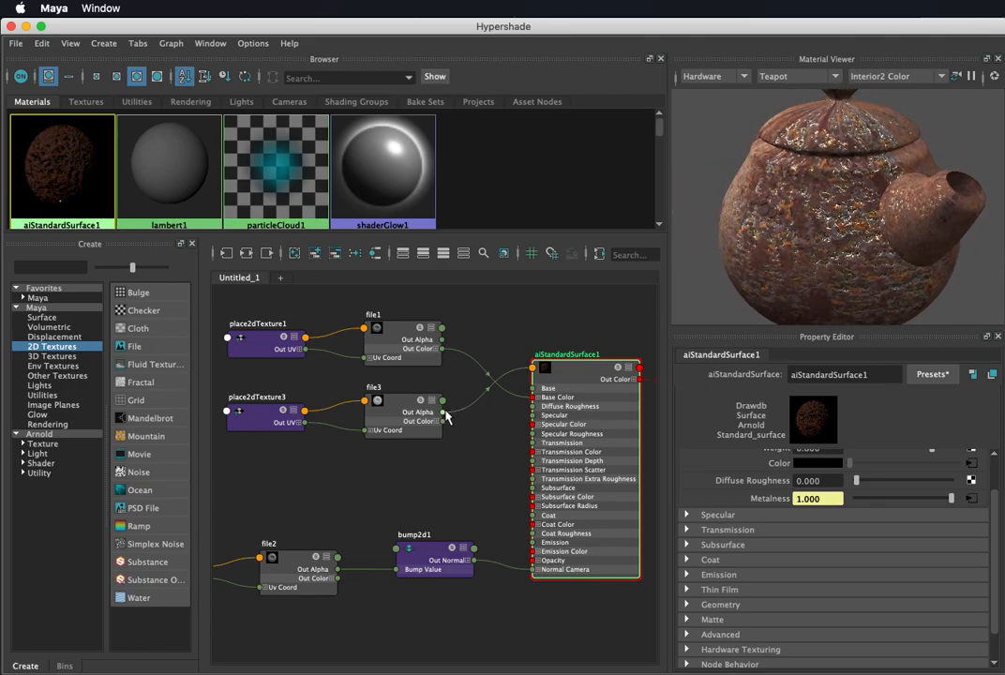
drag(443, 412, 488, 372)
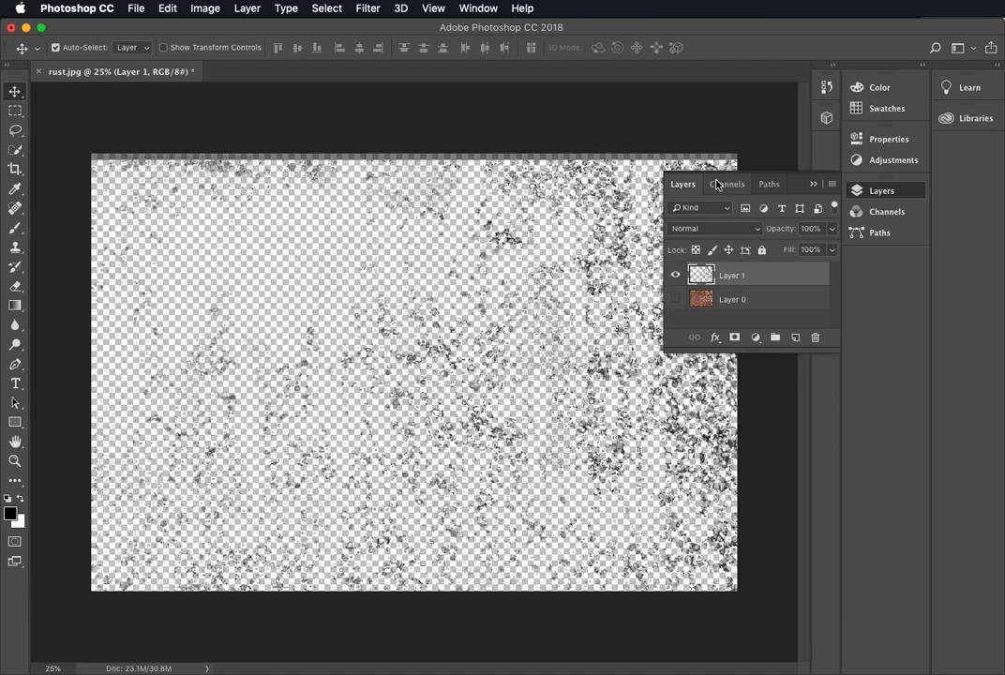
Step: Switch to Photoshop and quick-export the black speckle layer as rust_mask.png into sourceimages, replacing the existing file
click(137, 8)
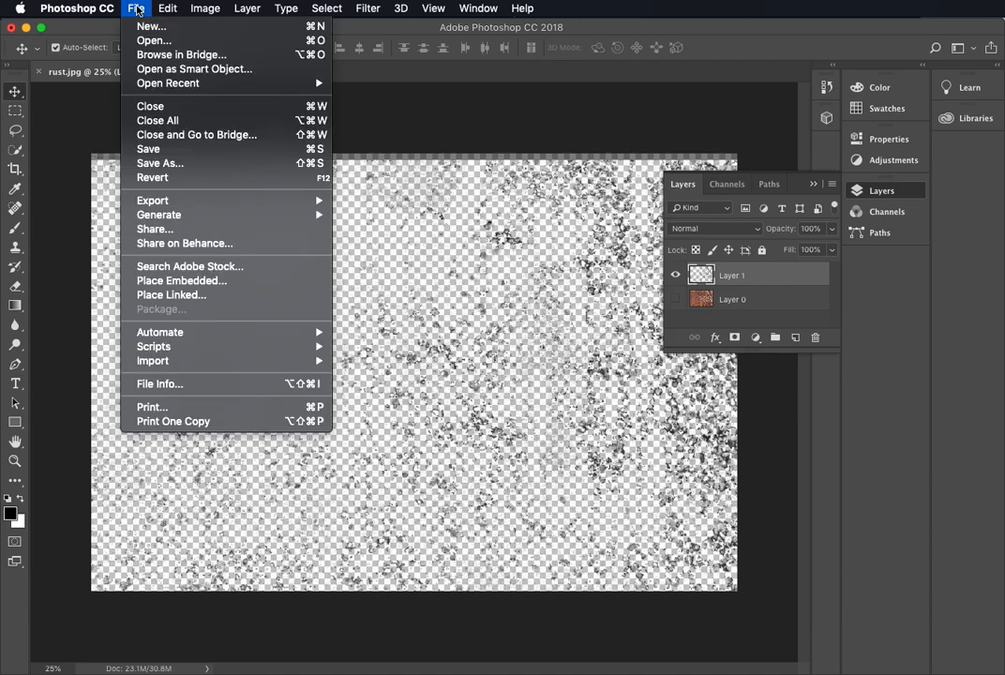
mouse_move(179, 200)
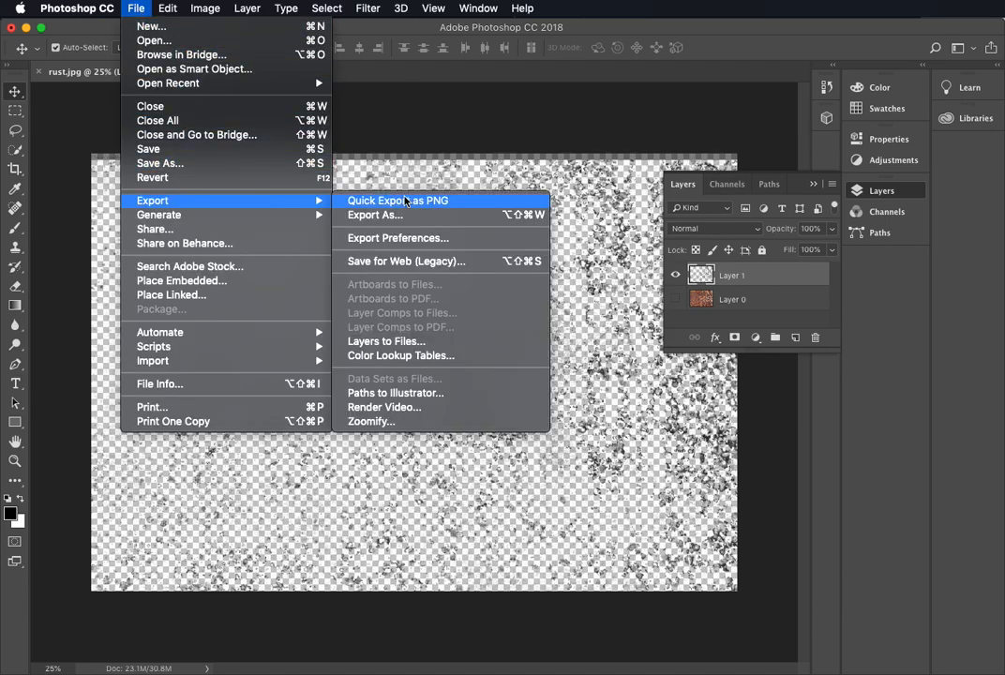
click(339, 164)
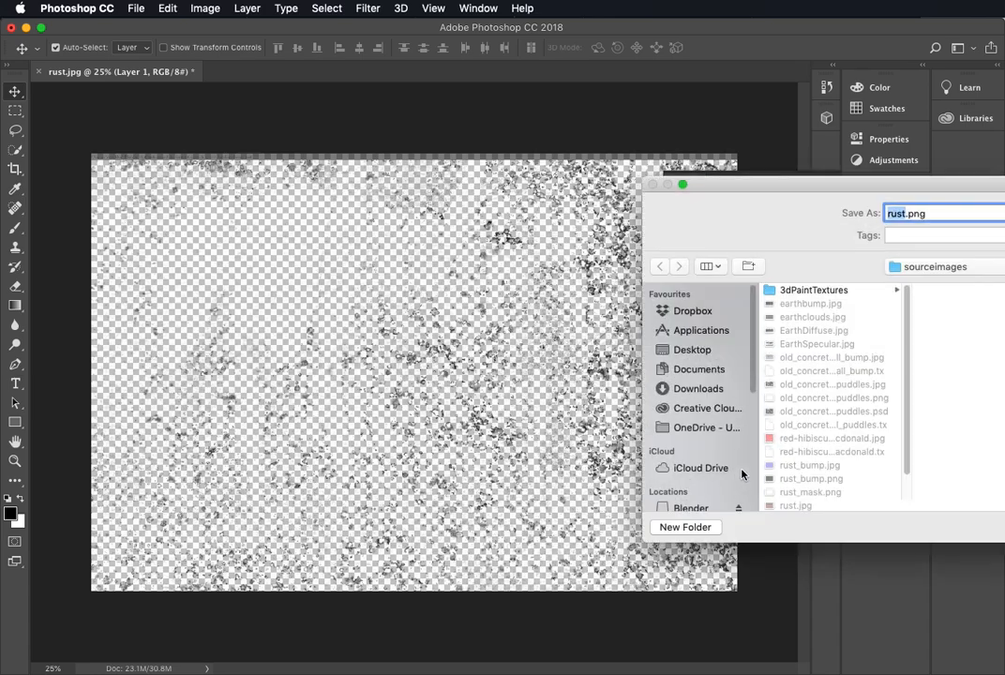
drag(859, 190, 519, 164)
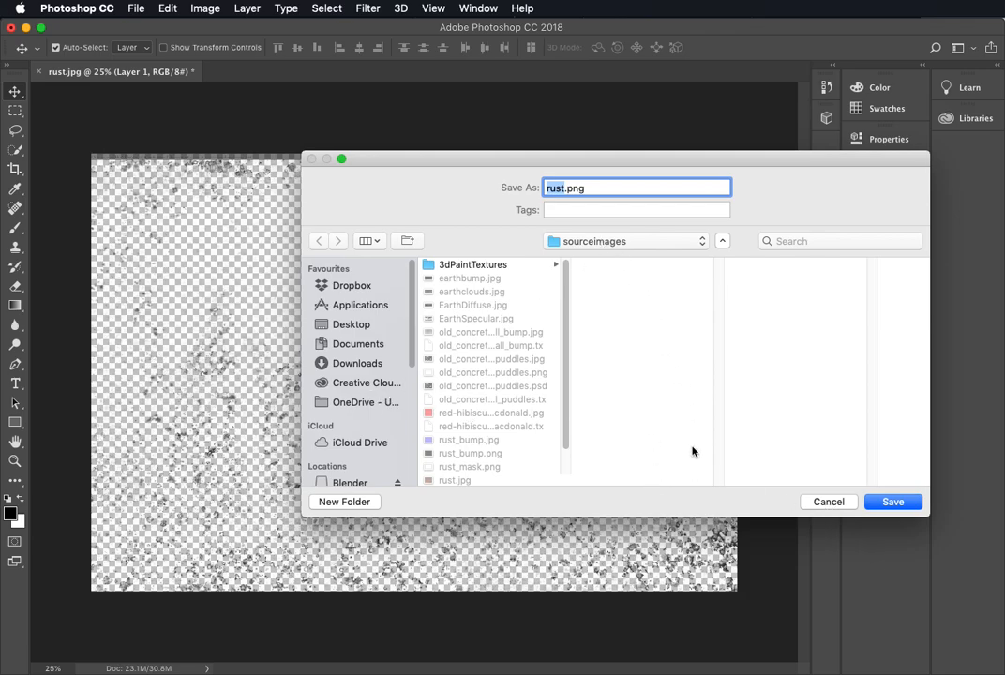
click(564, 189)
text(_mask)
click(896, 508)
click(724, 257)
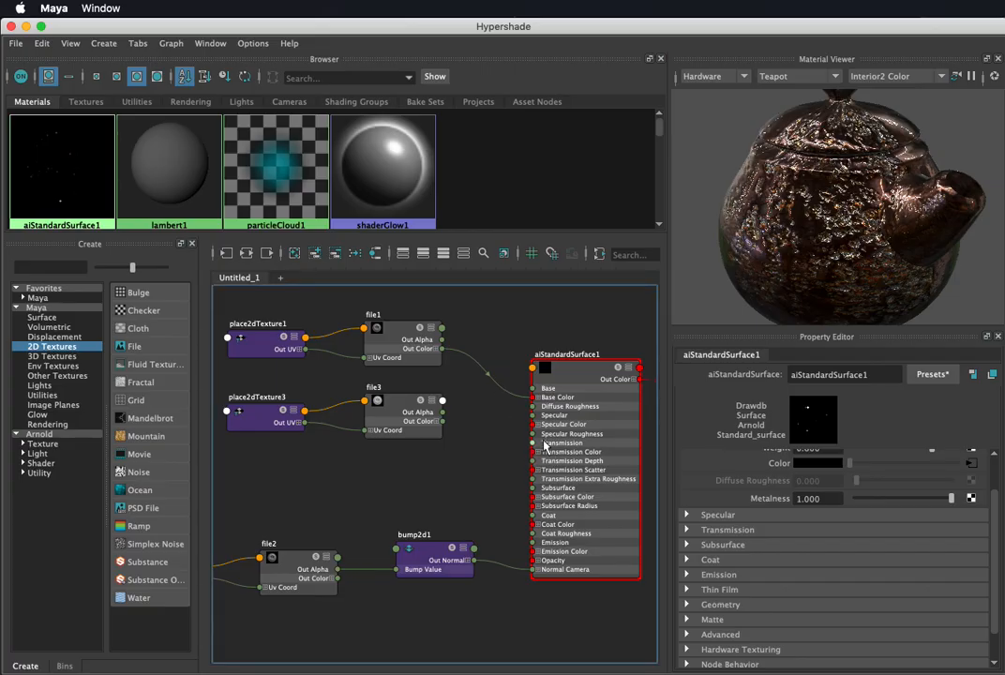
Step: In Maya's Hypershade, reload the re-exported rust_mask.png as the image of the file3 node
click(410, 410)
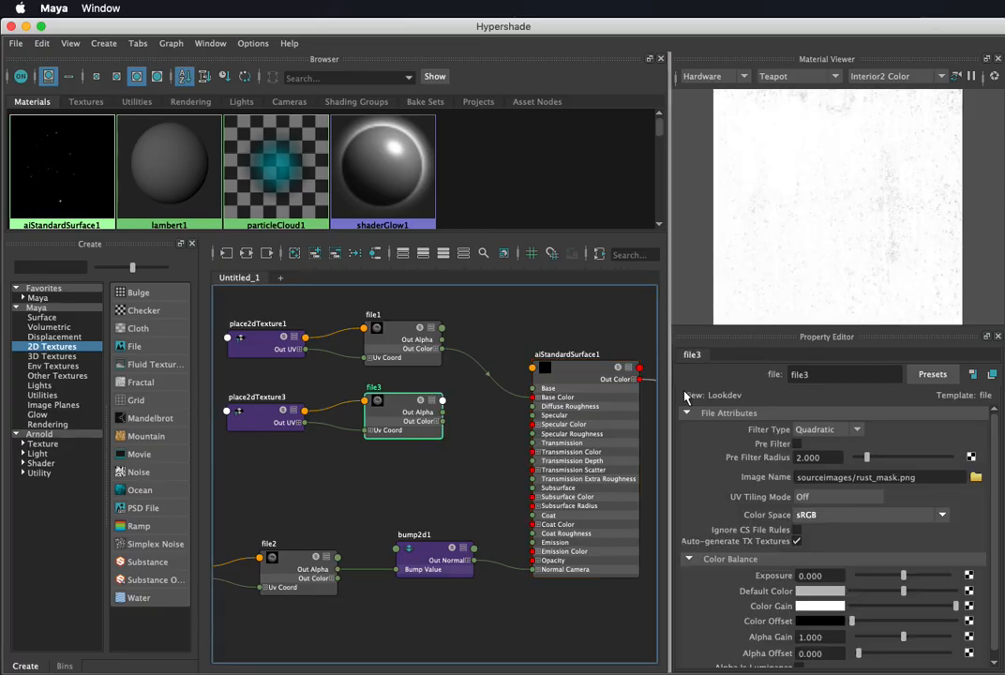
click(975, 478)
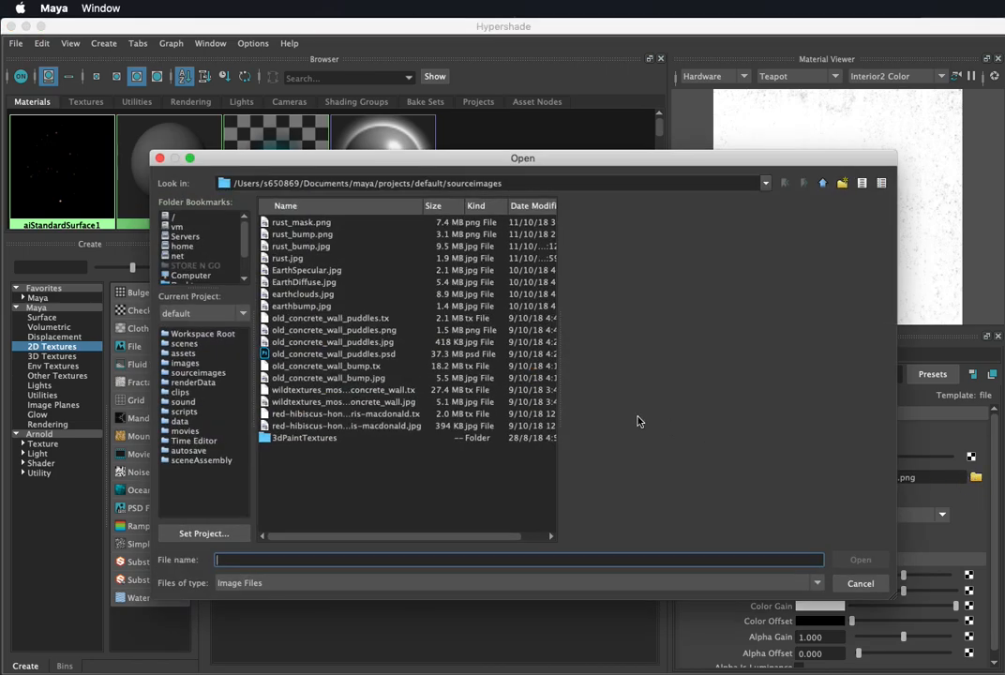
click(326, 222)
click(861, 560)
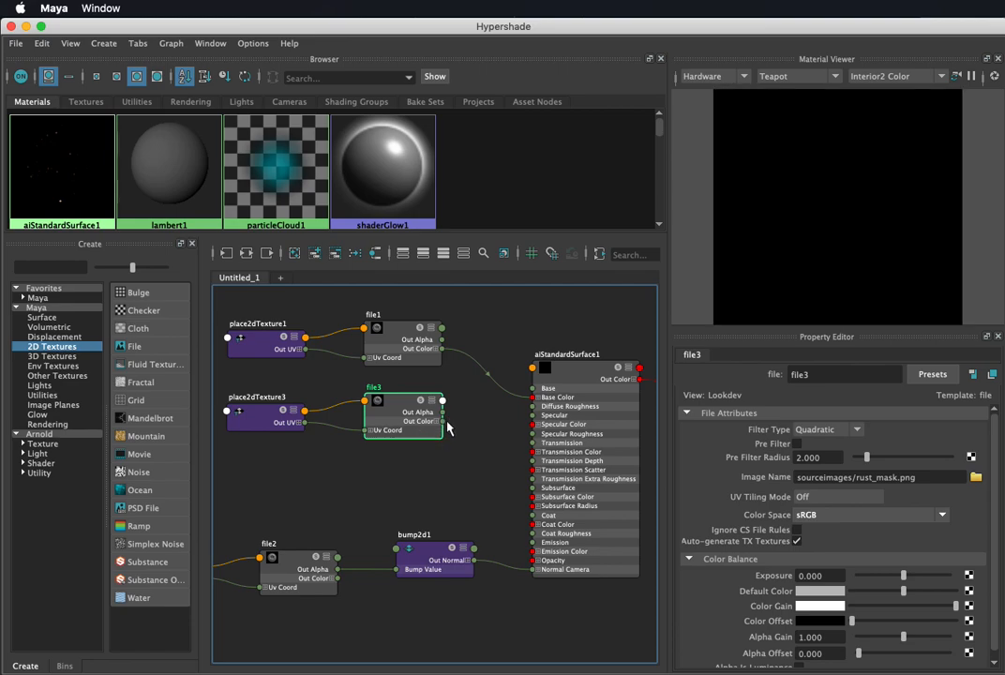
Step: Connect file3's Out Alpha to aiStandardSurface1's metalness again and check the teapot preview
drag(444, 419, 532, 372)
click(565, 376)
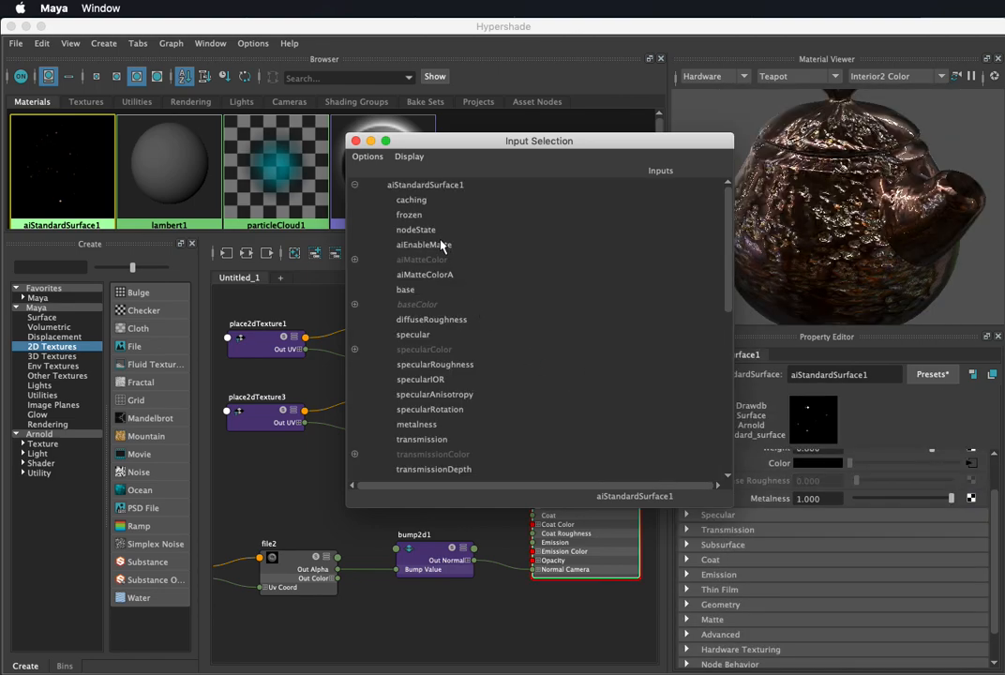
click(444, 427)
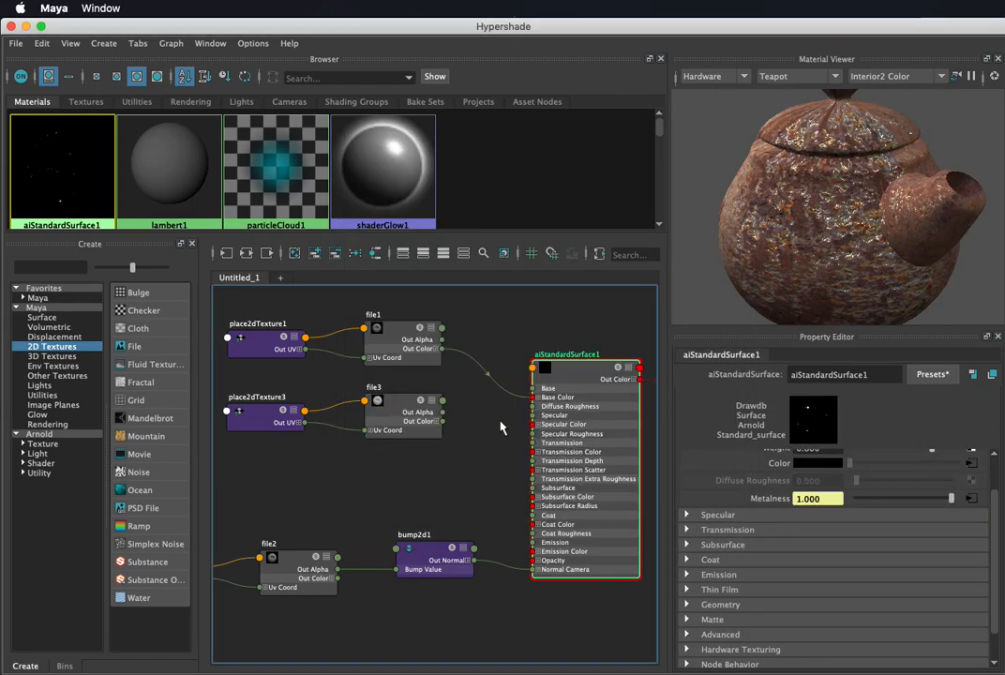
alt+drag(801, 260, 808, 203)
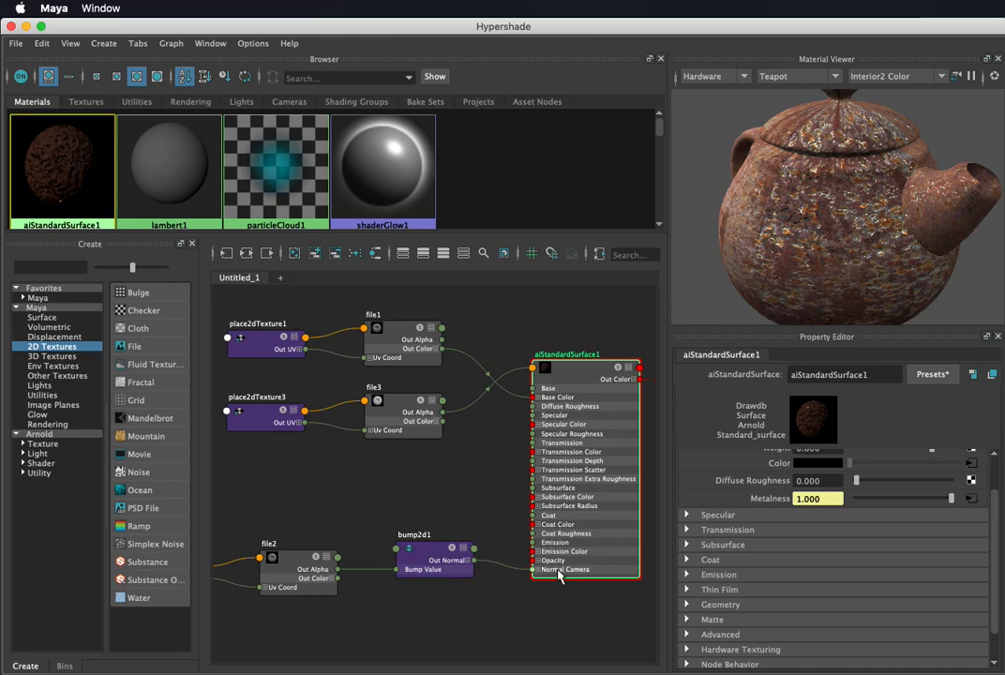
Step: Set the Bump Depth of bump2d1 to 0 and inspect the teapot without bump
click(432, 560)
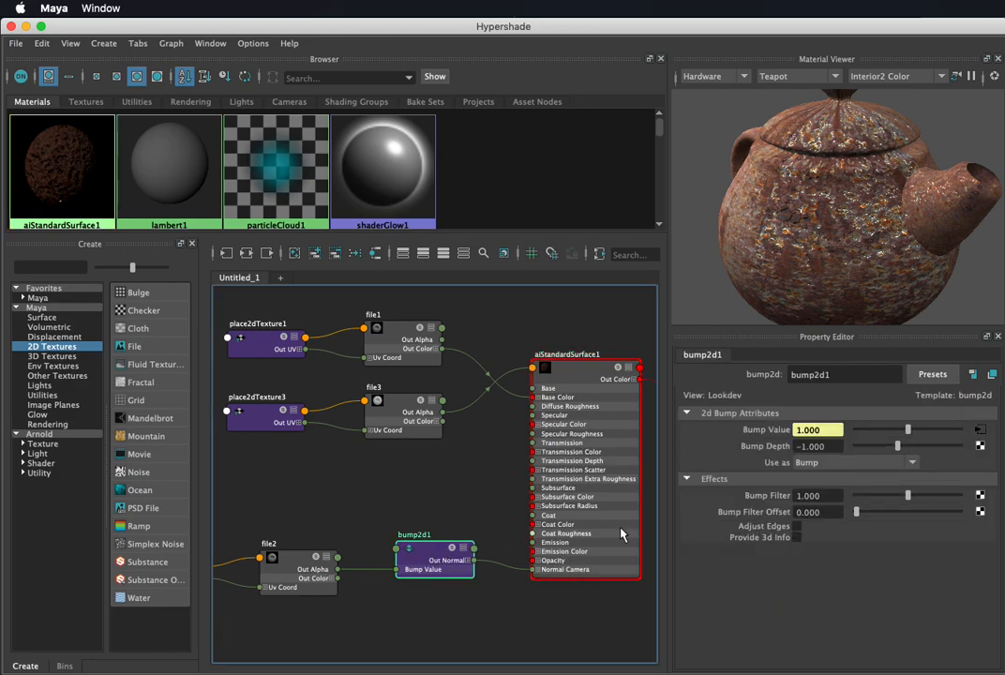
click(797, 447)
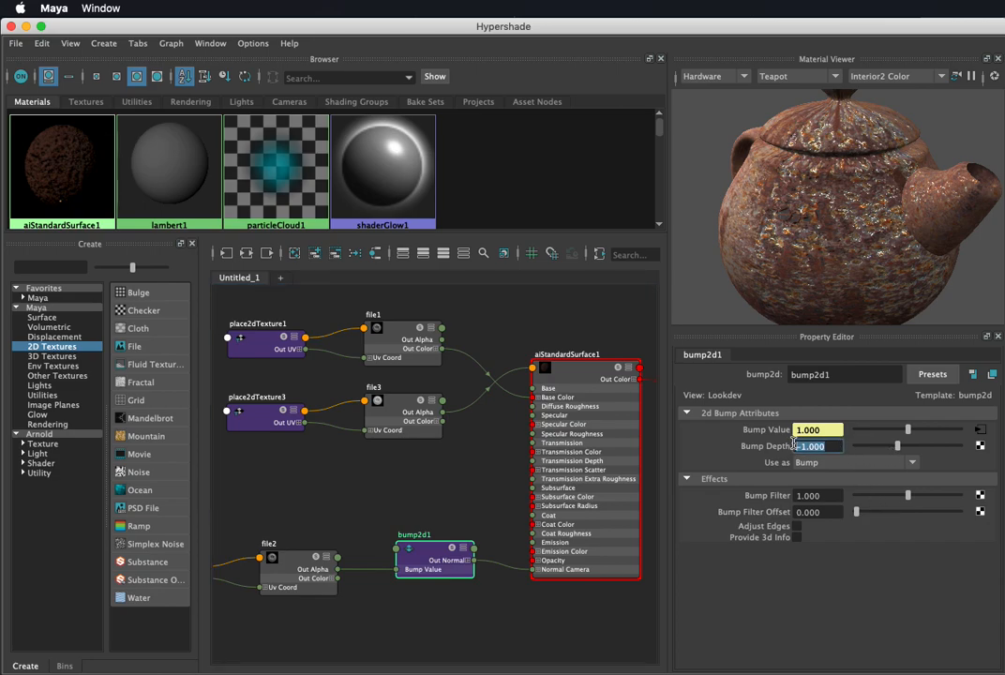
text(0)
key(Return)
alt+drag(863, 248, 649, 230)
mouse_move(842, 265)
alt+mouse_down()
mouse_move(788, 204)
mouse_move(813, 219)
mouse_move(828, 261)
alt+mouse_up()
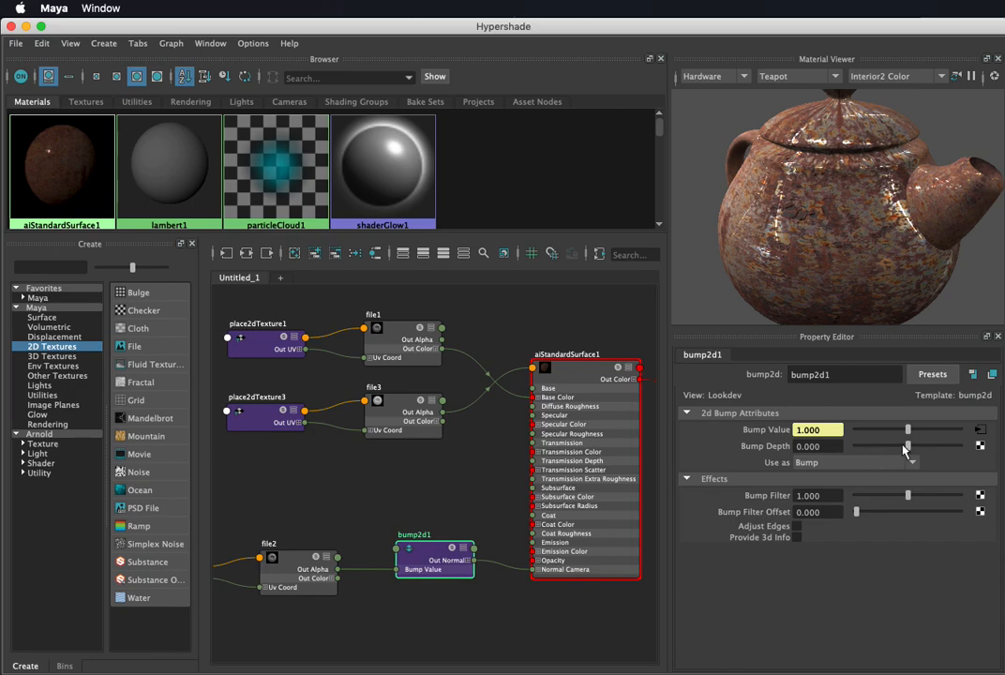
Step: Set the Bump Depth of bump2d1 to -0.2 and inspect the teapot from other angles
click(832, 446)
key(BackSpace)
text(-0.2)
key(Return)
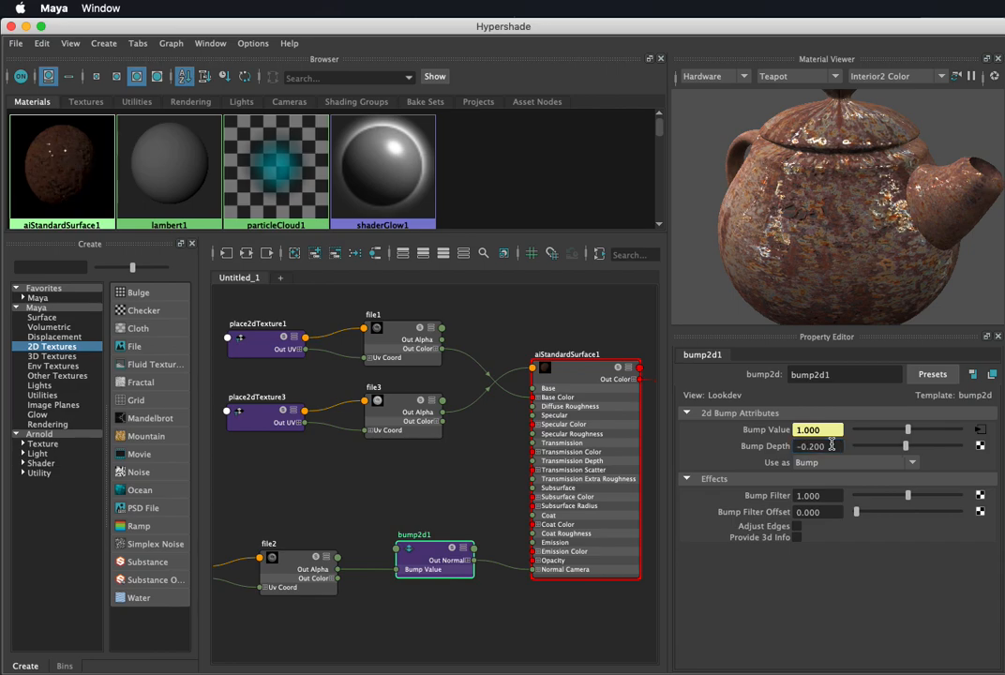
alt+drag(857, 285, 901, 257)
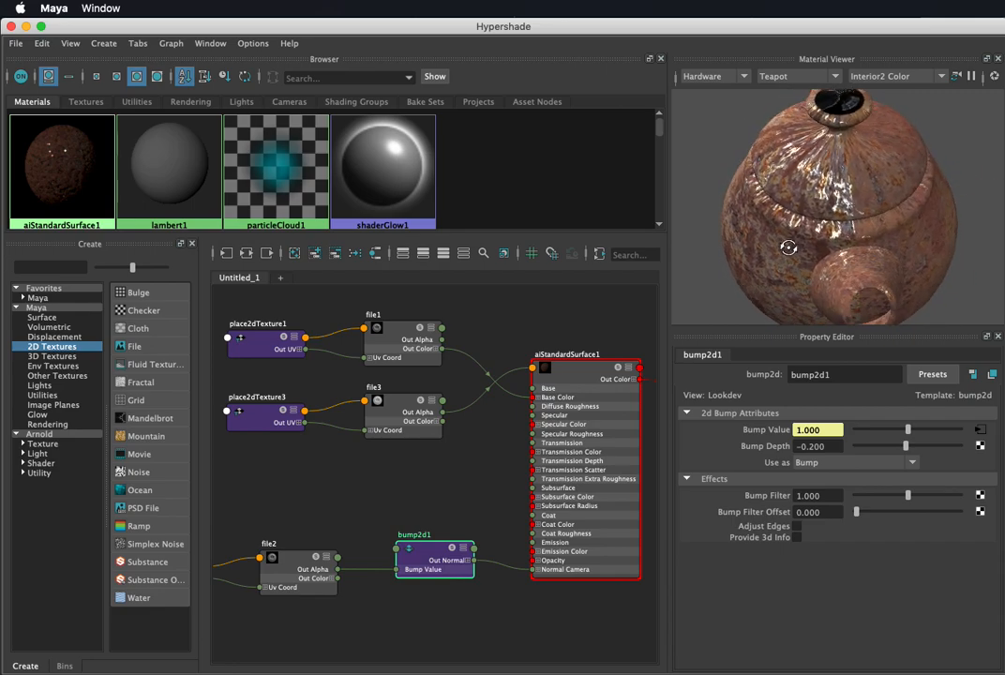
Step: Examine the metallic reflections and bump on the teapot preview from the top, the sides and below
alt+drag(695, 217, 672, 210)
alt+drag(819, 215, 781, 196)
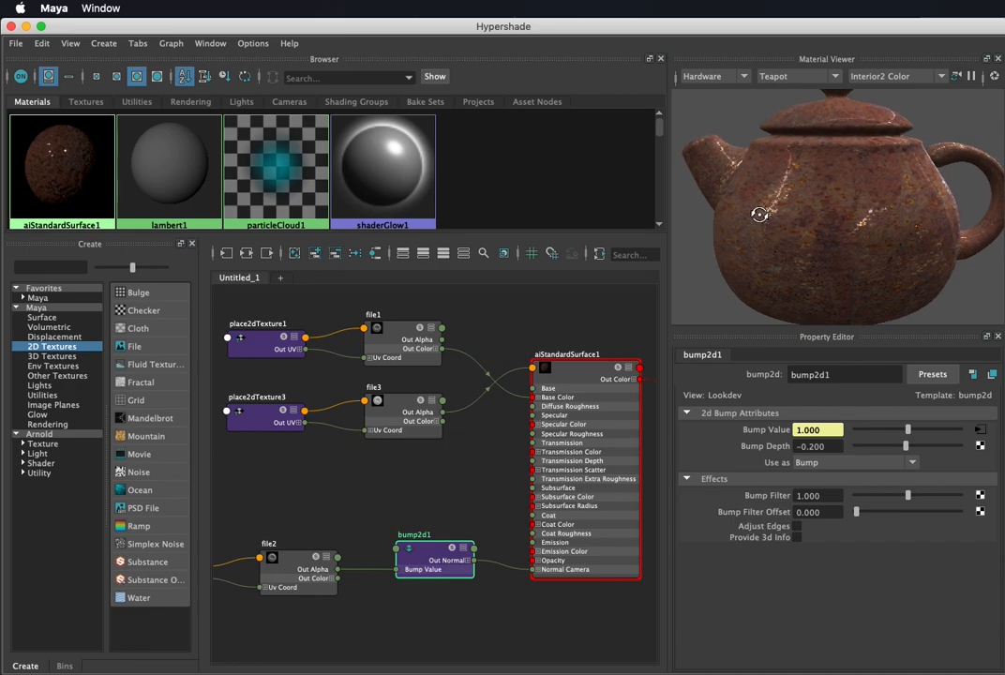
alt+drag(802, 235, 744, 191)
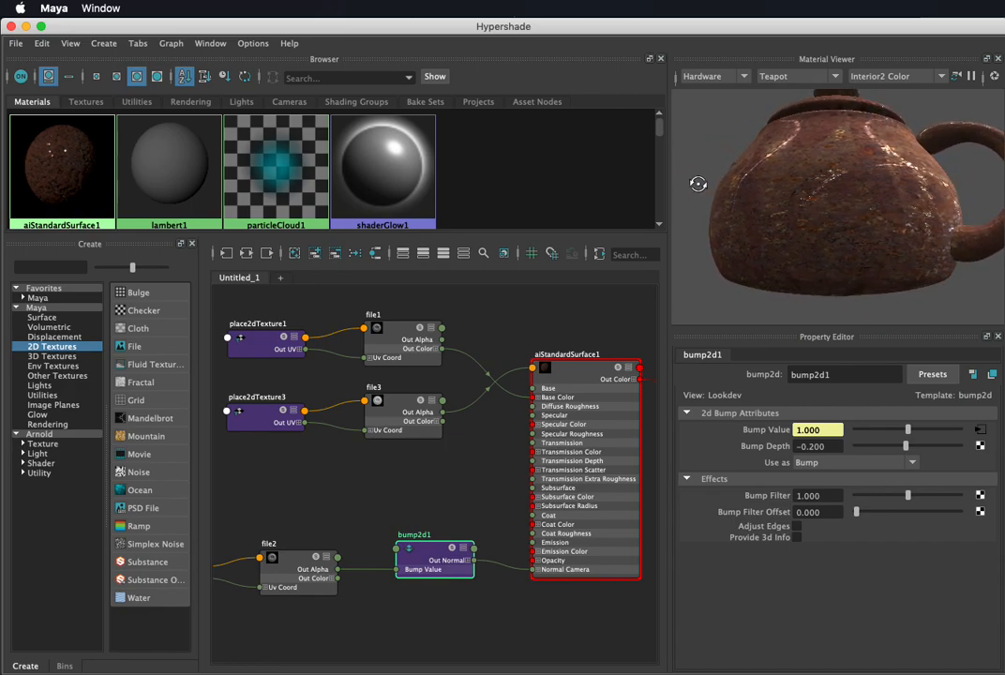
alt+drag(678, 186, 817, 240)
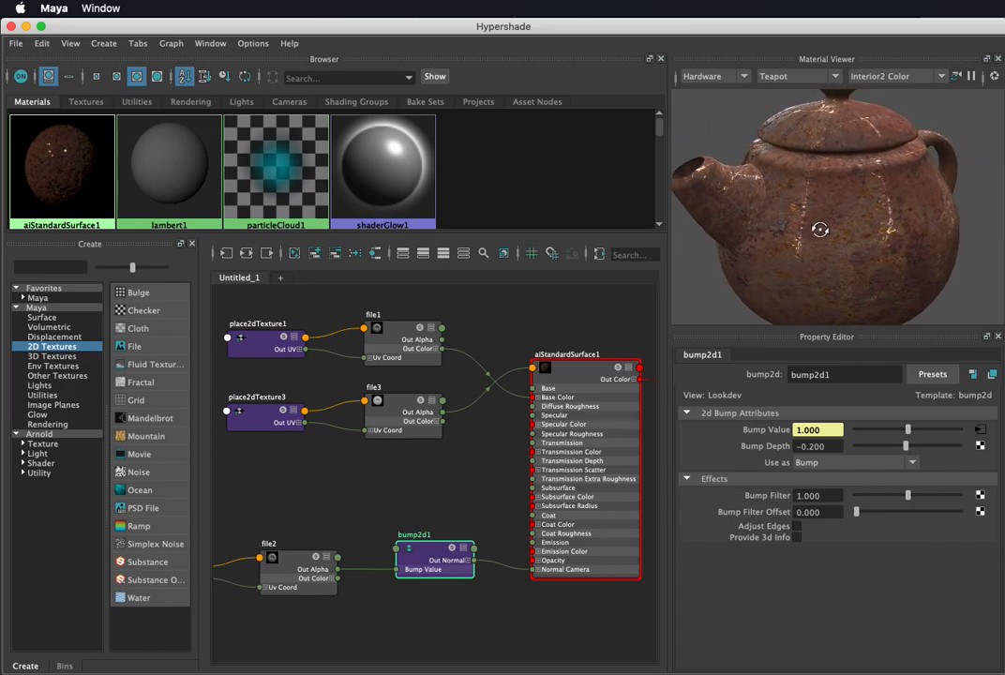
alt+drag(869, 267, 852, 225)
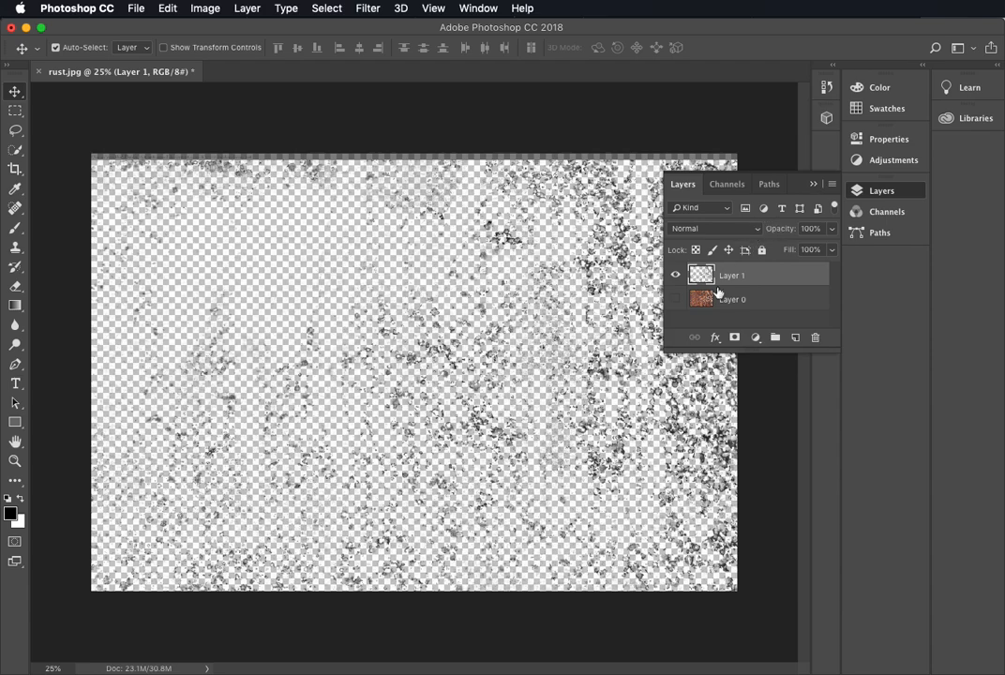
Step: Switch to Photoshop, hide Layer 1 in rust.jpg, and select and show Layer 0
click(675, 276)
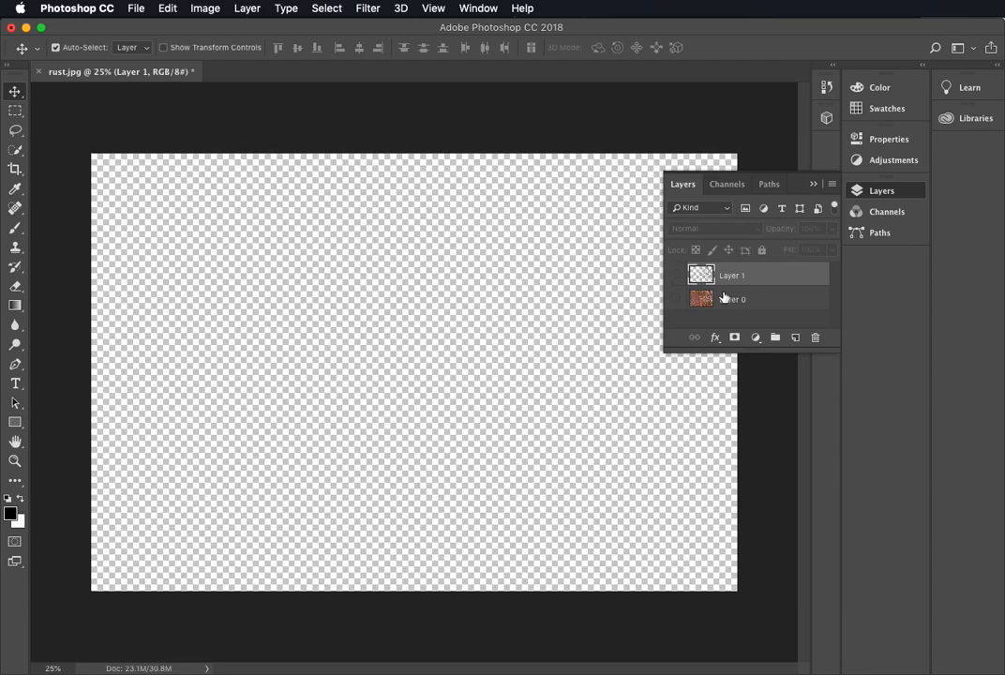
click(718, 299)
click(676, 299)
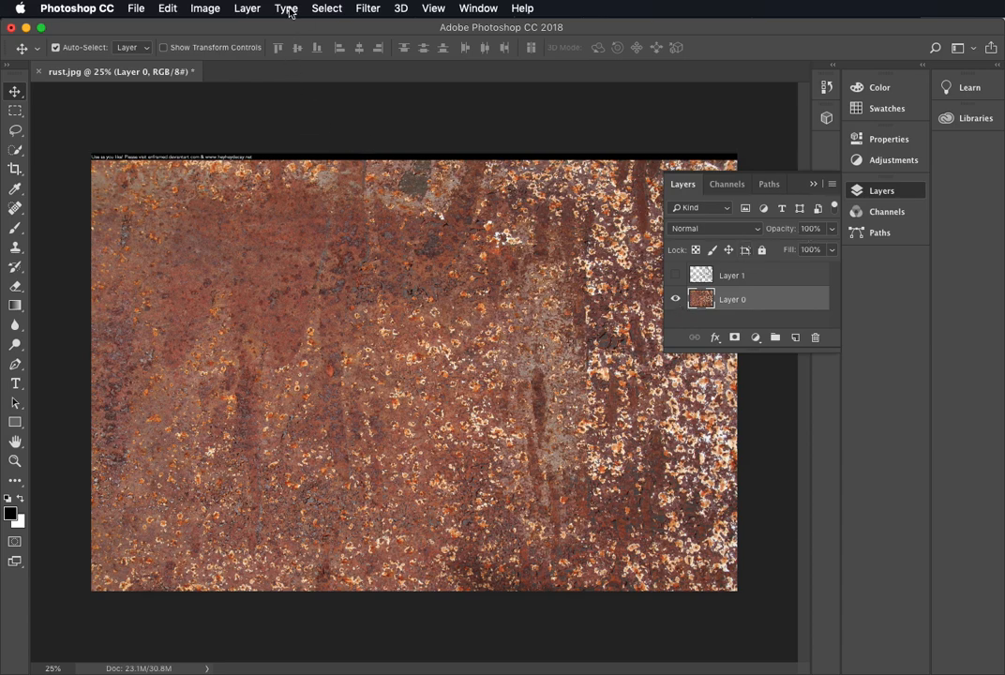
Step: Start a Color Range selection on Layer 0, sampling a pale speck in the rust with Invert turned off
click(326, 9)
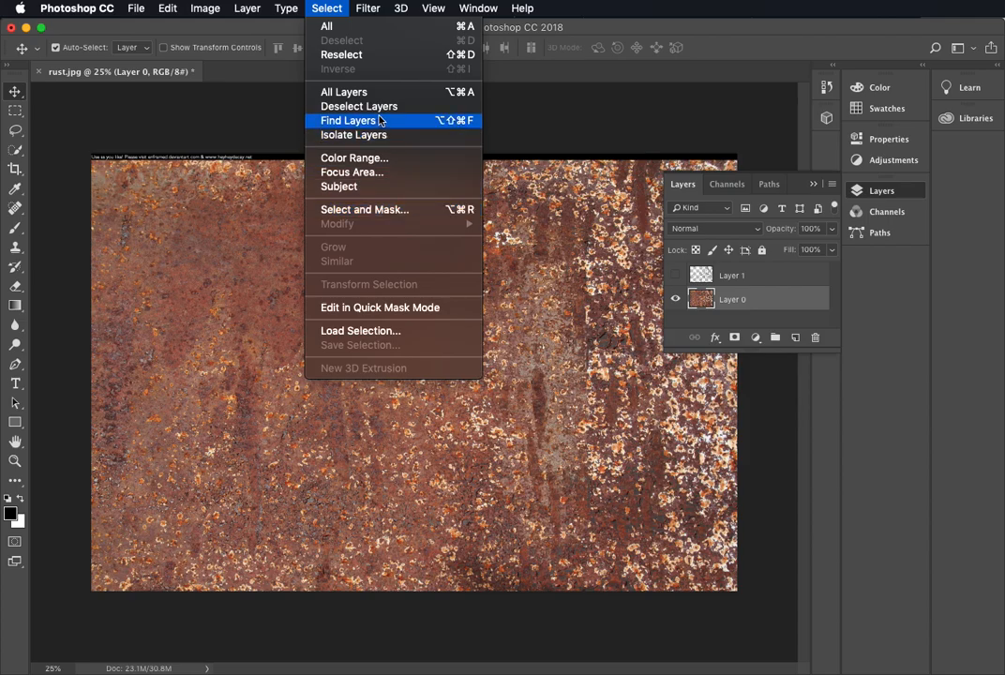
click(385, 158)
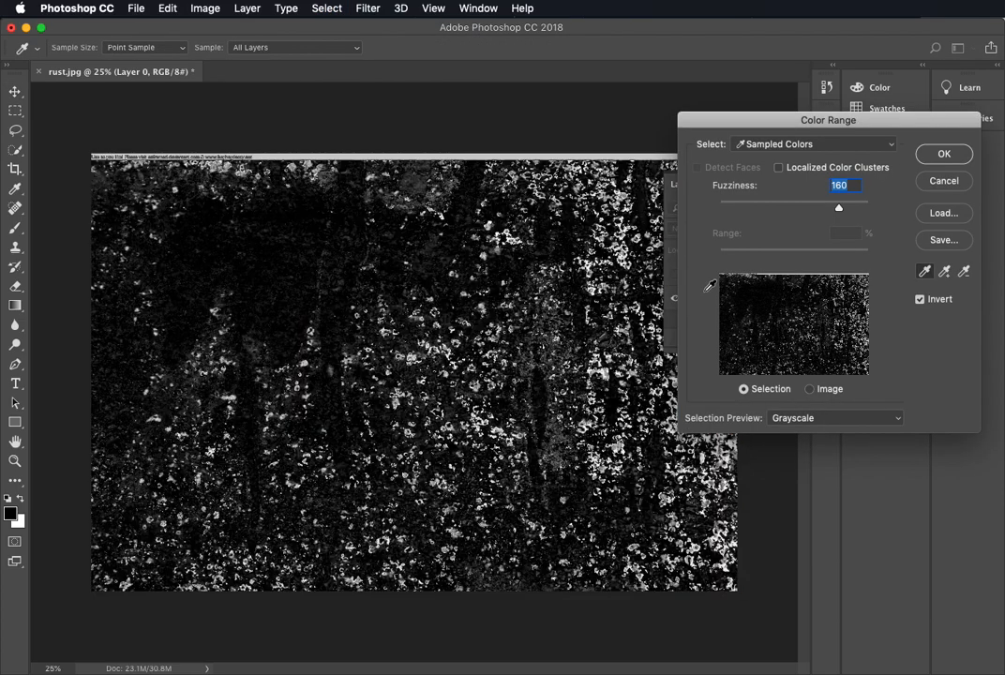
click(945, 272)
click(925, 272)
click(510, 311)
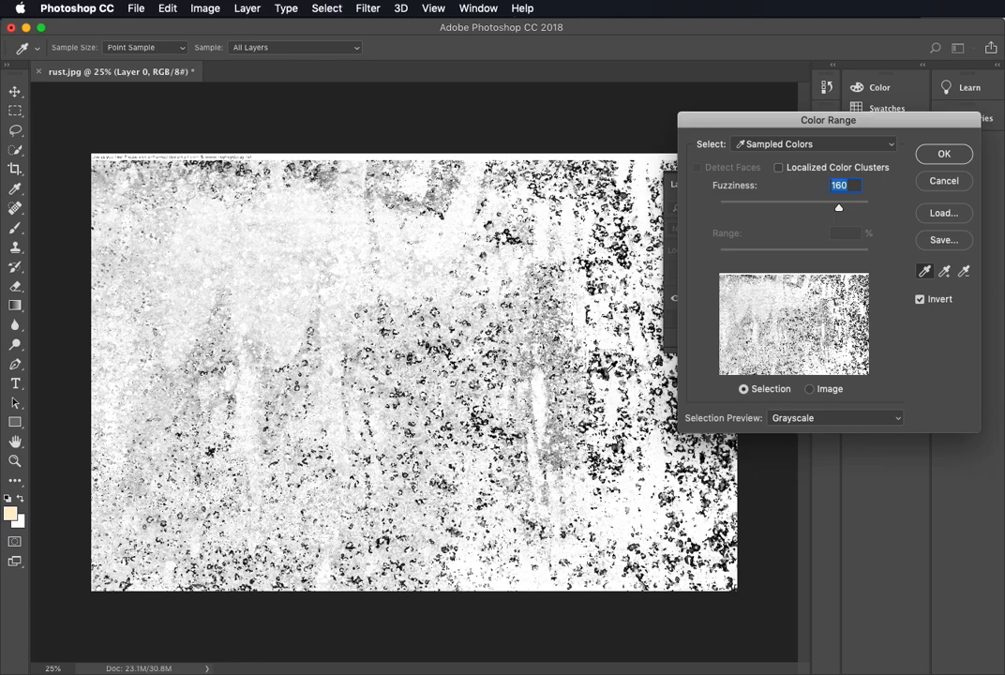
click(924, 301)
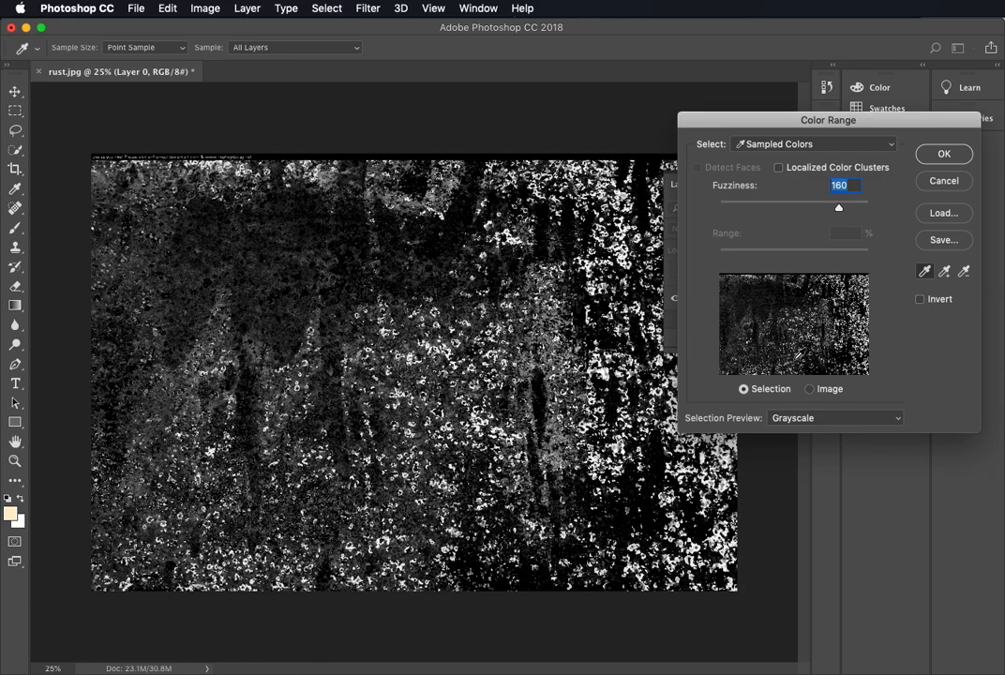
Step: Resample the Color Range from the light orange specks and lower the Fuzziness to 56
click(604, 377)
click(605, 377)
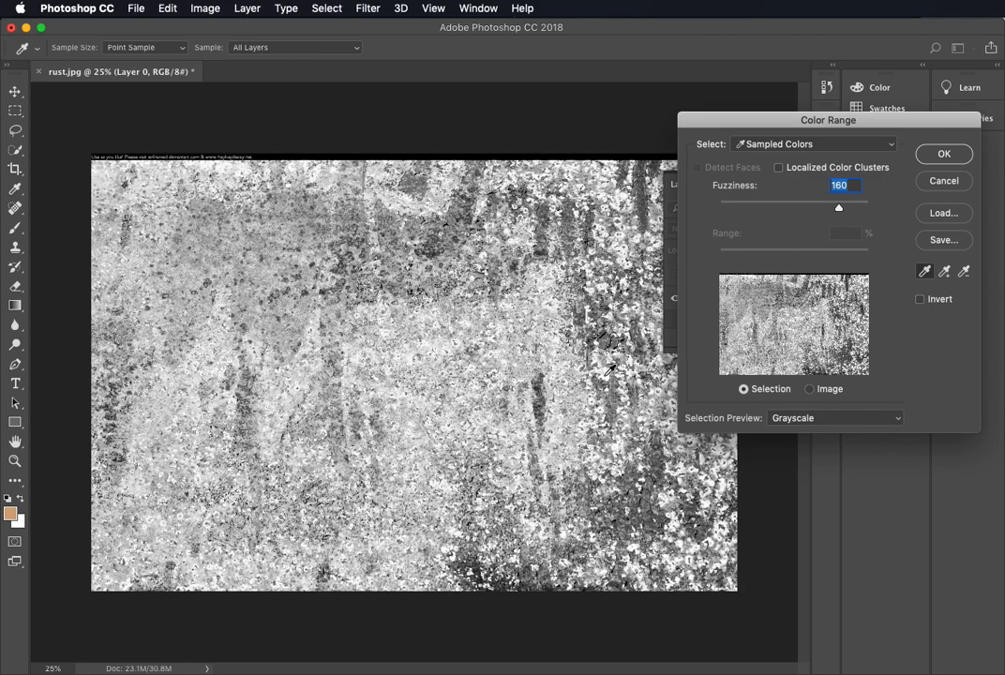
click(605, 377)
click(605, 377)
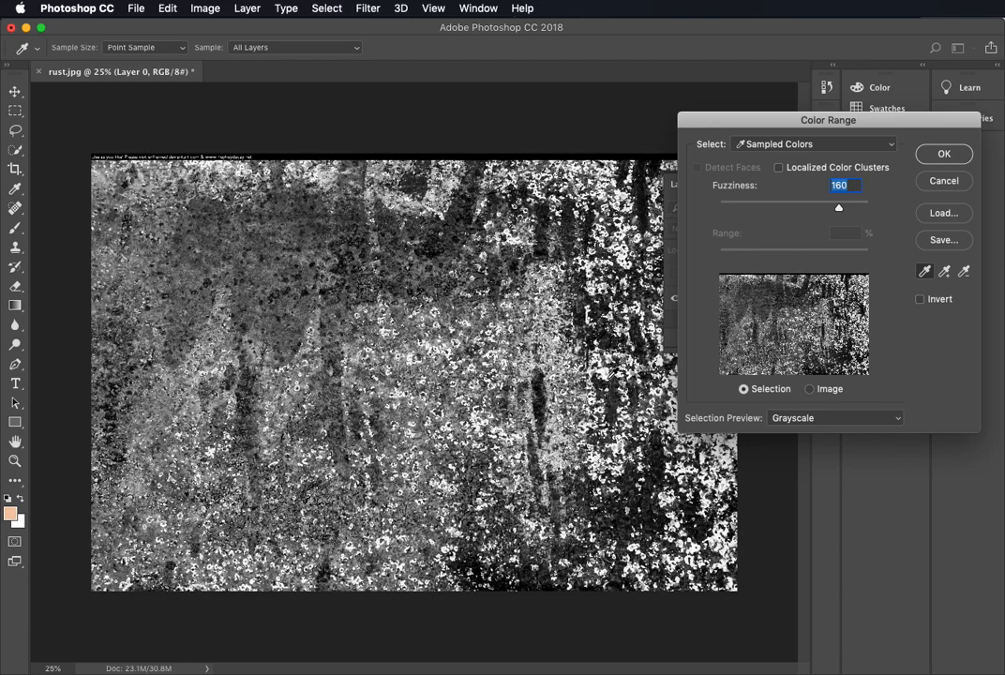
drag(839, 206, 760, 207)
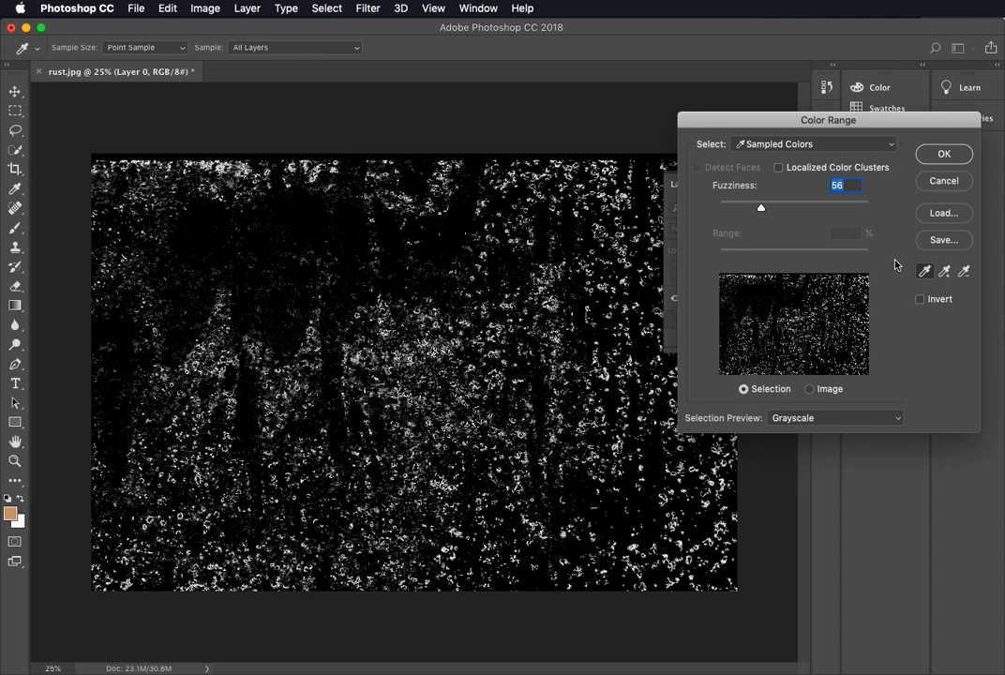
Step: Add another speck color to the Color Range sample, set the Fuzziness to 51 and apply the selection
key(shift)
shift+click(507, 315)
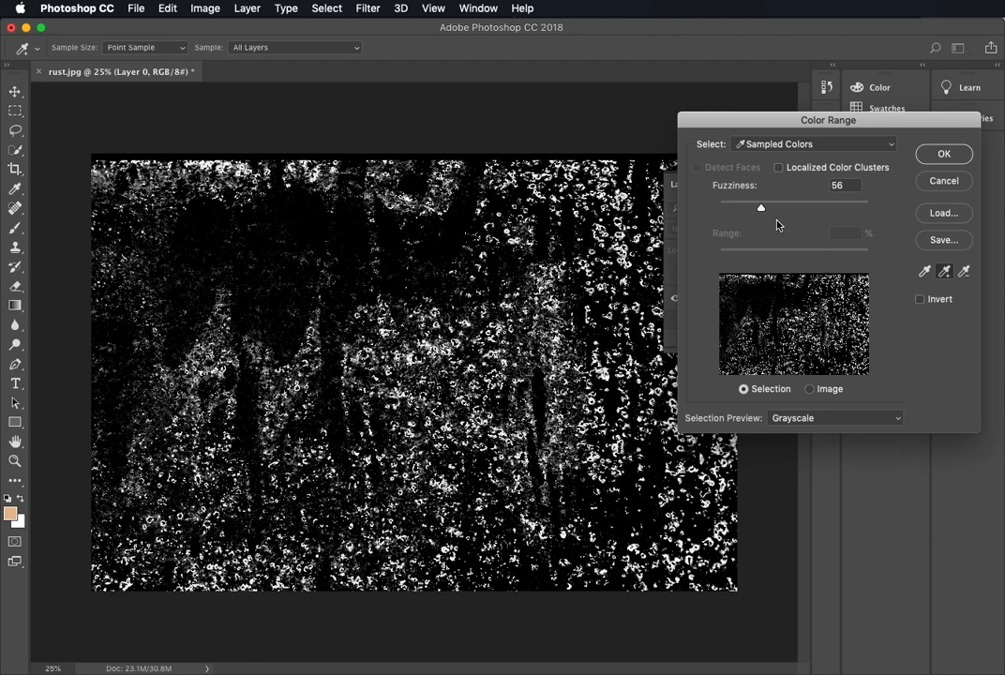
drag(763, 211, 758, 212)
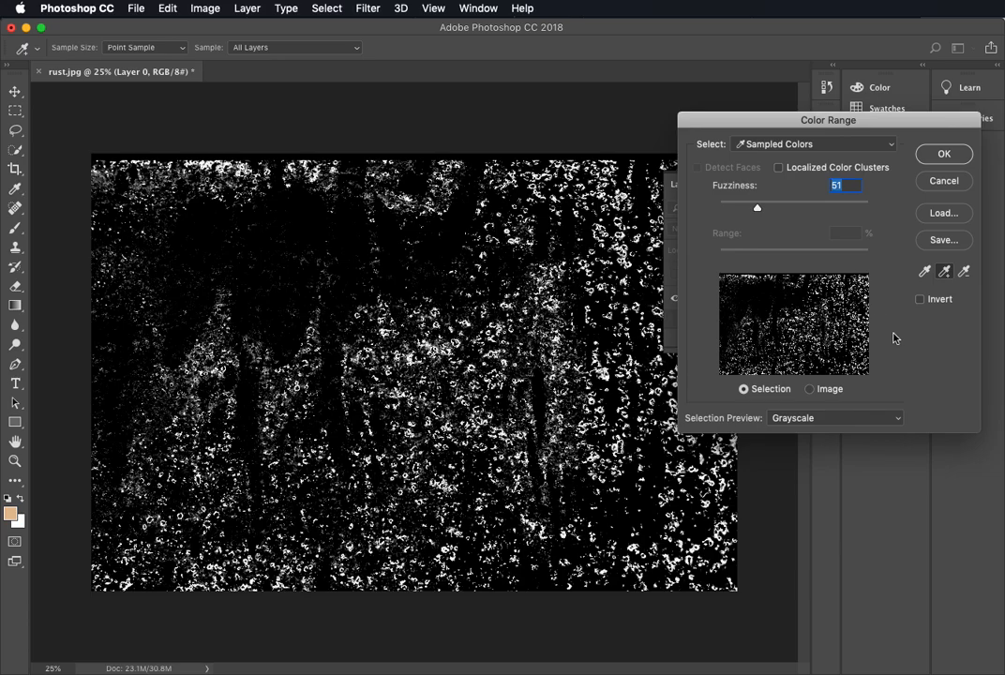
click(943, 156)
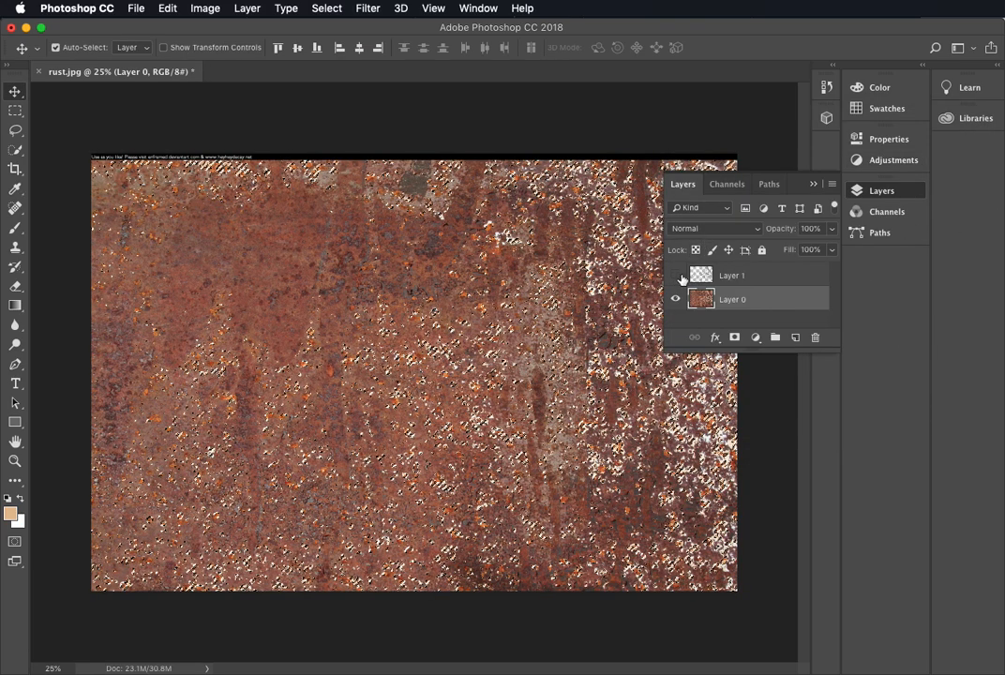
Step: Fill the selection with black on a new layer above Layer 1, show only that layer and deselect
click(703, 274)
click(676, 276)
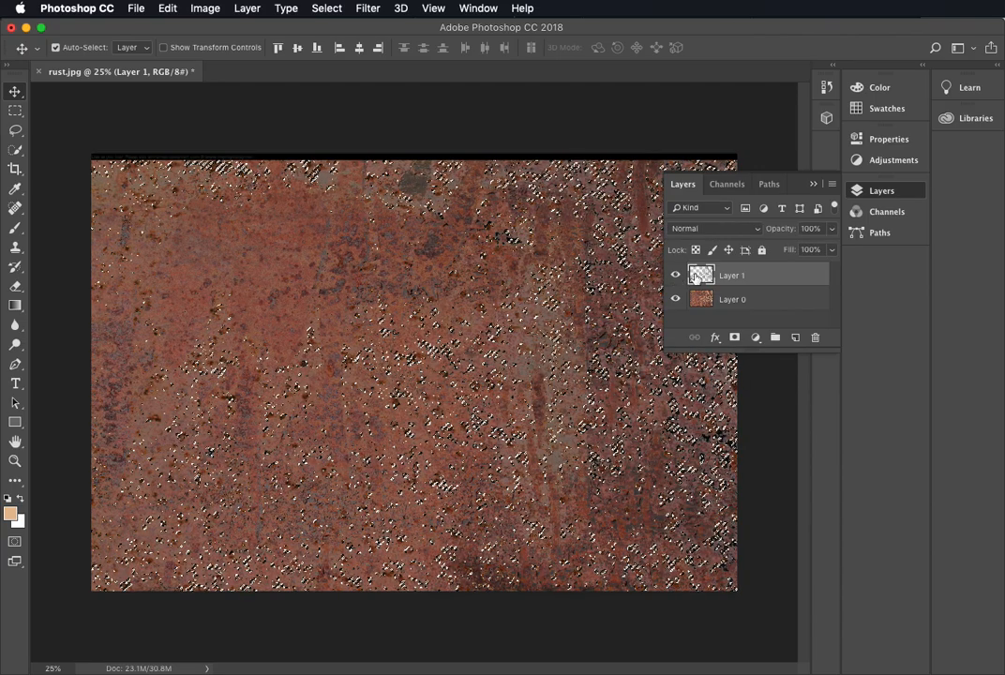
click(676, 276)
click(795, 337)
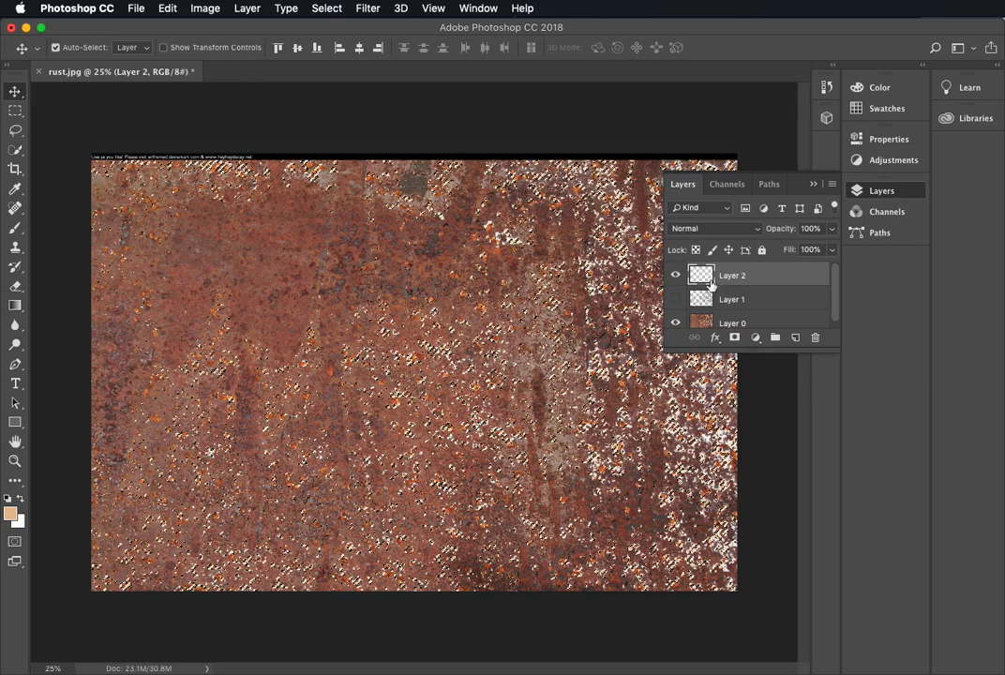
key(d)
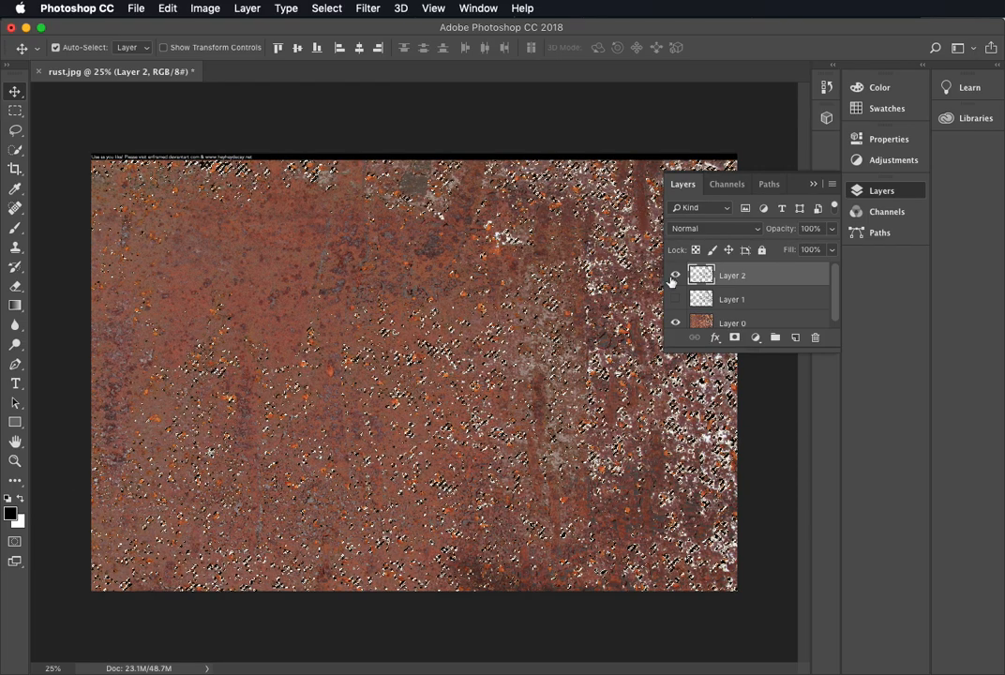
click(675, 322)
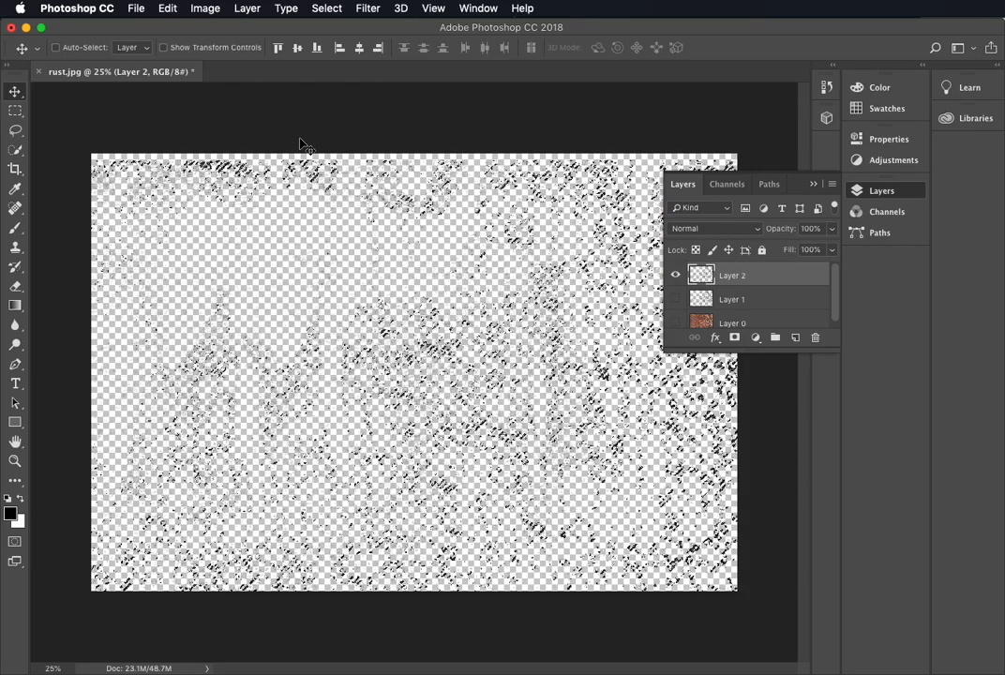
key(super+d)
click(132, 9)
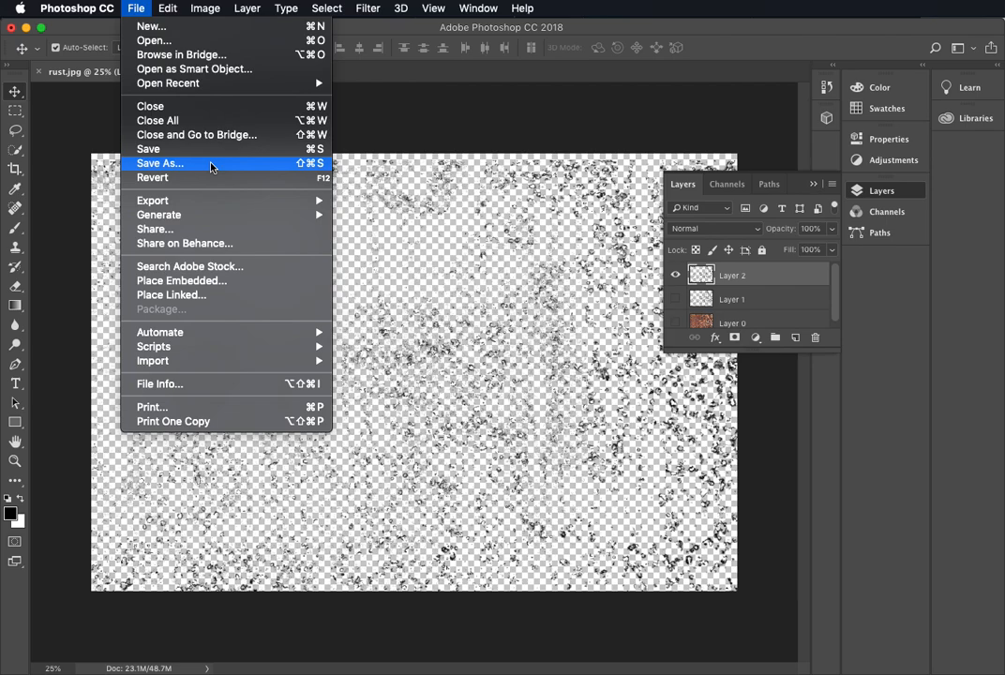
mouse_move(234, 200)
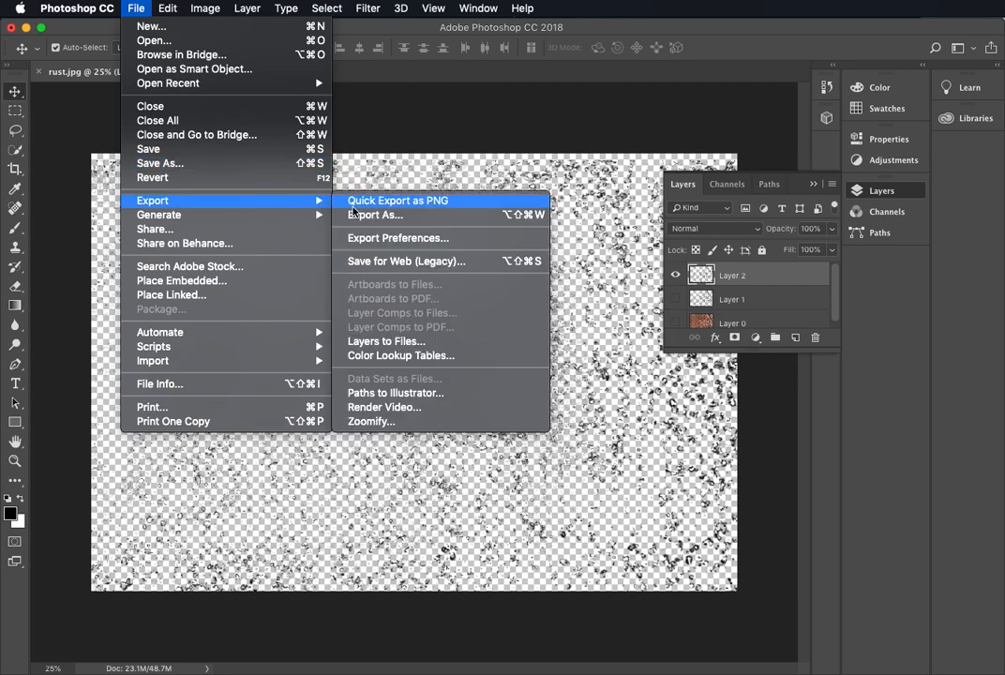
click(378, 214)
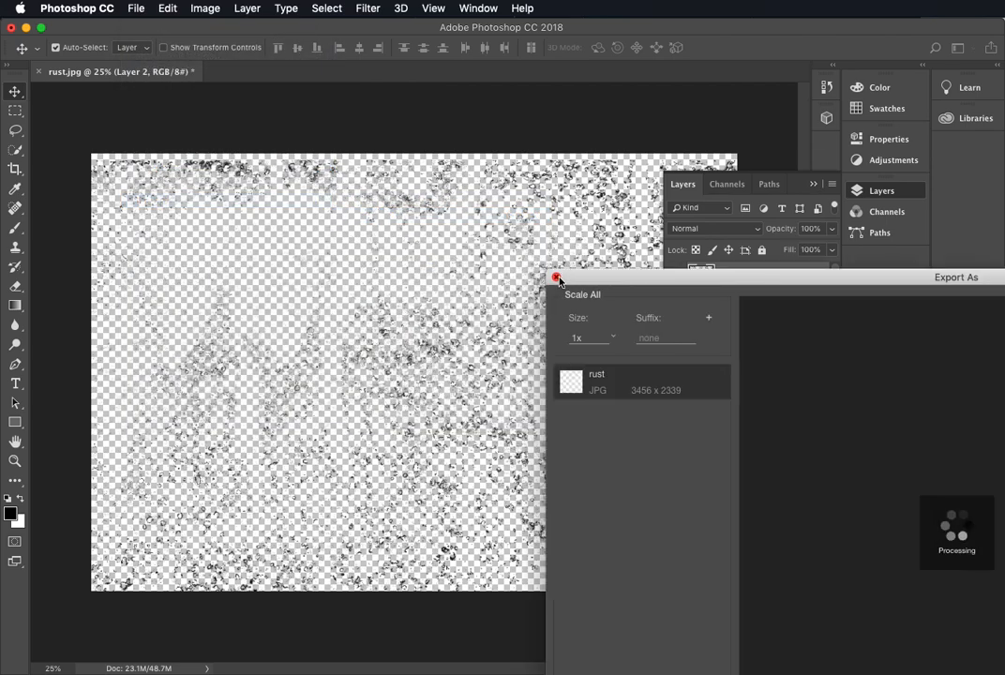
click(557, 278)
Step: Quick-export the visible mask as rust_mask.png into the sourceimages folder, replacing the existing file
click(136, 8)
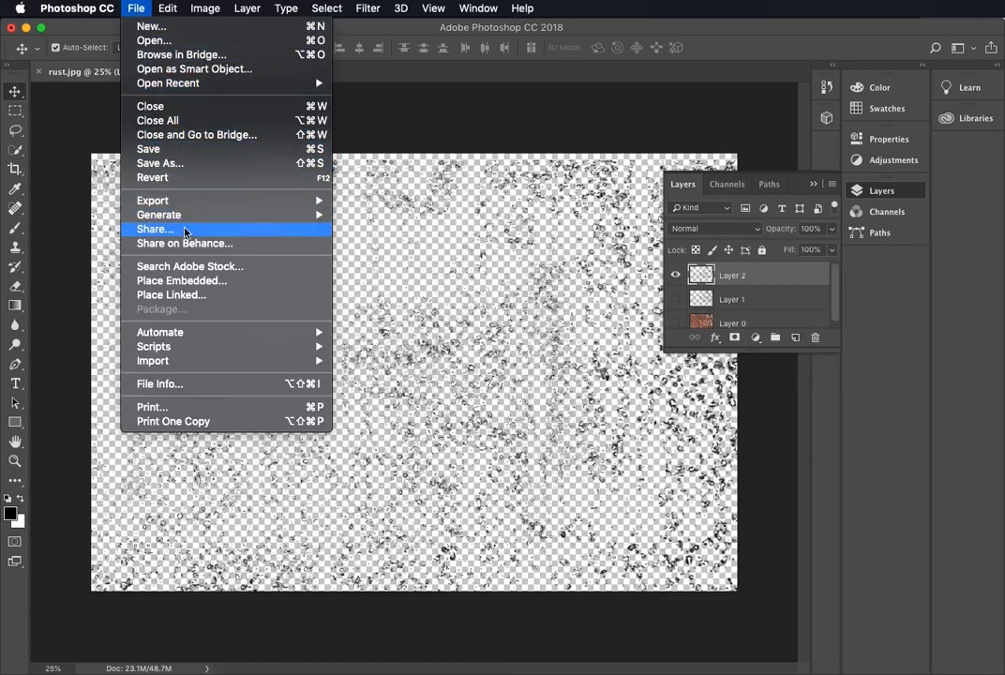
mouse_move(281, 201)
click(376, 201)
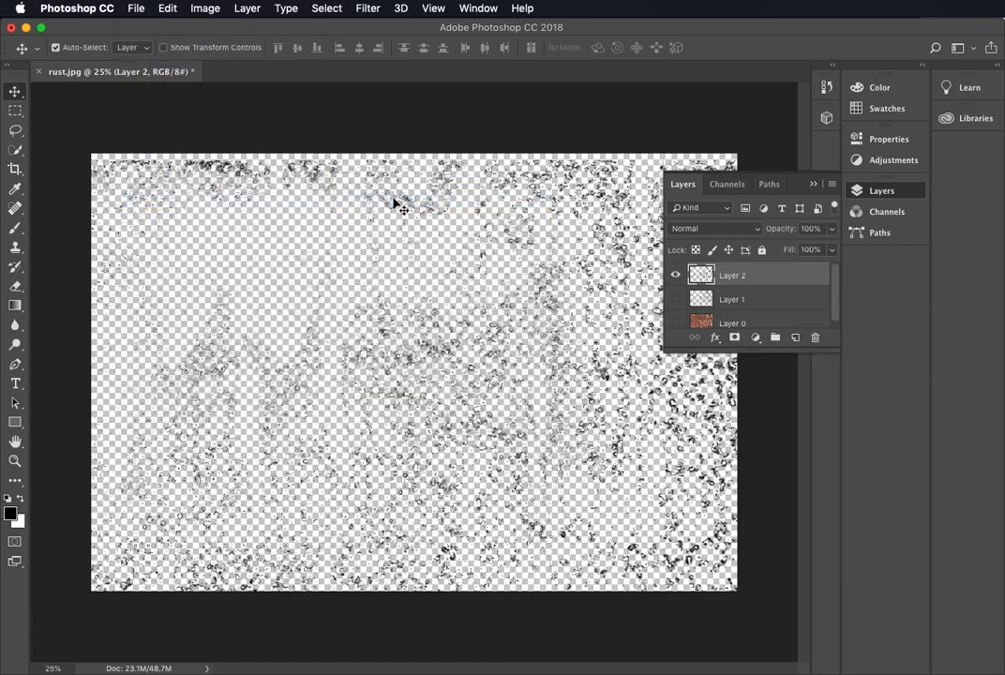
click(903, 213)
text(_mask)
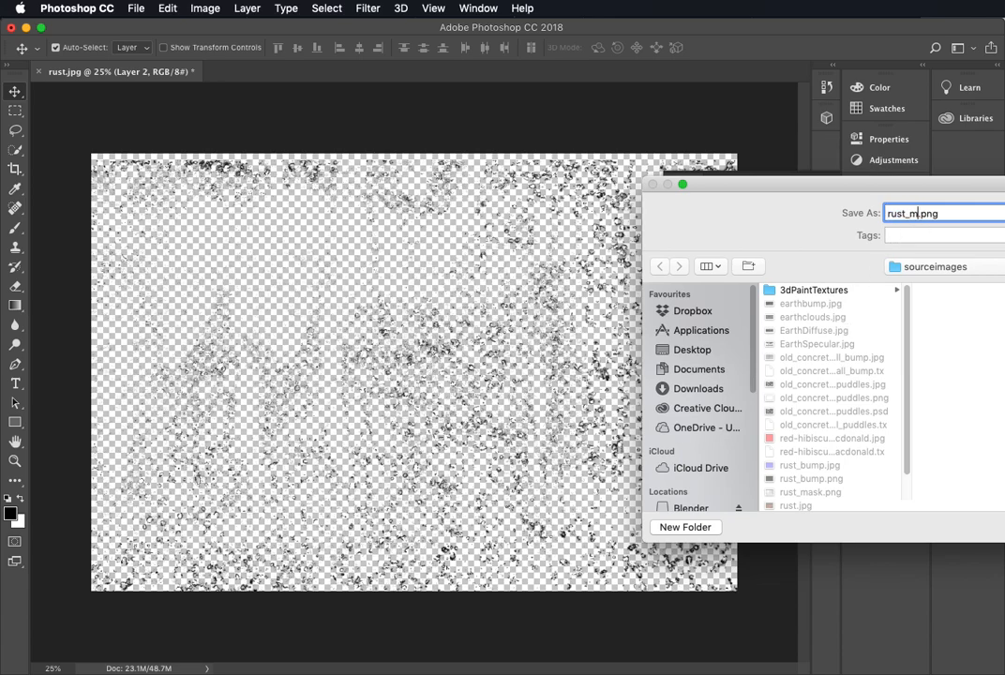
key(Return)
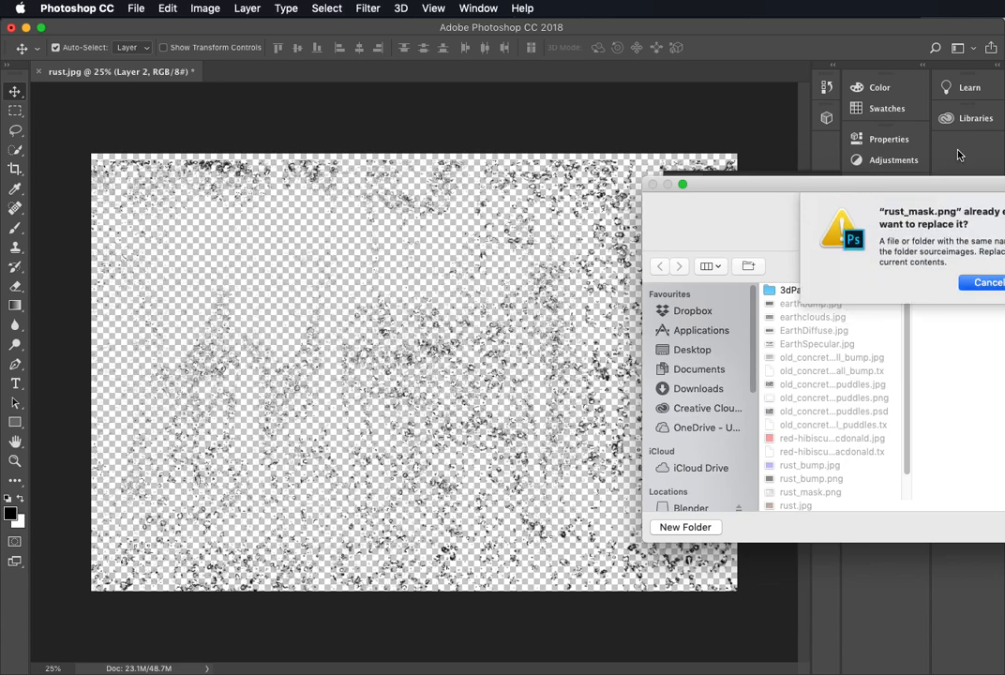
click(1004, 283)
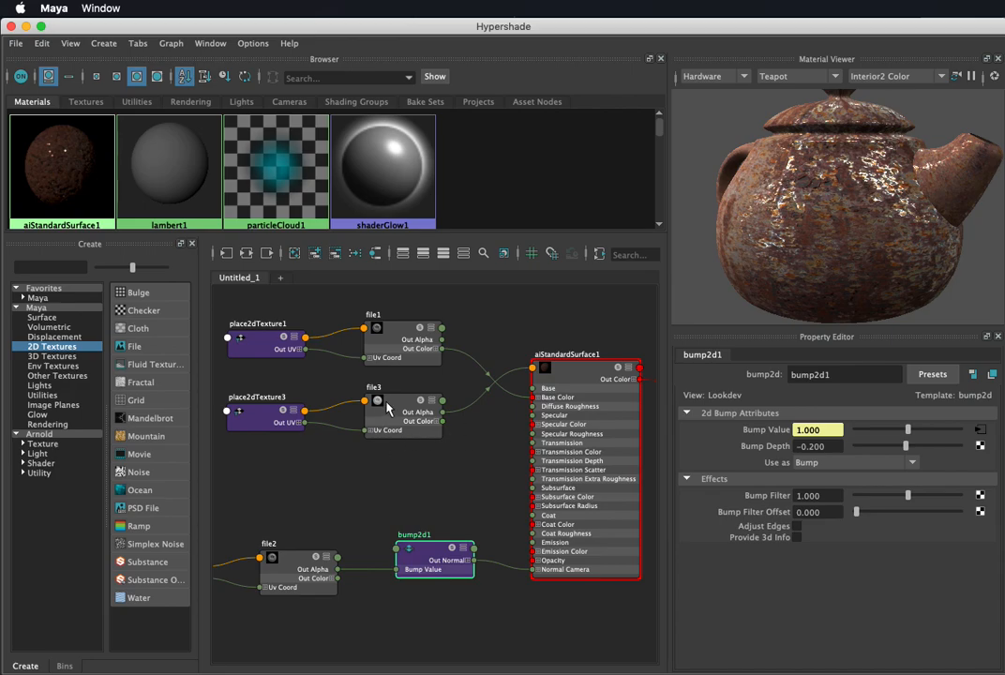
Step: Switch to Maya's Hypershade and reload the updated rust_mask.png as the image of the file3 node
click(398, 411)
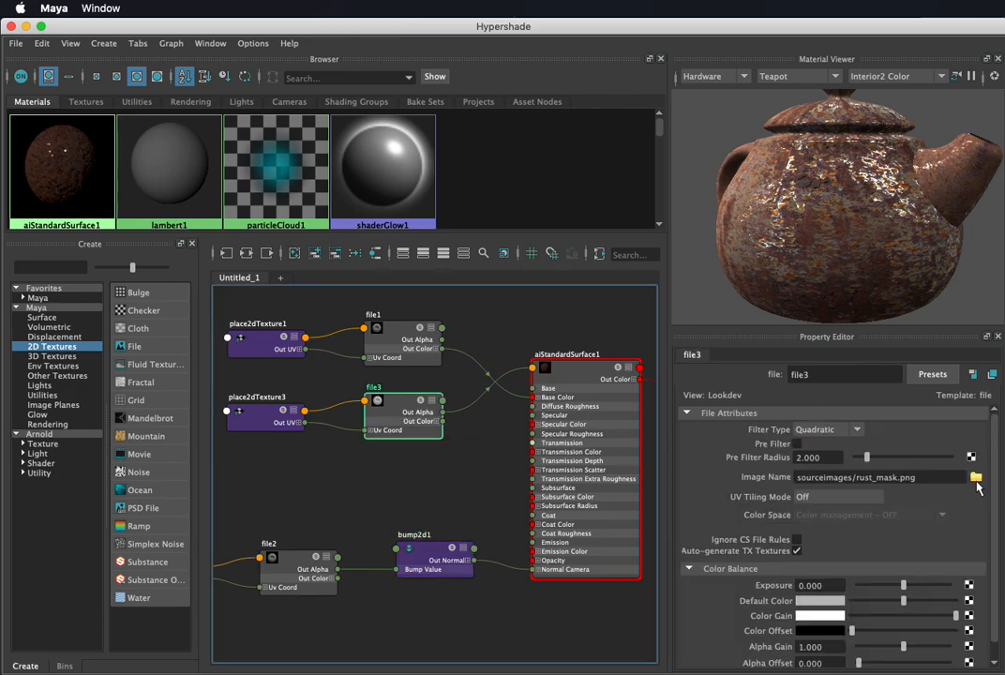
click(976, 477)
click(312, 222)
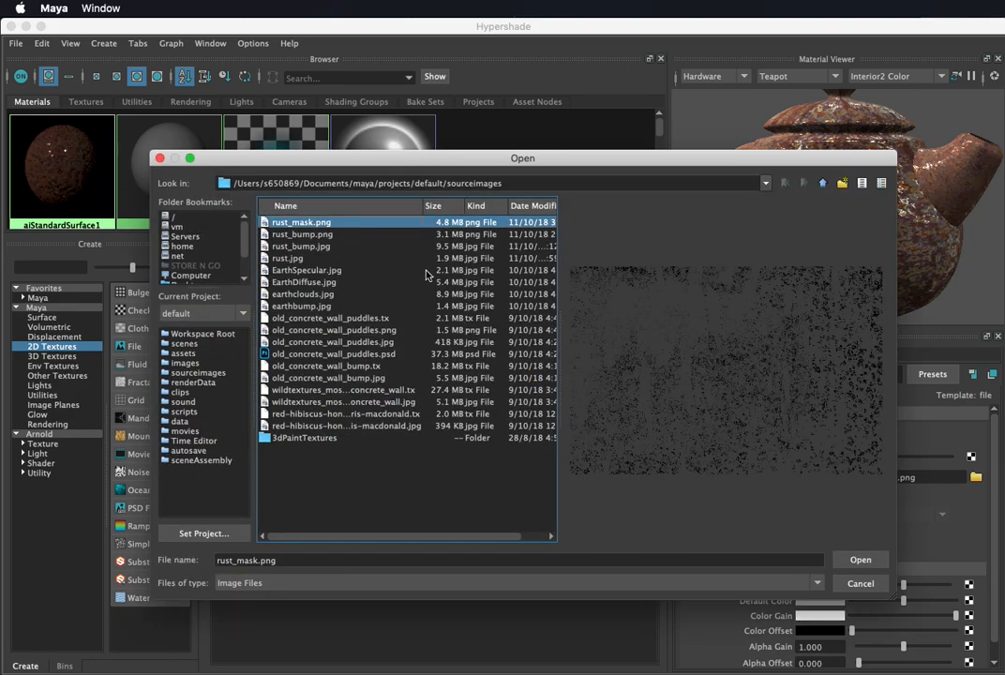
click(858, 560)
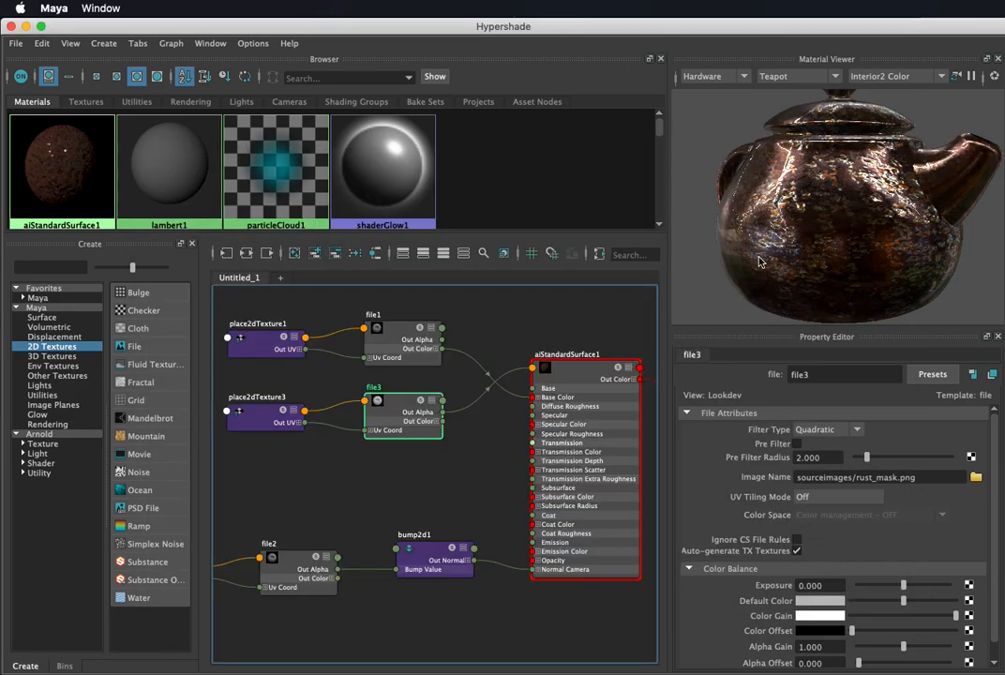
Step: Examine the teapot preview with the new metalness mask, both close up on the specks and as a whole
mouse_move(854, 247)
alt+mouse_down()
mouse_move(810, 245)
mouse_move(799, 207)
mouse_move(786, 214)
mouse_move(831, 240)
mouse_move(928, 226)
mouse_move(746, 228)
mouse_move(861, 235)
alt+mouse_up()
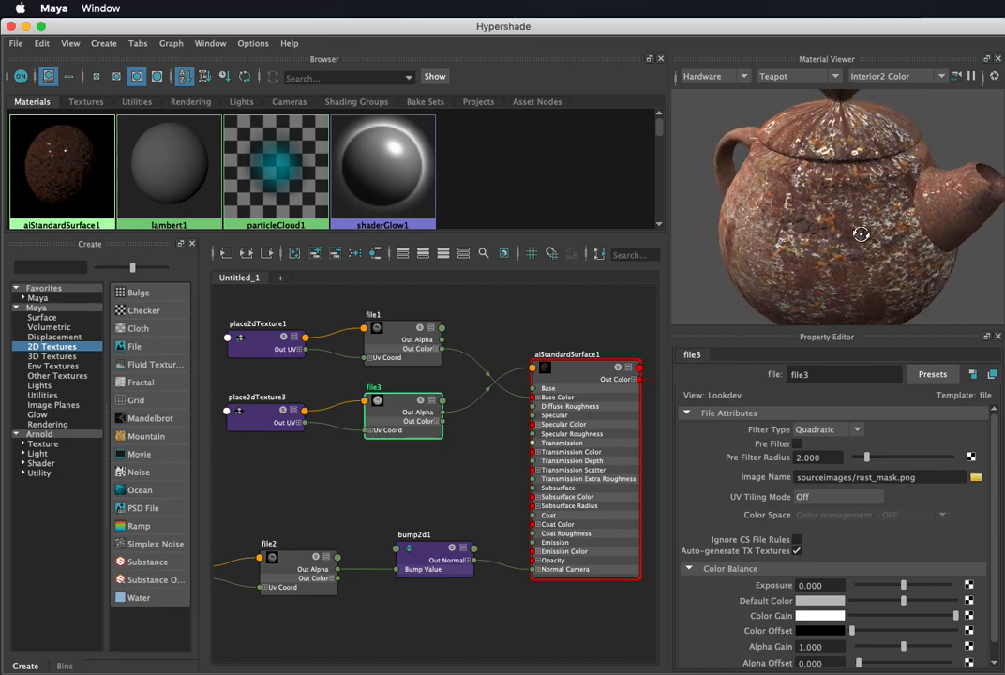
scroll(863, 235, up, 5)
scroll(872, 244, down, 5)
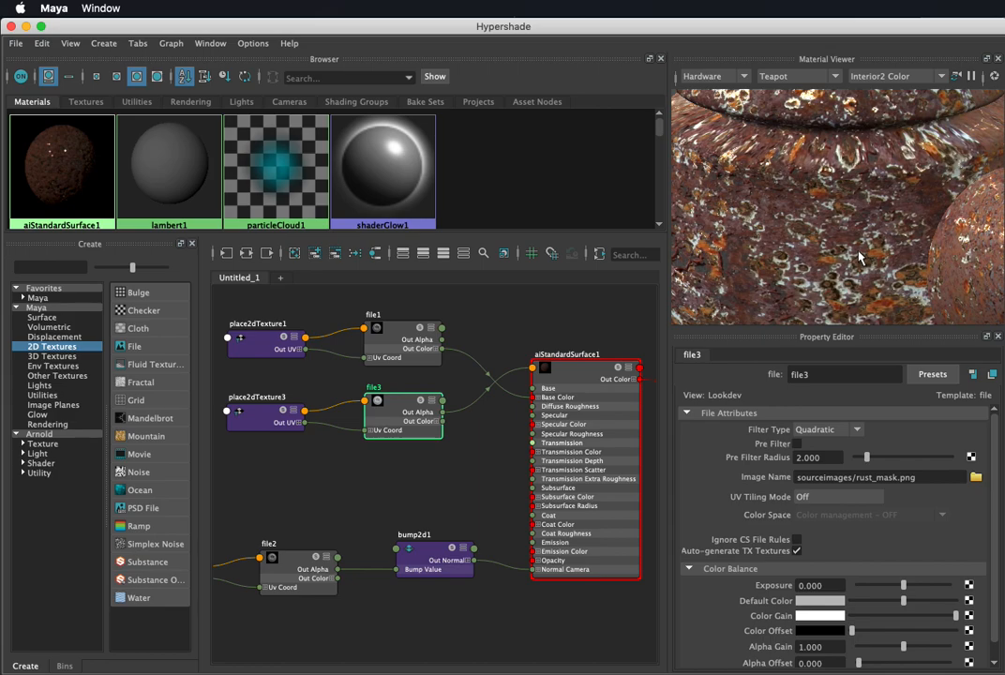
mouse_move(842, 240)
alt+mouse_down()
mouse_move(846, 199)
mouse_move(965, 198)
mouse_move(984, 255)
mouse_move(826, 246)
alt+mouse_up()
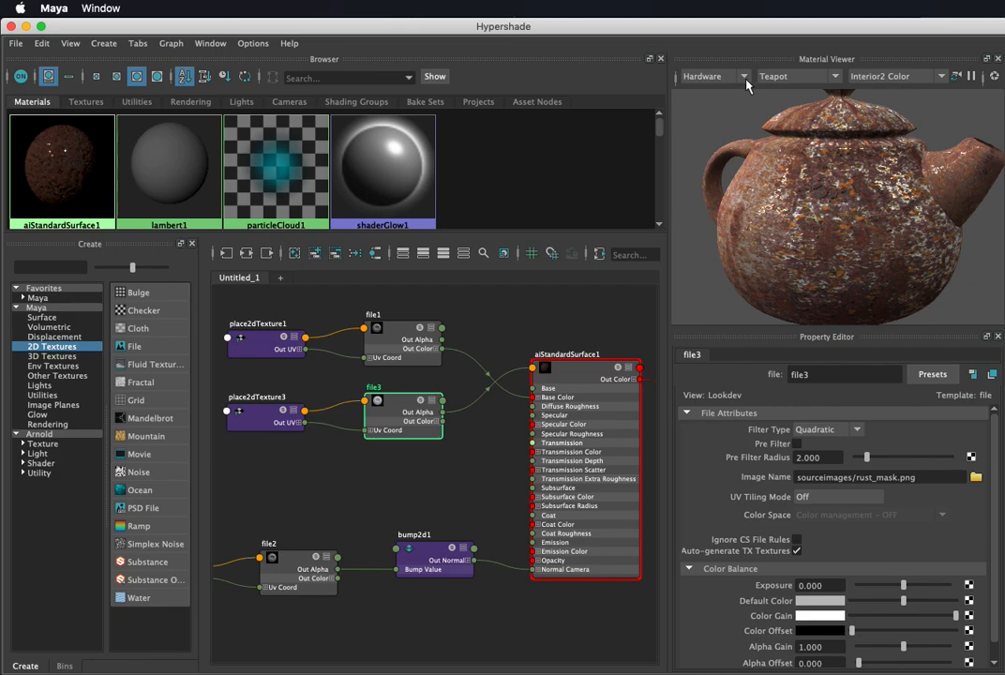
Step: Switch the teapot preview to the Arnold renderer, view it from several angles and light it with the Interior1 Color environment
click(745, 78)
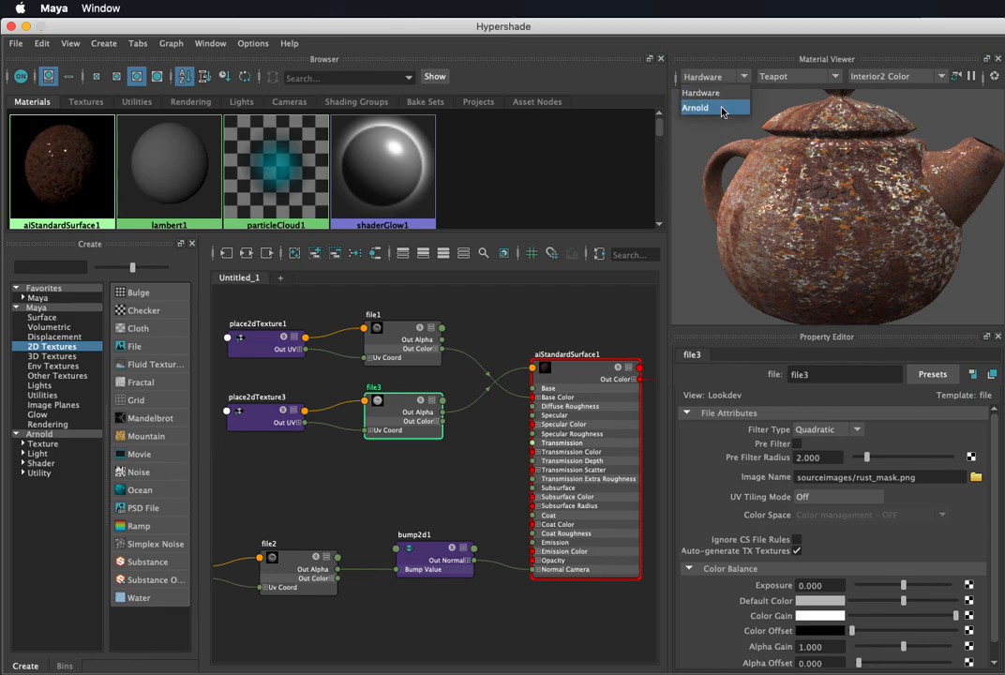
click(720, 108)
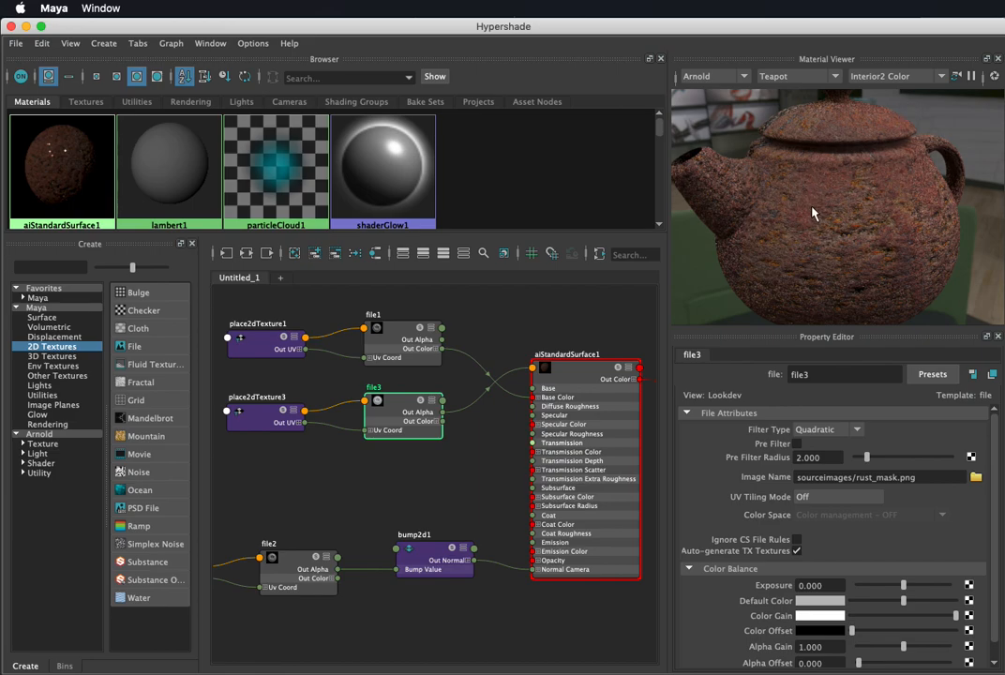
drag(758, 193, 841, 187)
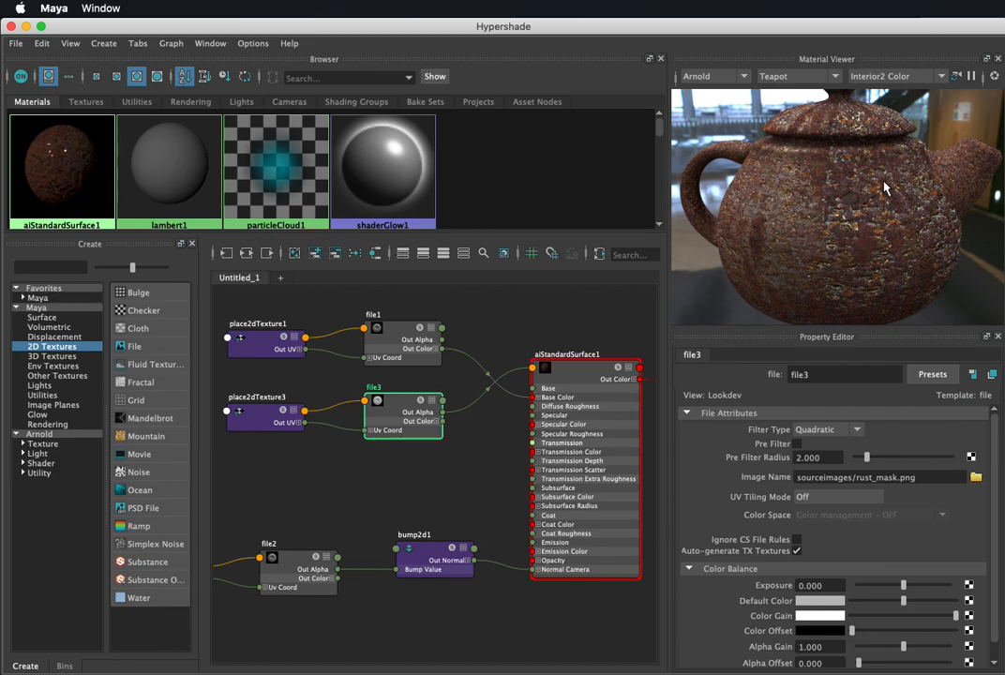
click(972, 77)
click(971, 77)
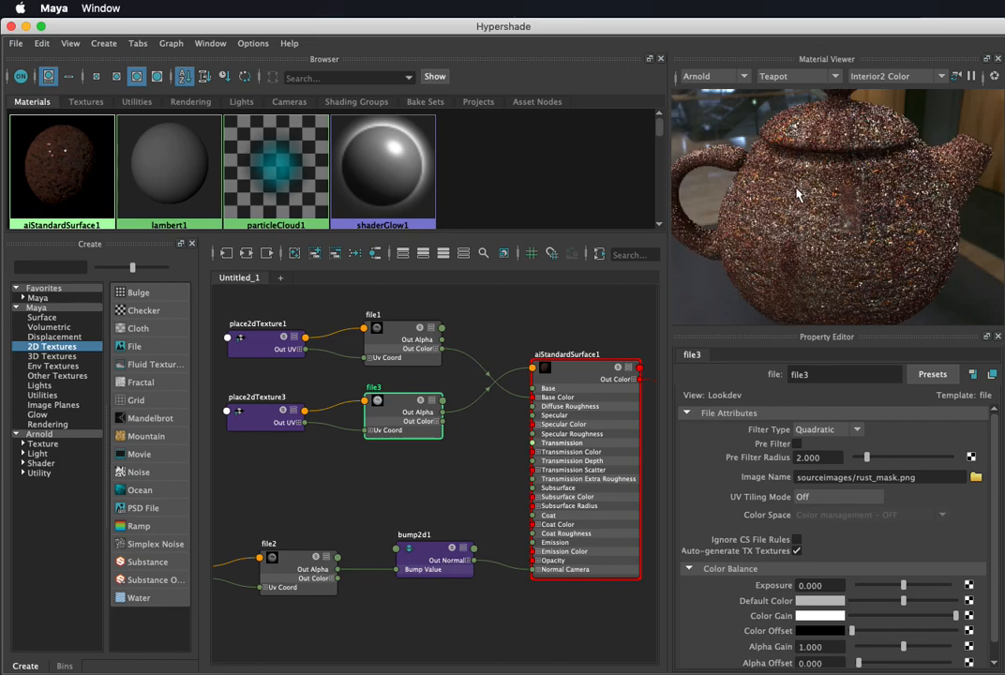
alt+drag(798, 194, 824, 199)
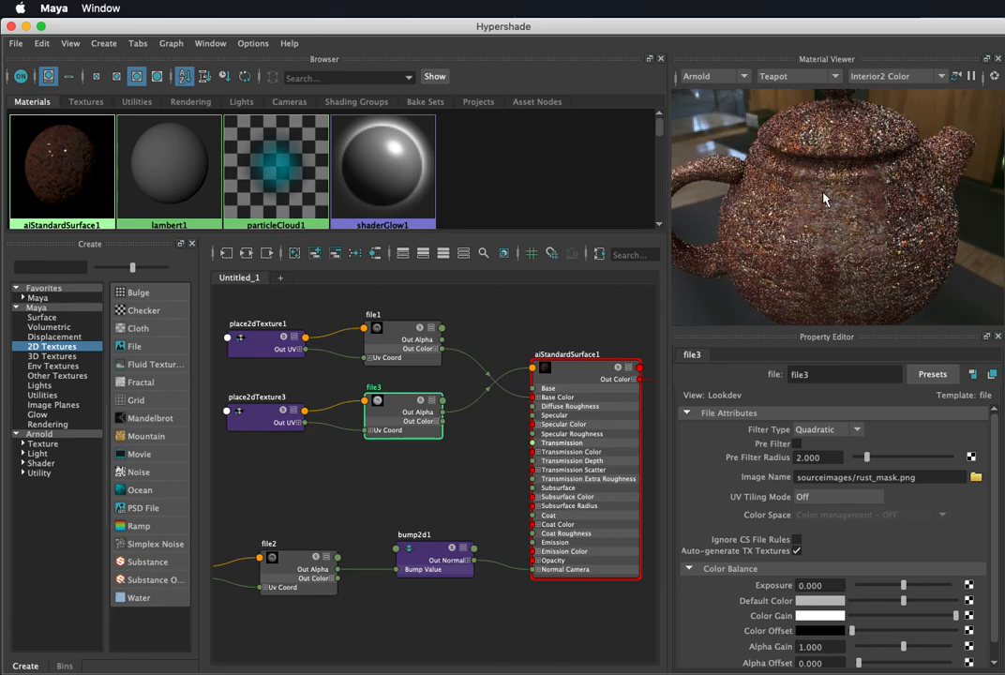
alt+drag(933, 242, 838, 234)
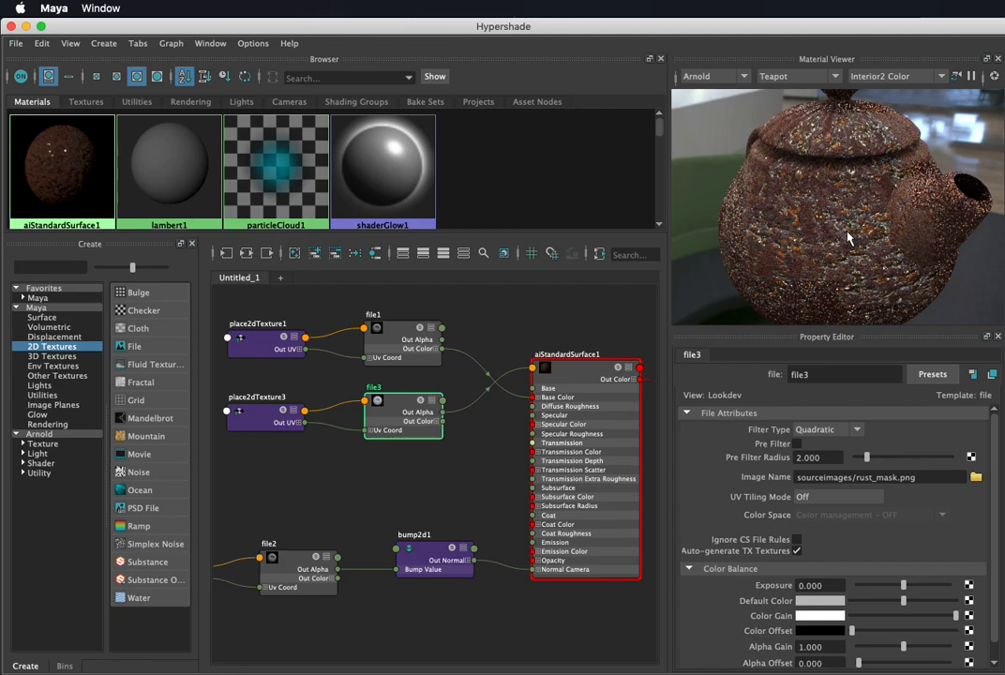
alt+drag(841, 240, 842, 246)
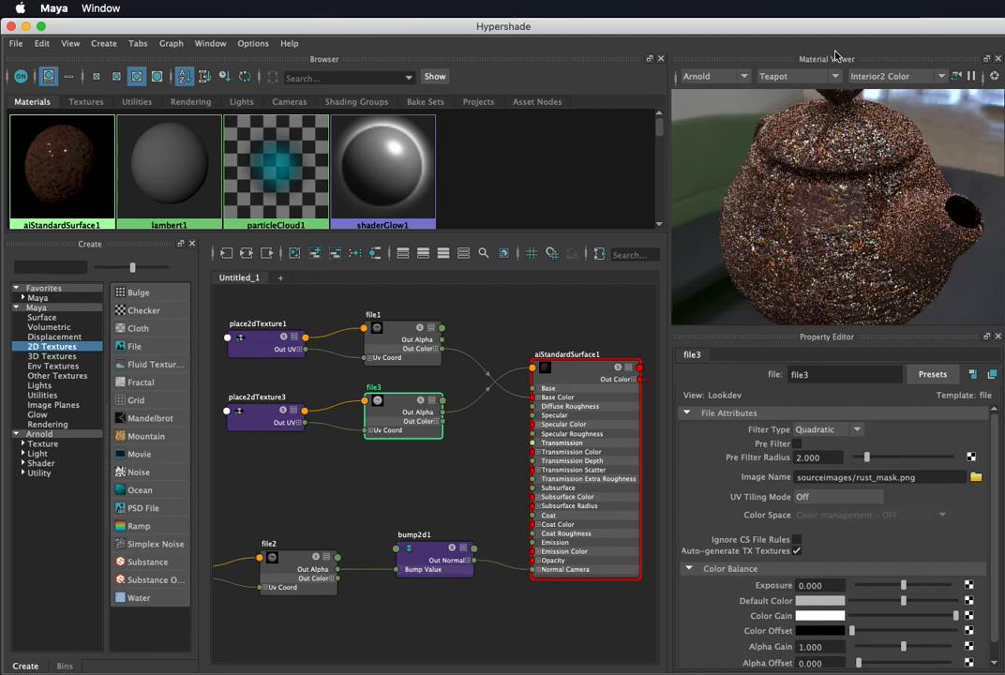
click(899, 76)
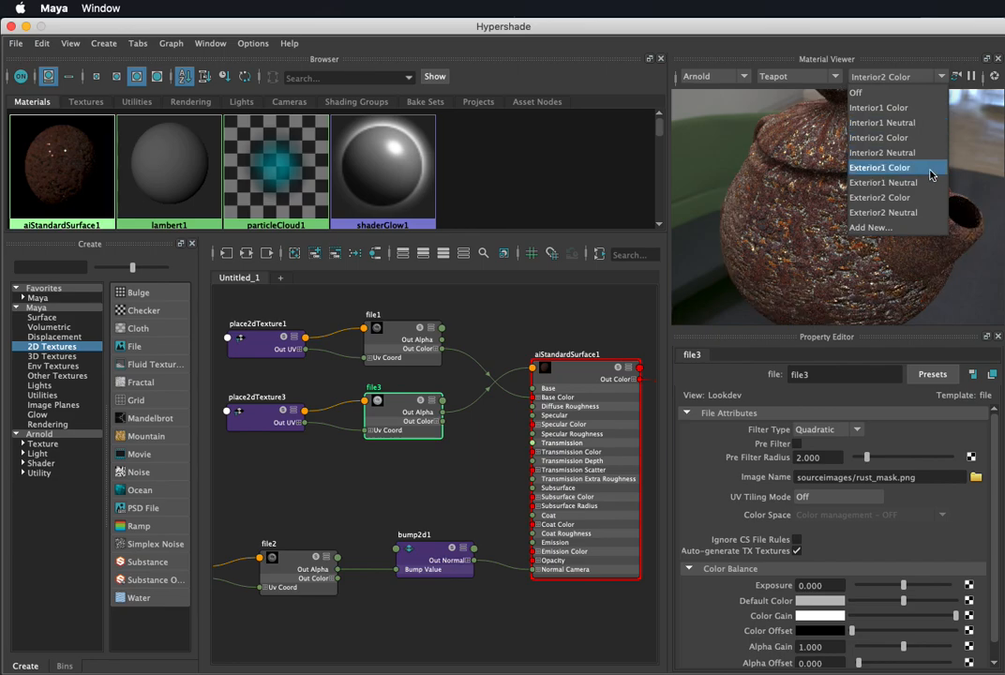
click(926, 111)
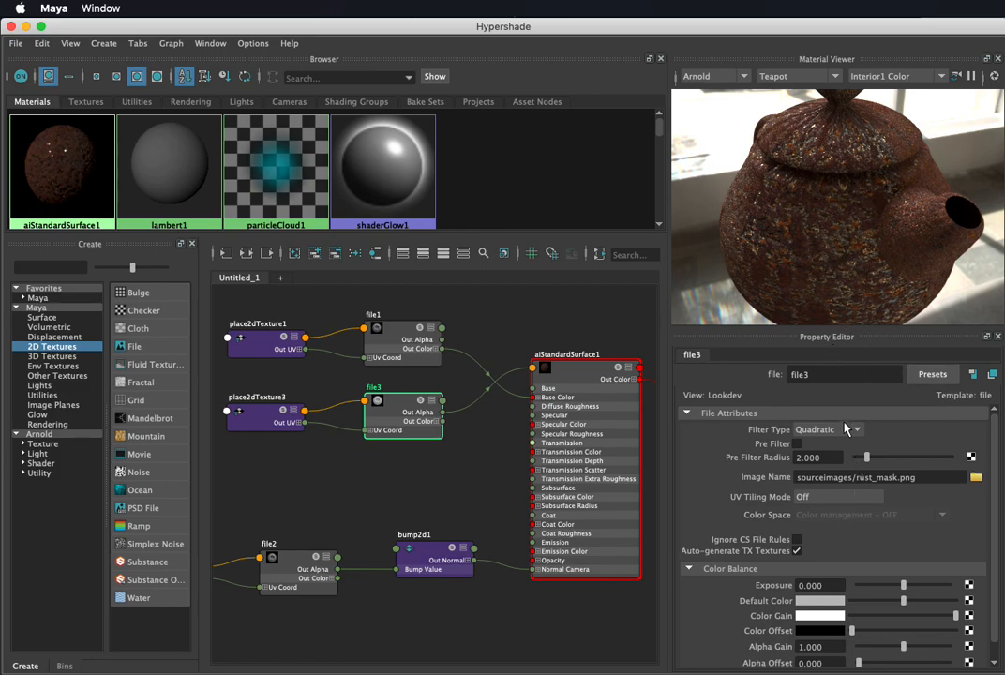
Step: Set the Bump Depth of the bump2d1 node to -0.100 and check the teapot preview
click(427, 555)
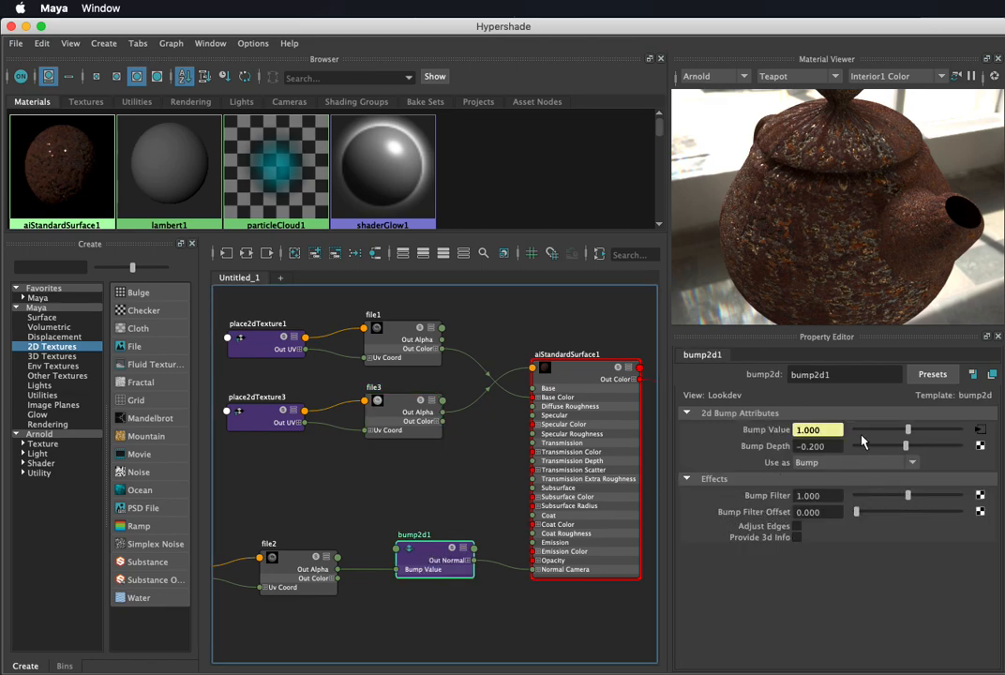
click(814, 448)
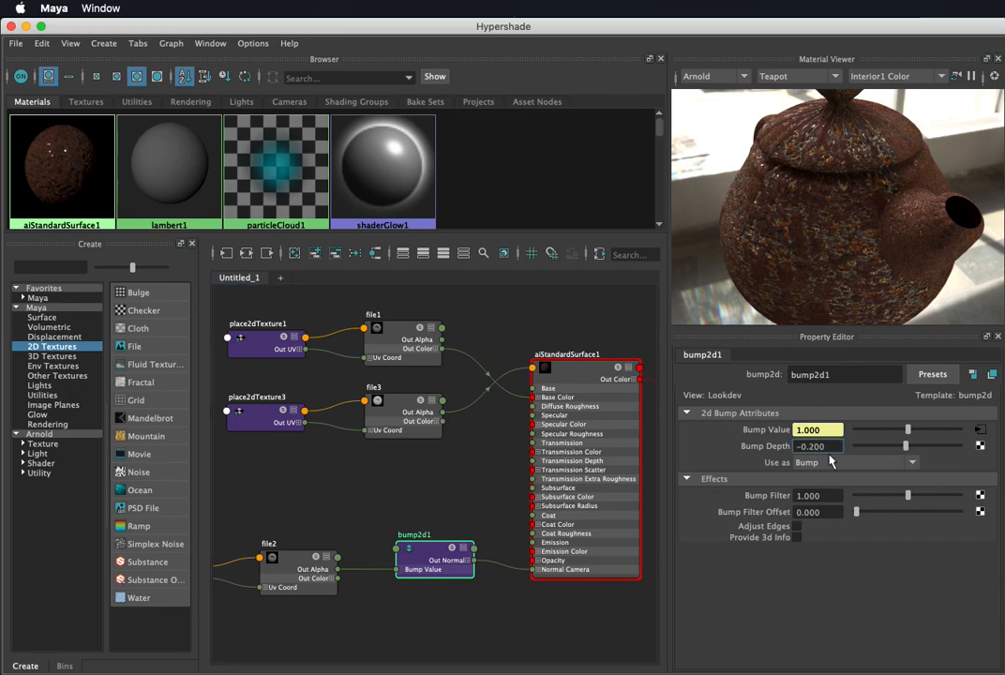
key(Return)
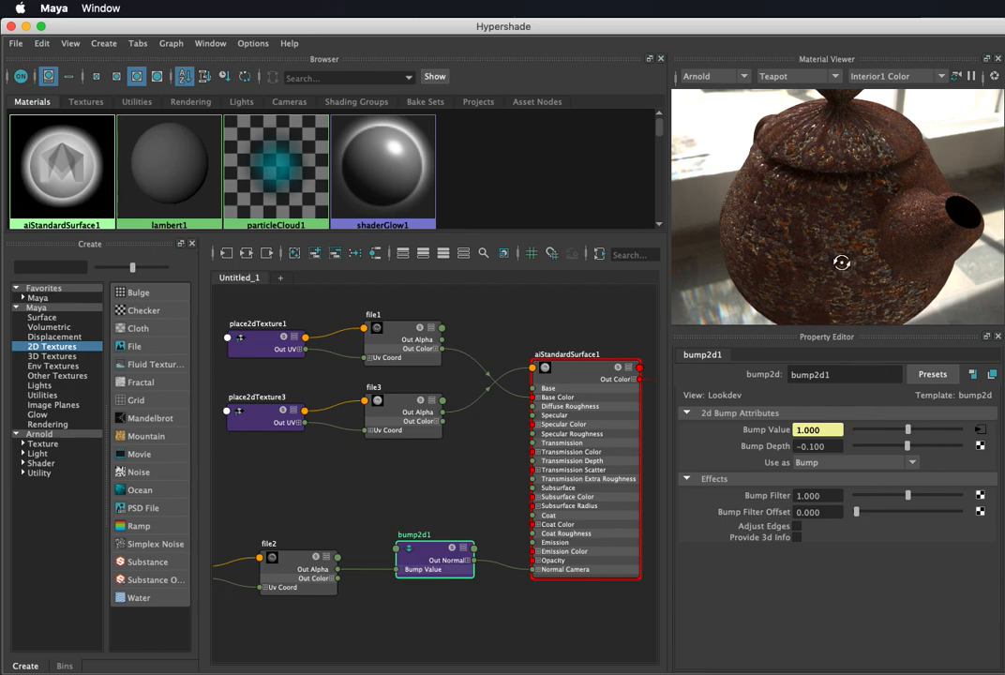
alt+drag(841, 267, 845, 262)
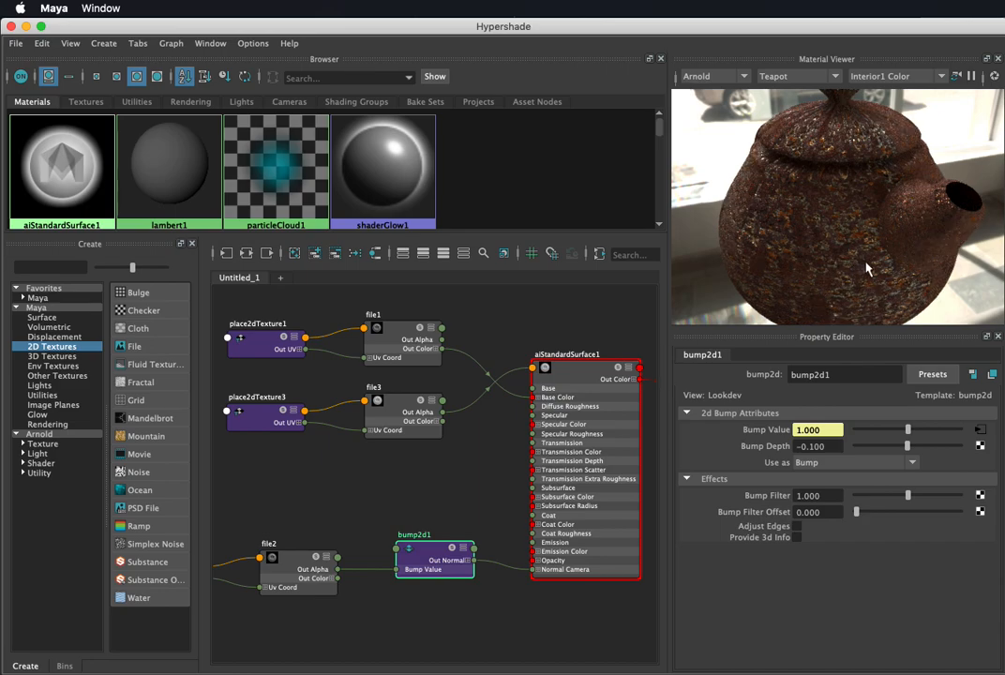
Step: Rename the aiStandardSurface1 material as rusty_metal
click(569, 367)
double_click(825, 375)
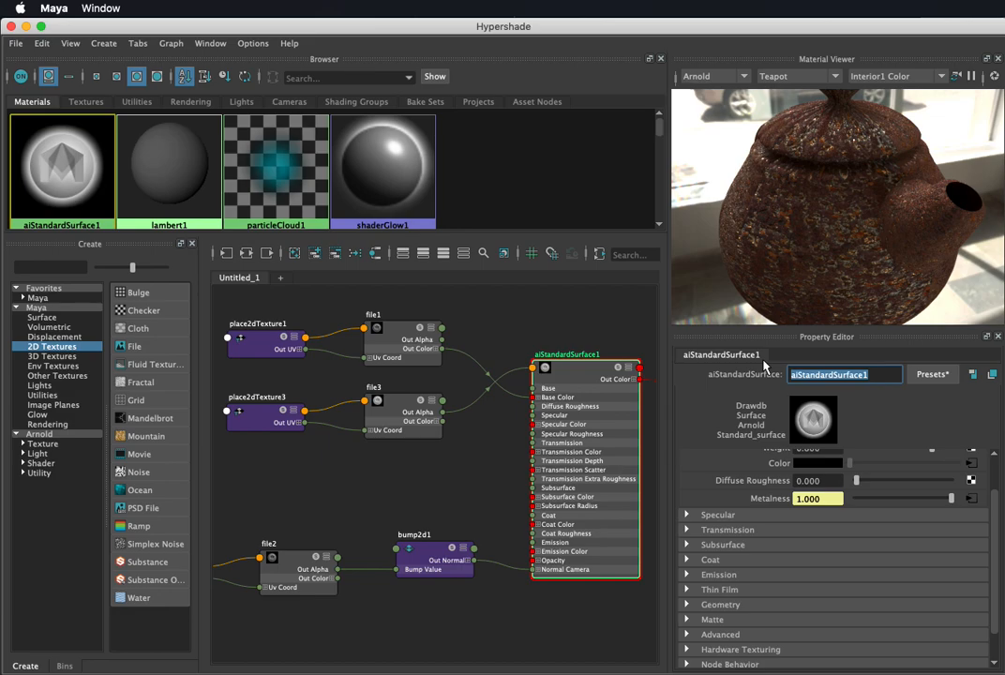
text(rusty)
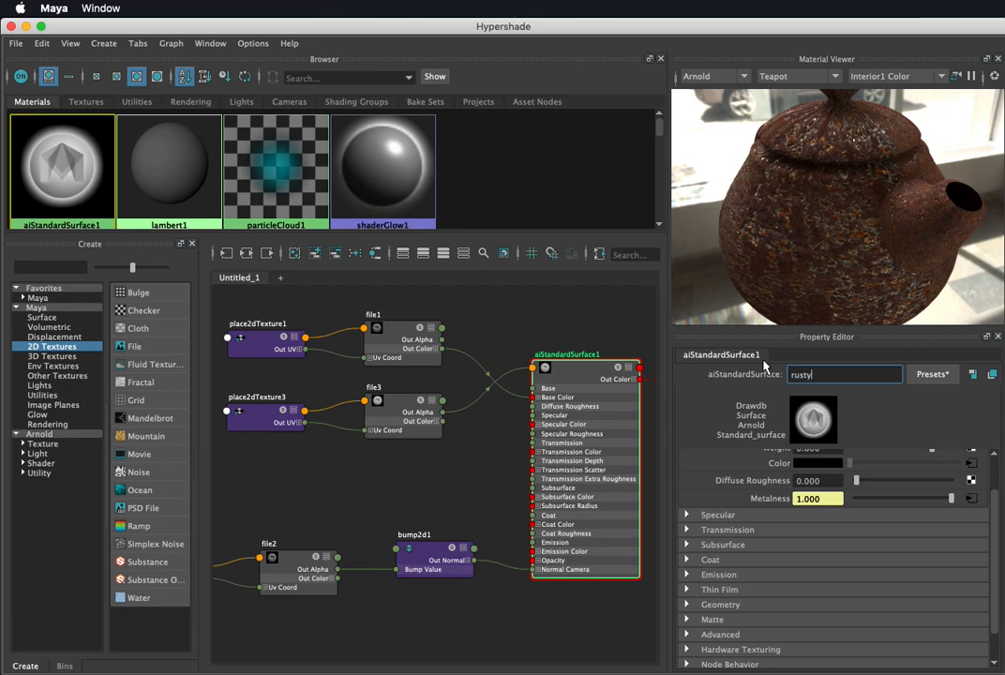
text(+)
key(BackSpace)
key(Return)
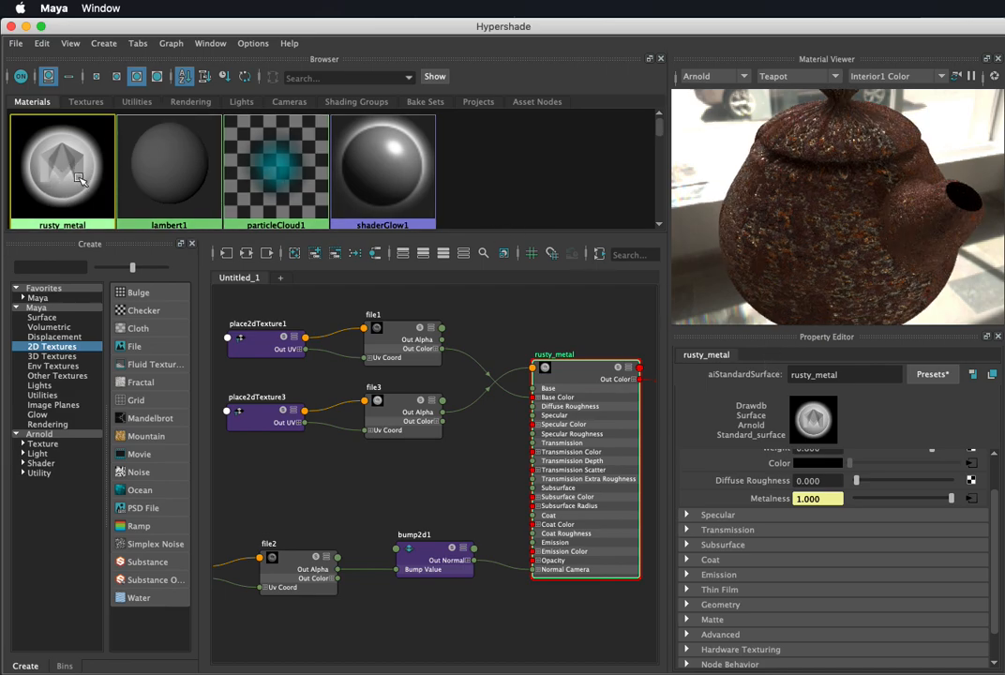
Step: Close Hypershade and create a polygon sphere on the grid in the main scene
click(11, 27)
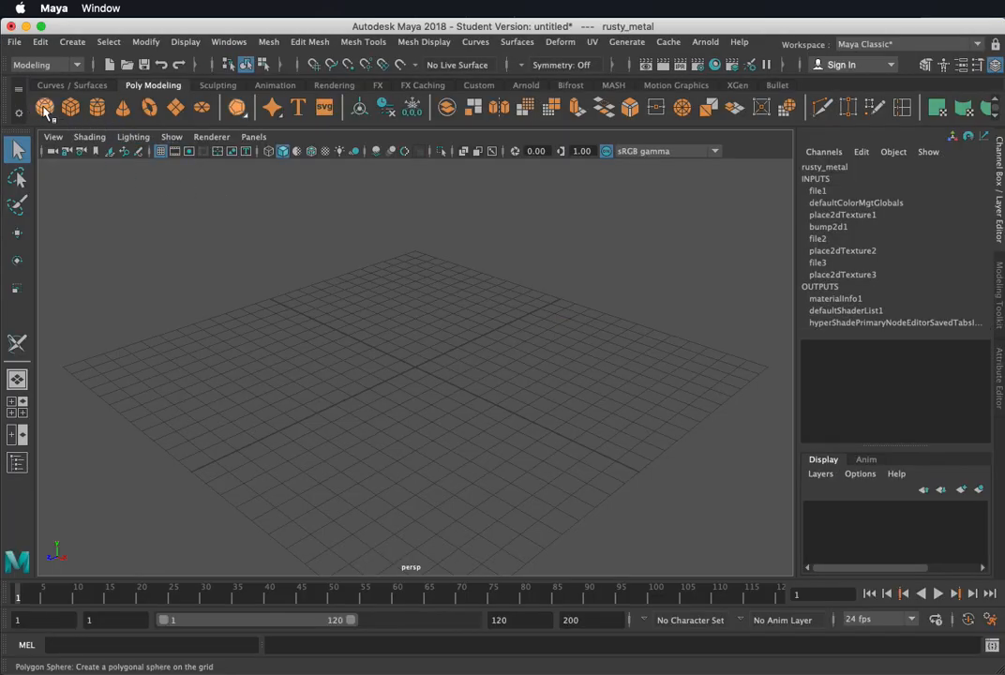
click(45, 109)
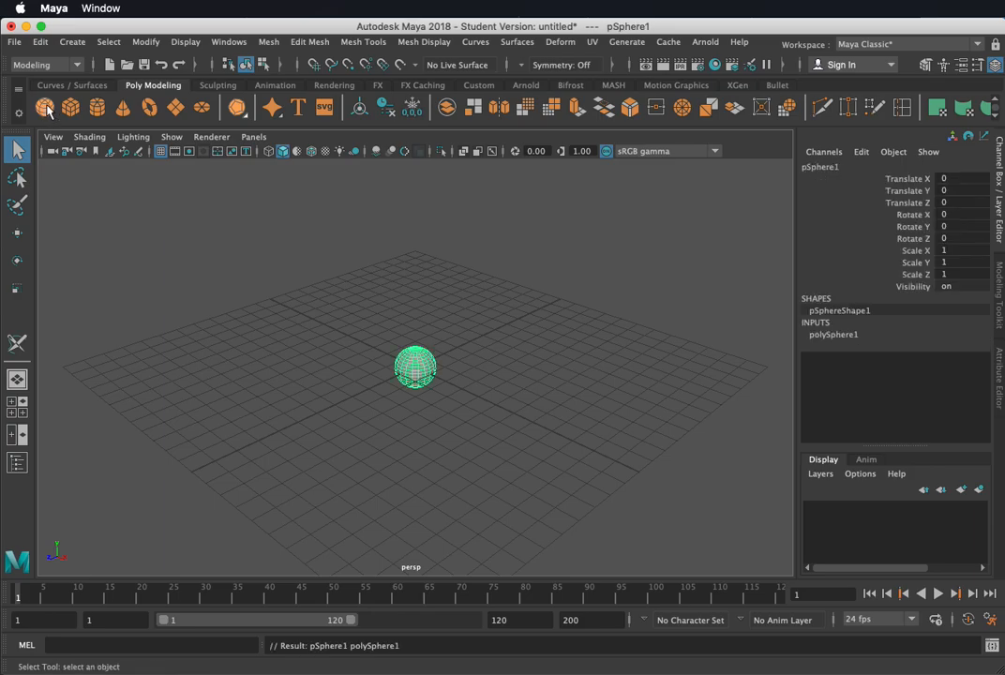
scroll(419, 363, up, 3)
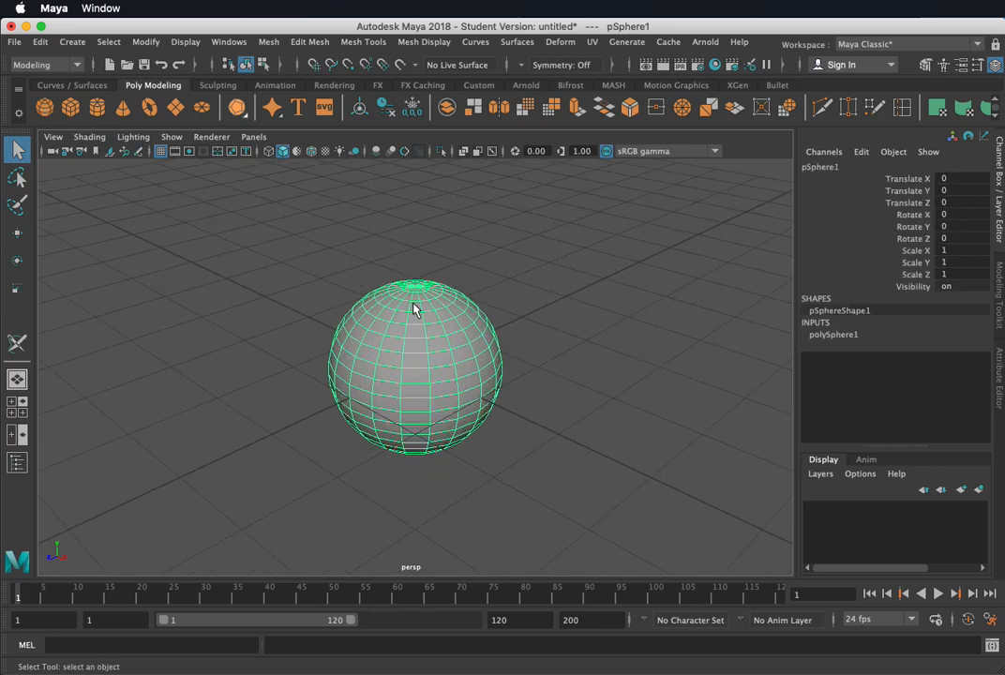
Step: Assign the existing rusty_metal material to the sphere and display the viewport with texture maps
right_click(412, 185)
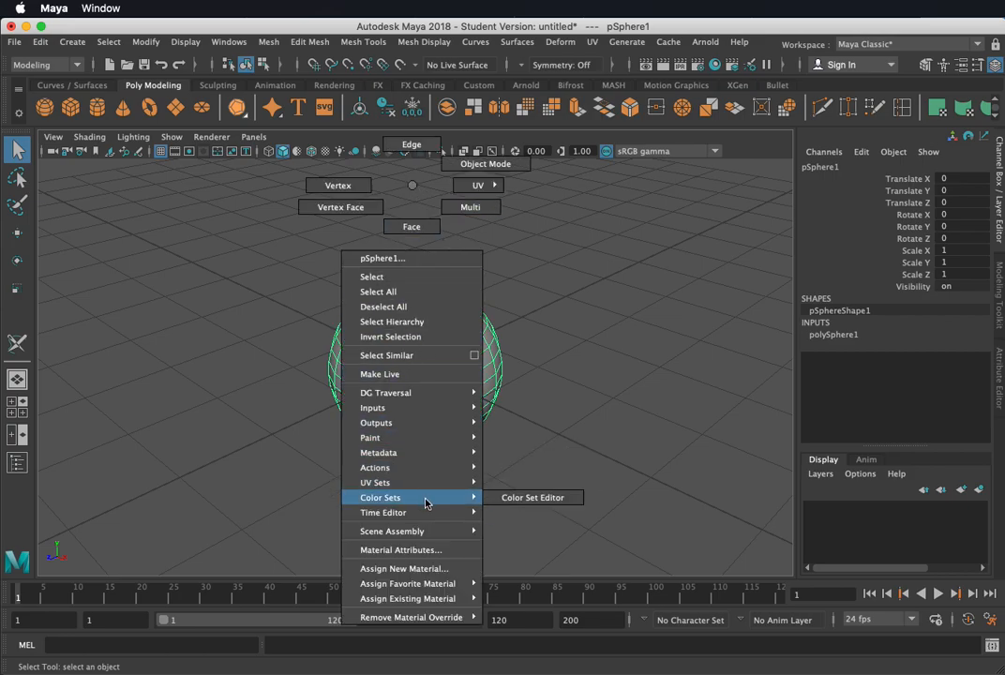
mouse_move(452, 600)
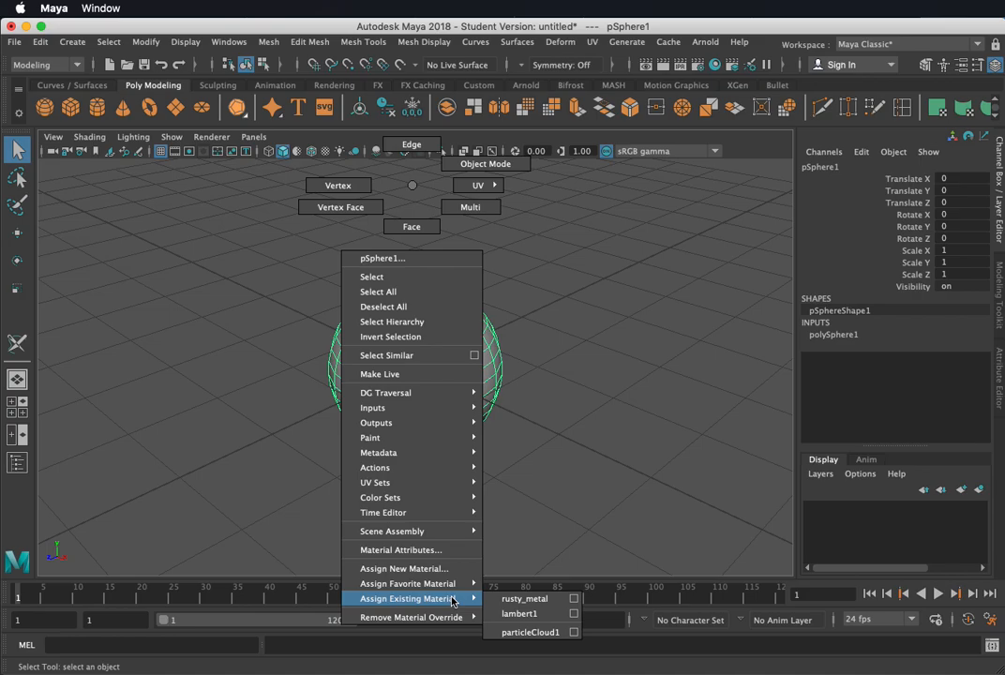
click(546, 600)
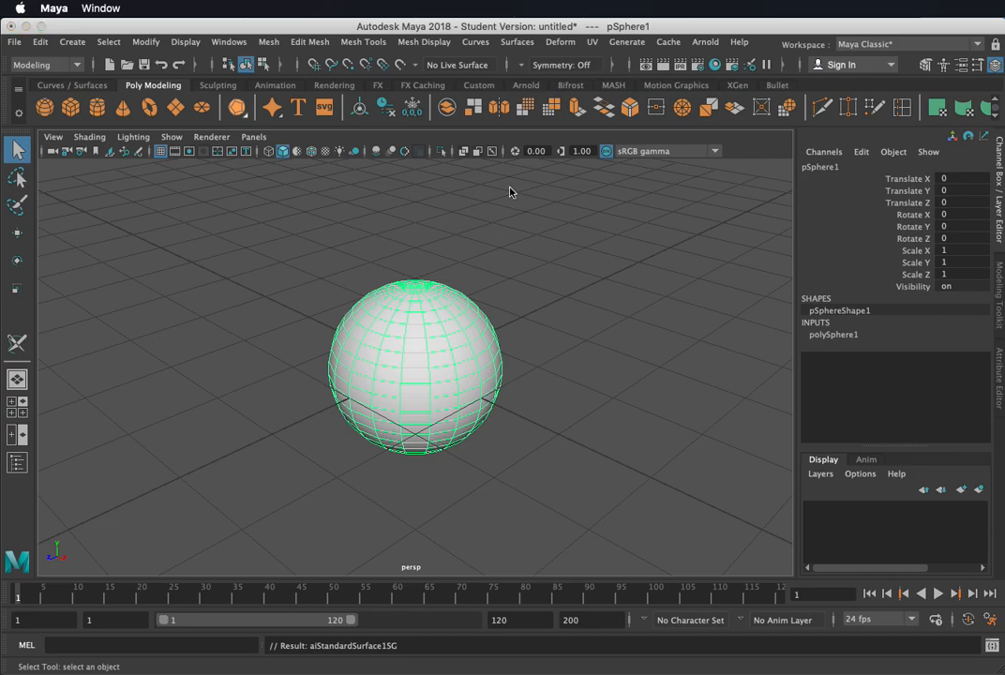
key(6)
click(545, 363)
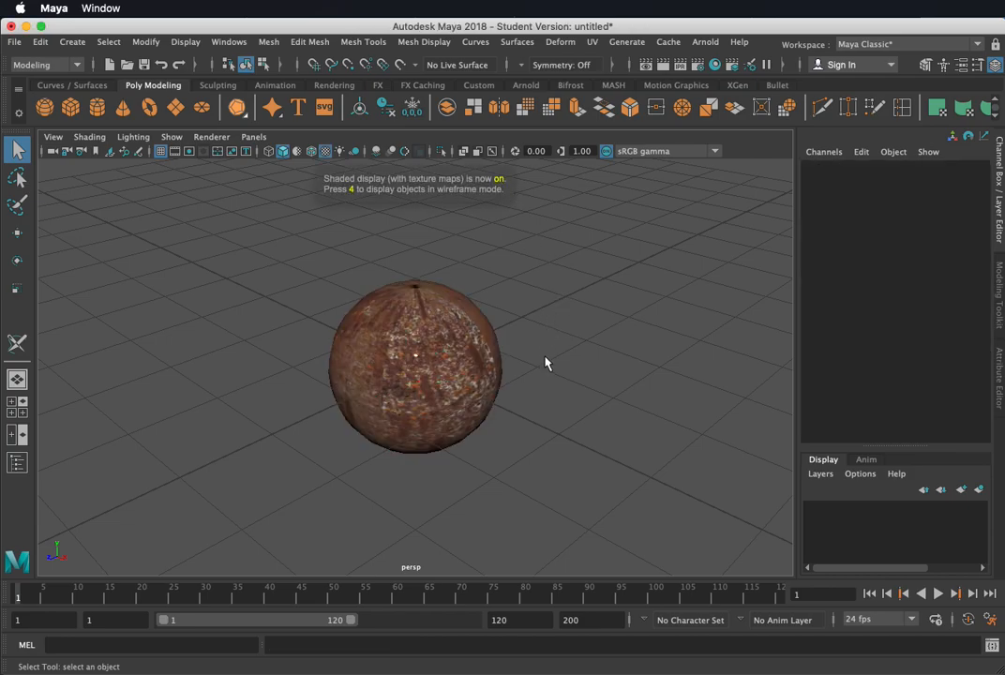
alt+drag(555, 379, 574, 357)
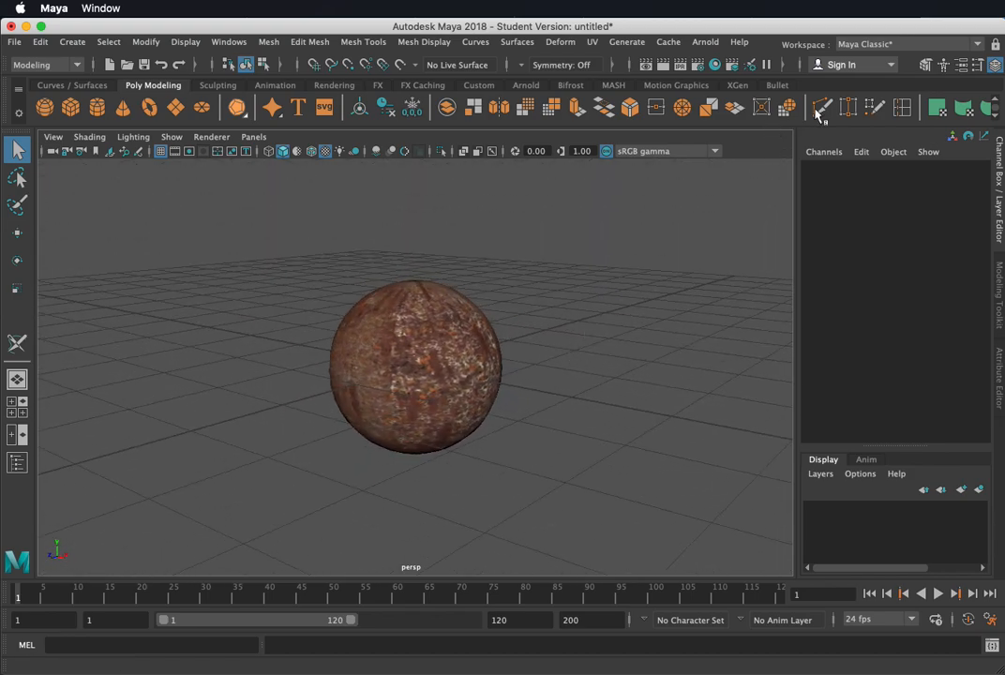
Step: Run a test IPR render of the unlit sphere in the Render View and close the render window
click(682, 65)
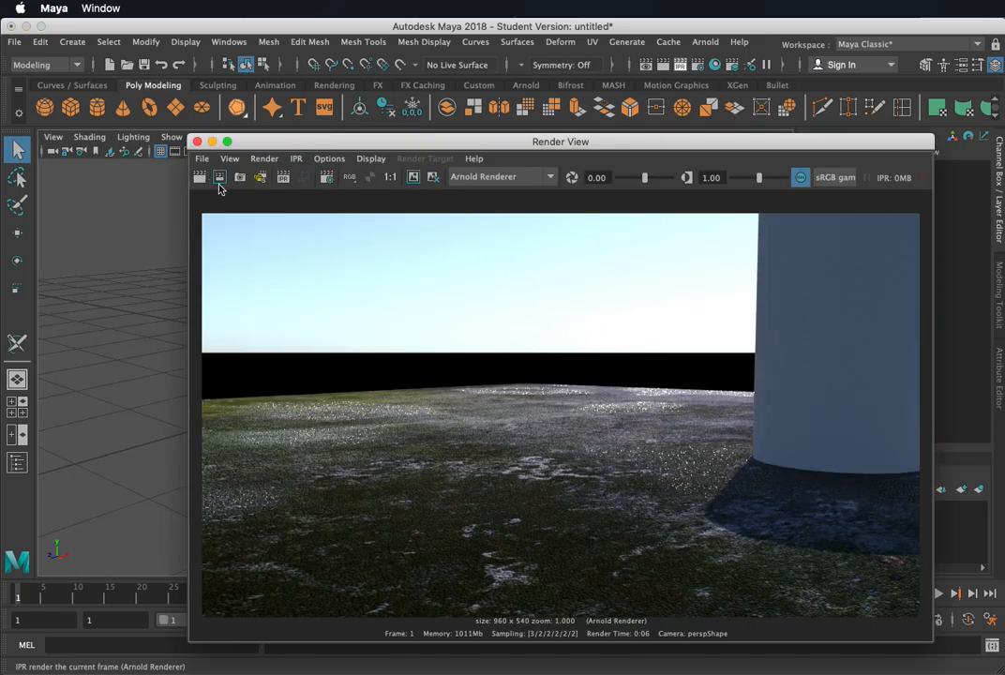
click(283, 178)
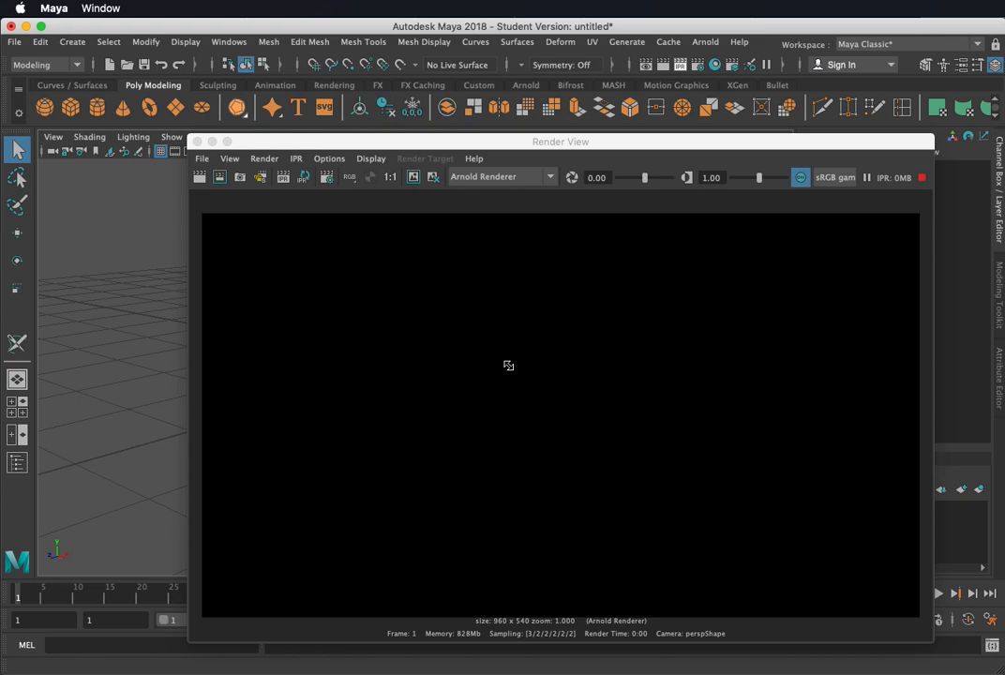
drag(539, 151, 518, 119)
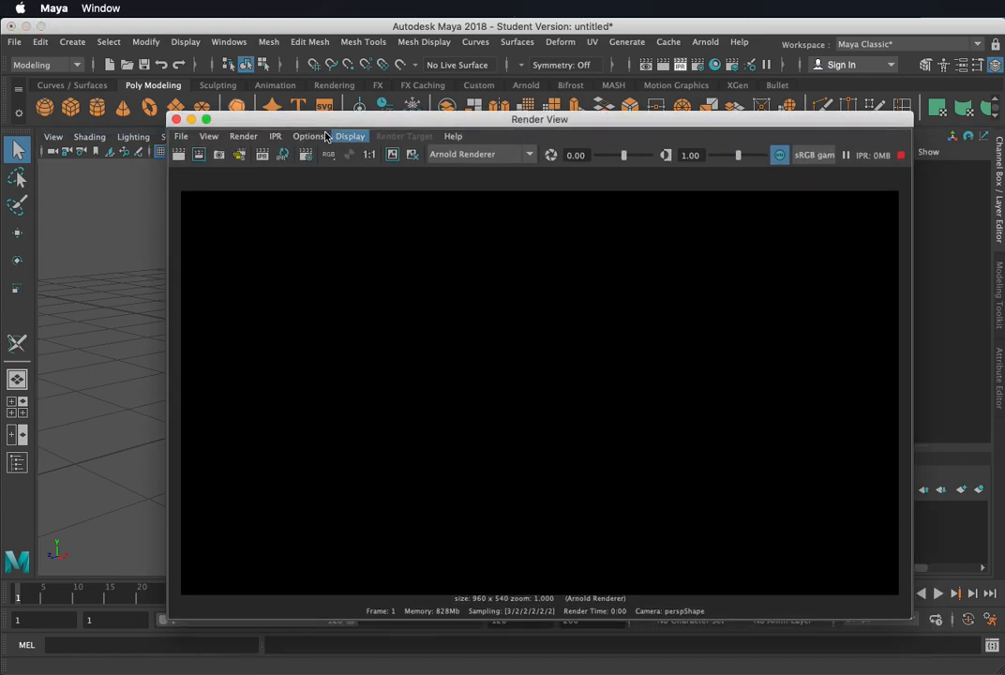
click(178, 116)
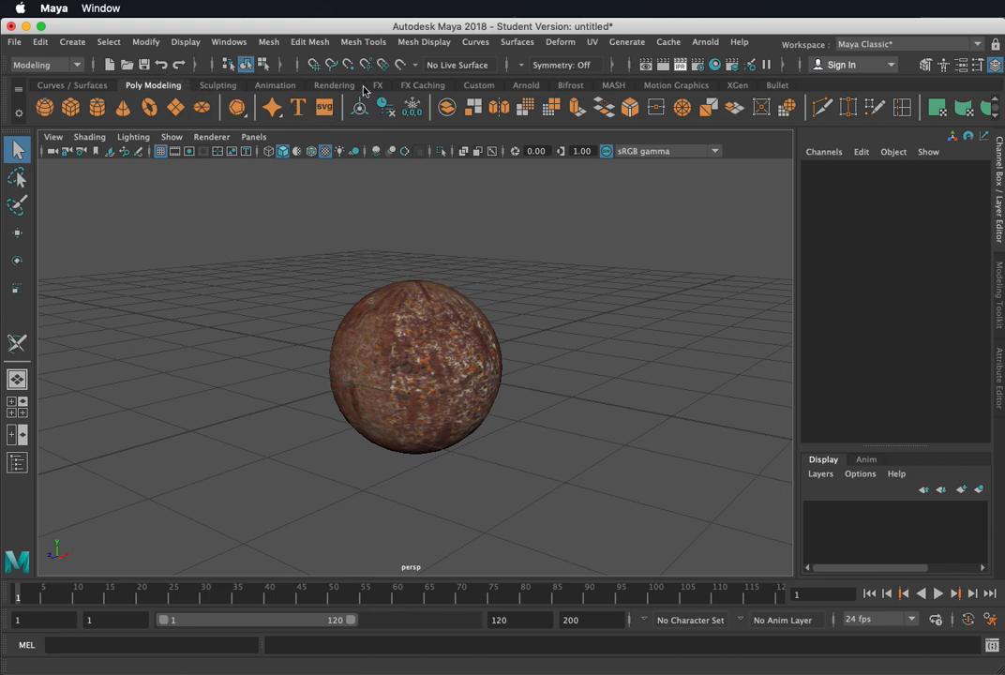
Step: Add an Arnold Physical Sky light to the scene and start an IPR render of the sphere
click(518, 88)
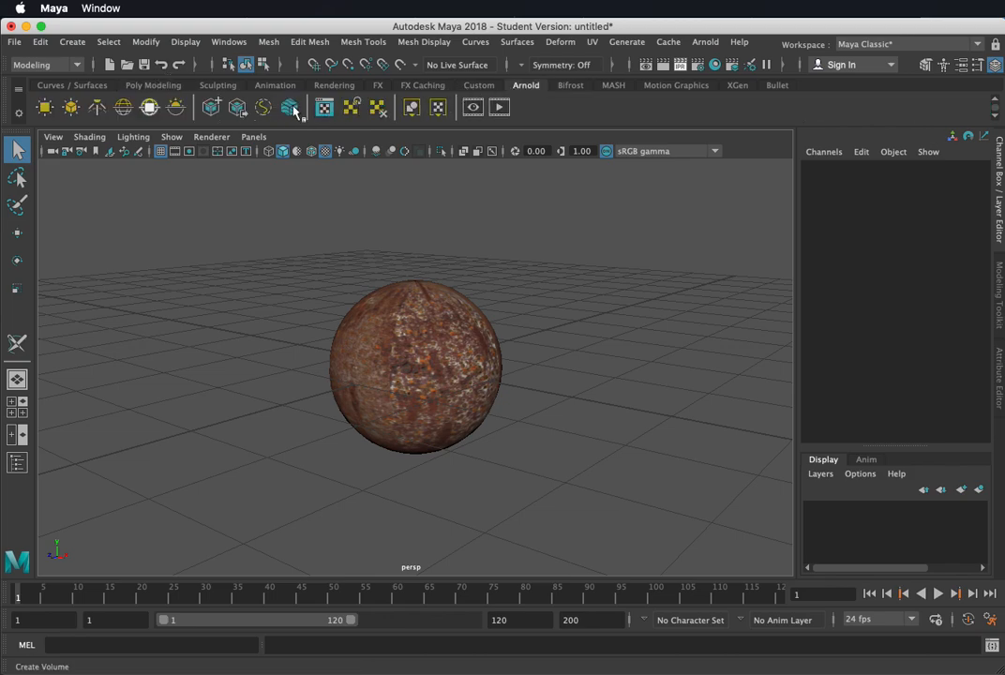
click(175, 107)
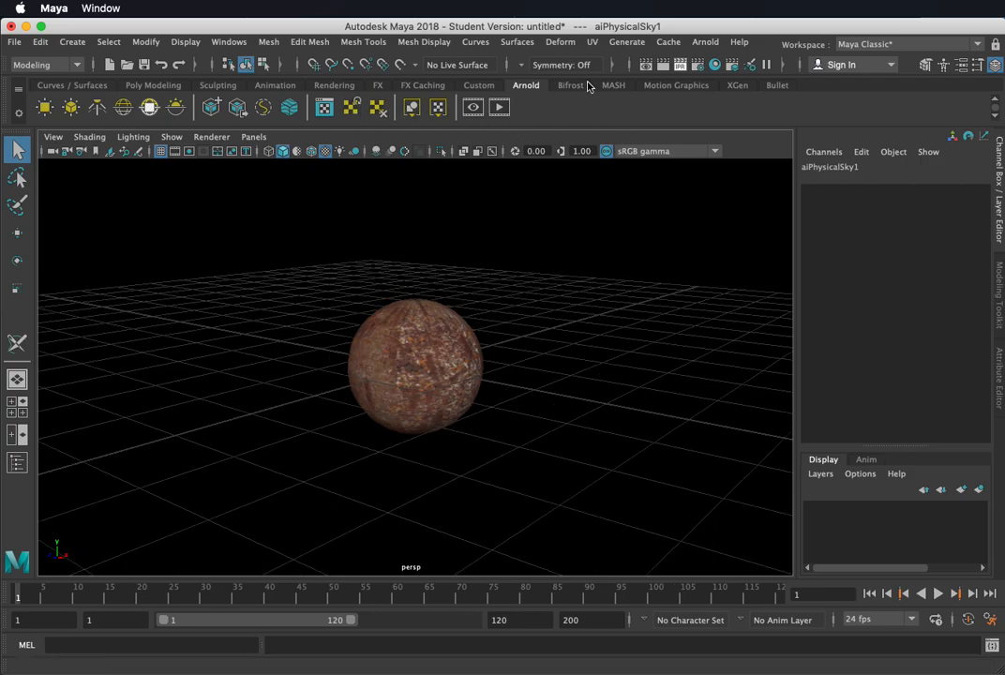
click(680, 63)
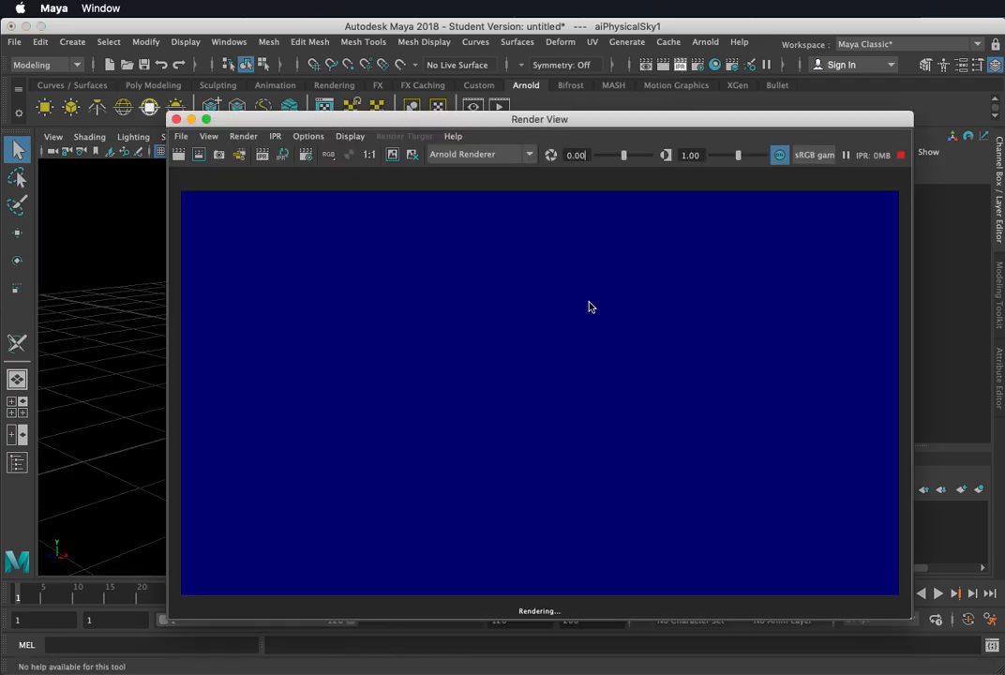
scroll(574, 378, up, 5)
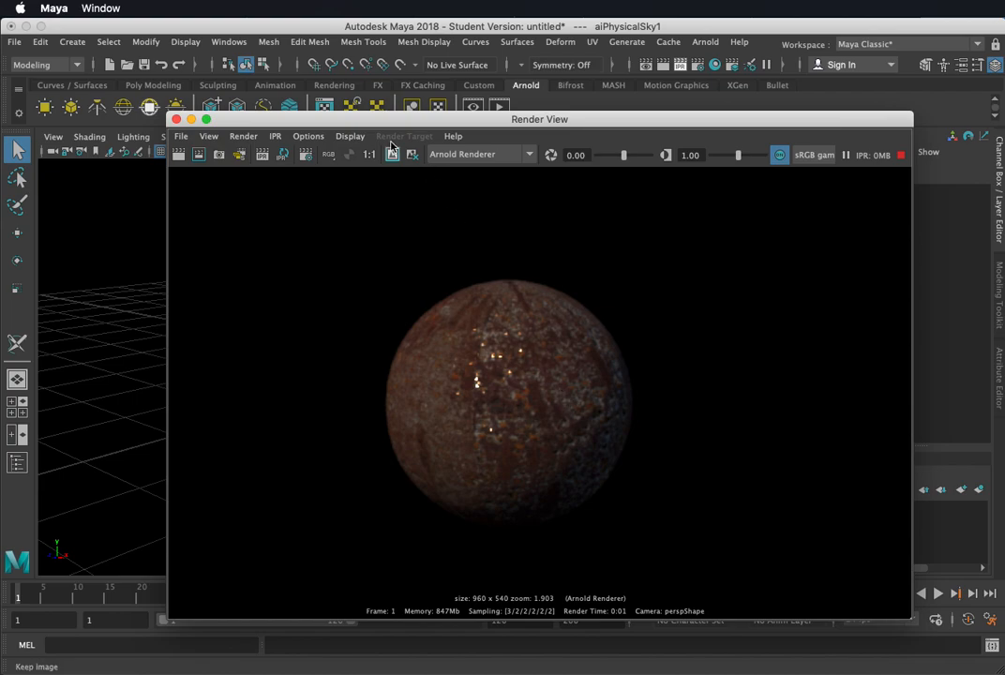
Step: Examine the rusty sphere from several angles in the live render, close the Render View and continue inspecting it in the viewport
drag(356, 119, 594, 91)
alt+drag(343, 335, 279, 332)
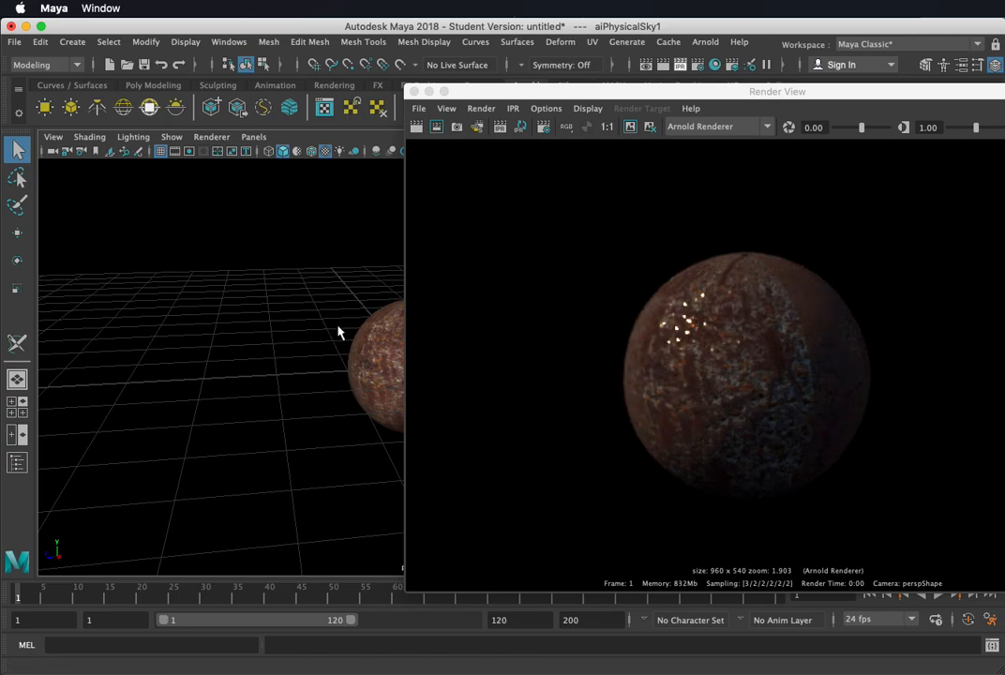
alt+drag(339, 332, 304, 333)
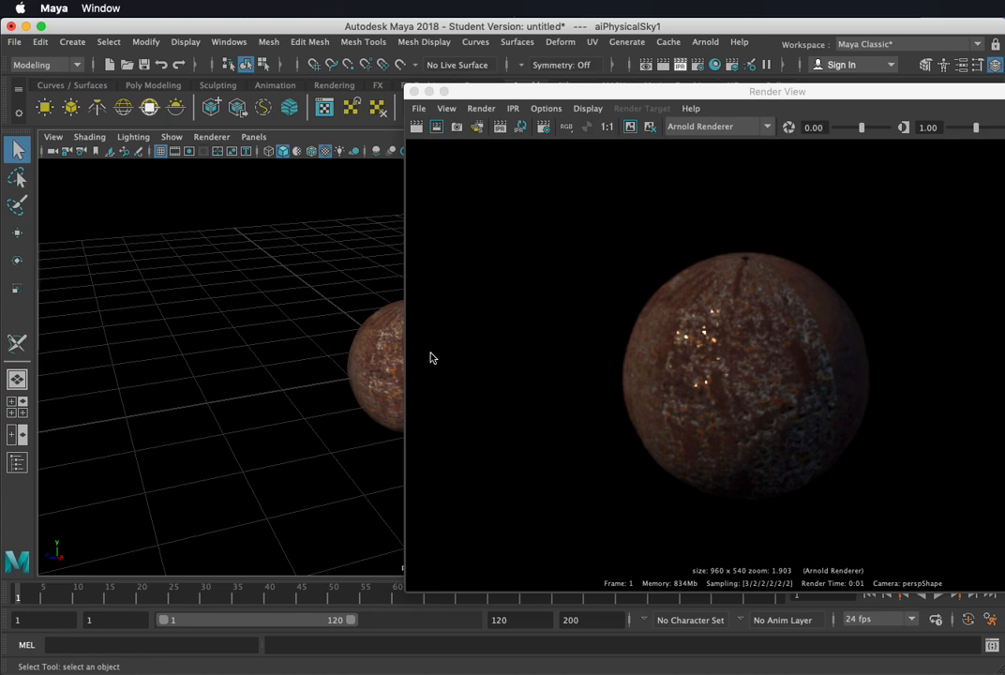
alt+drag(383, 356, 298, 341)
drag(577, 92, 448, 56)
click(245, 58)
alt+drag(422, 413, 373, 406)
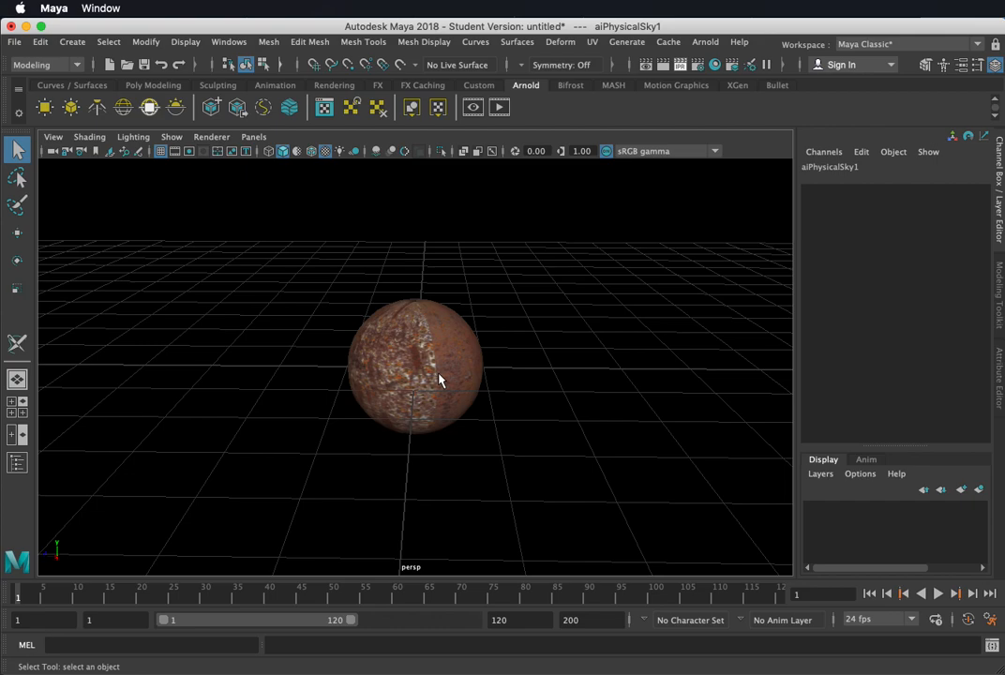
alt+drag(410, 385, 549, 373)
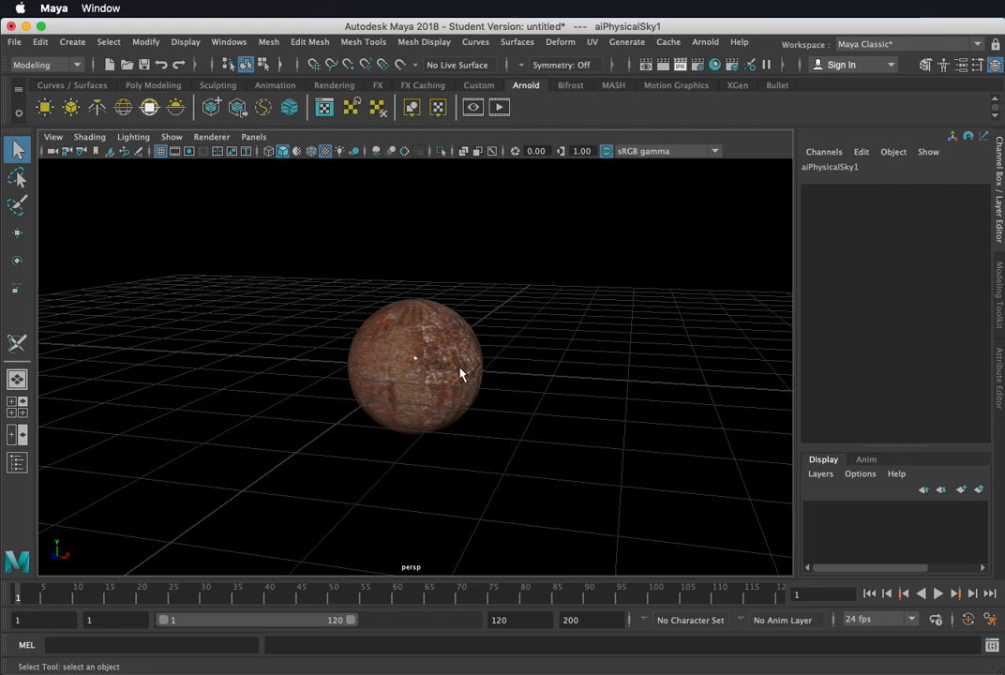